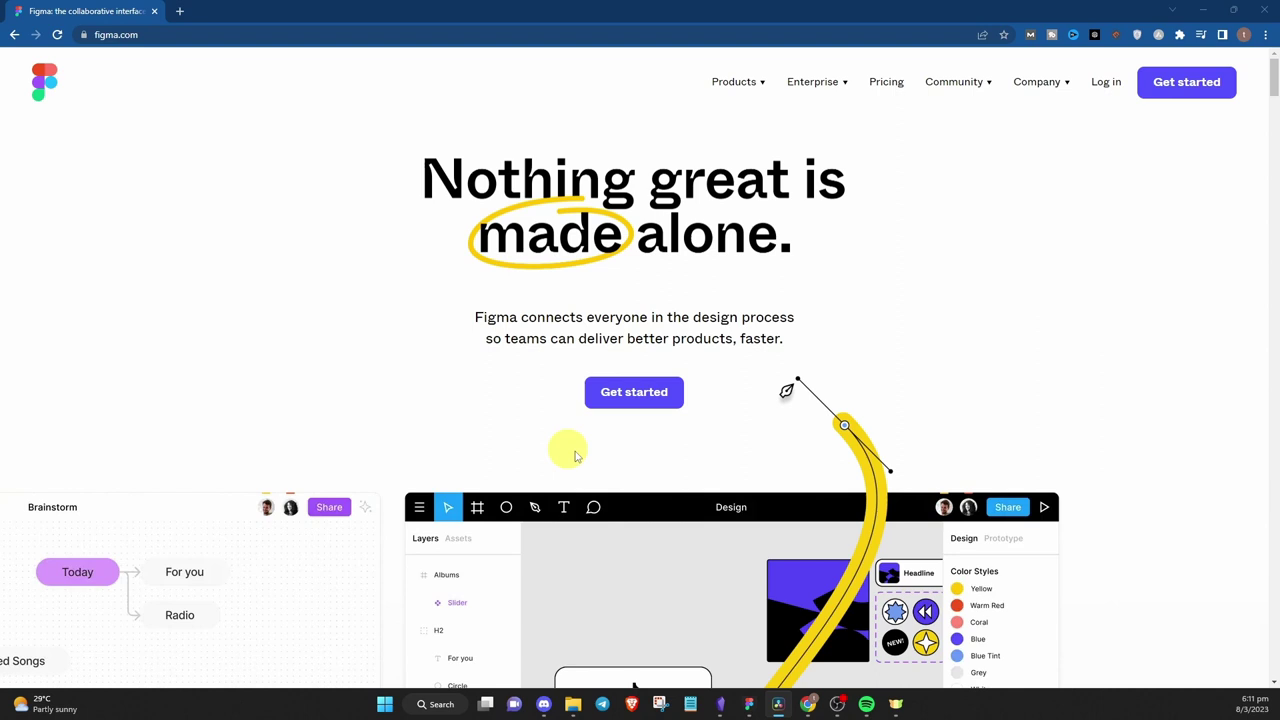
Browse Figma's Downloads page in Chrome, then bring up the Figma app showing Example_1
click(736, 81)
click(598, 353)
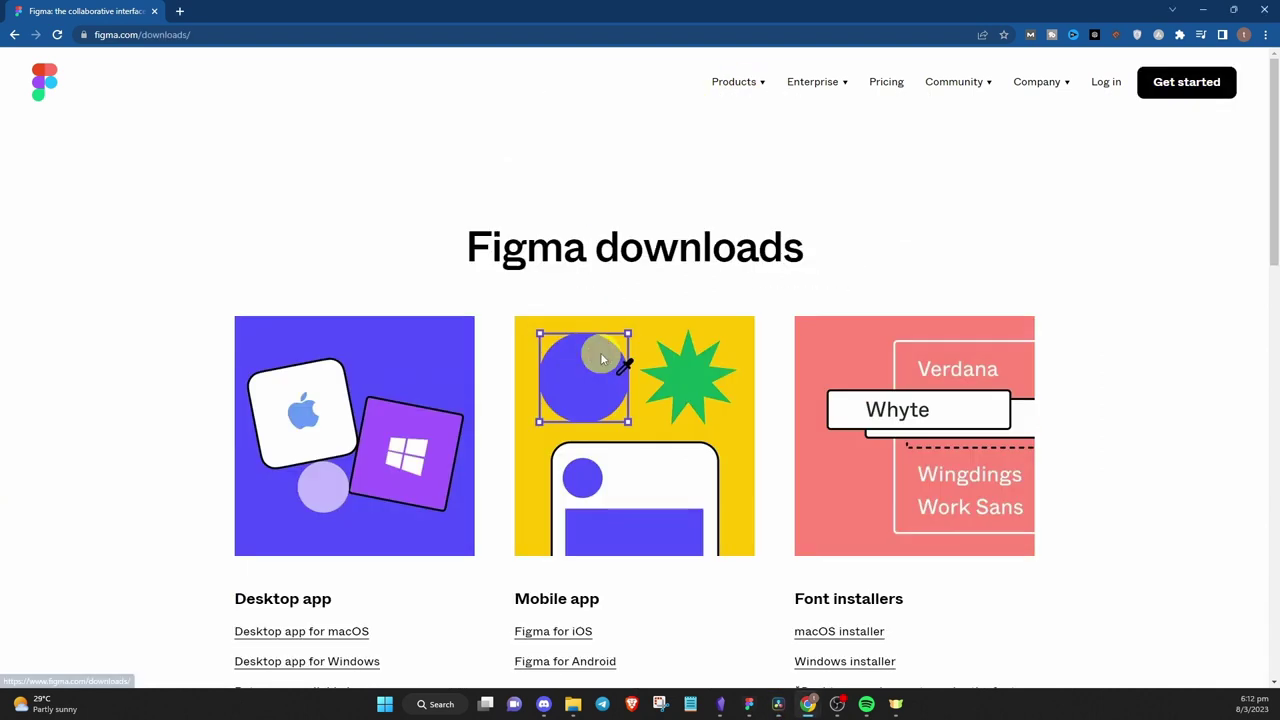
scroll(780, 349, down, 2)
scroll(480, 320, up, 2)
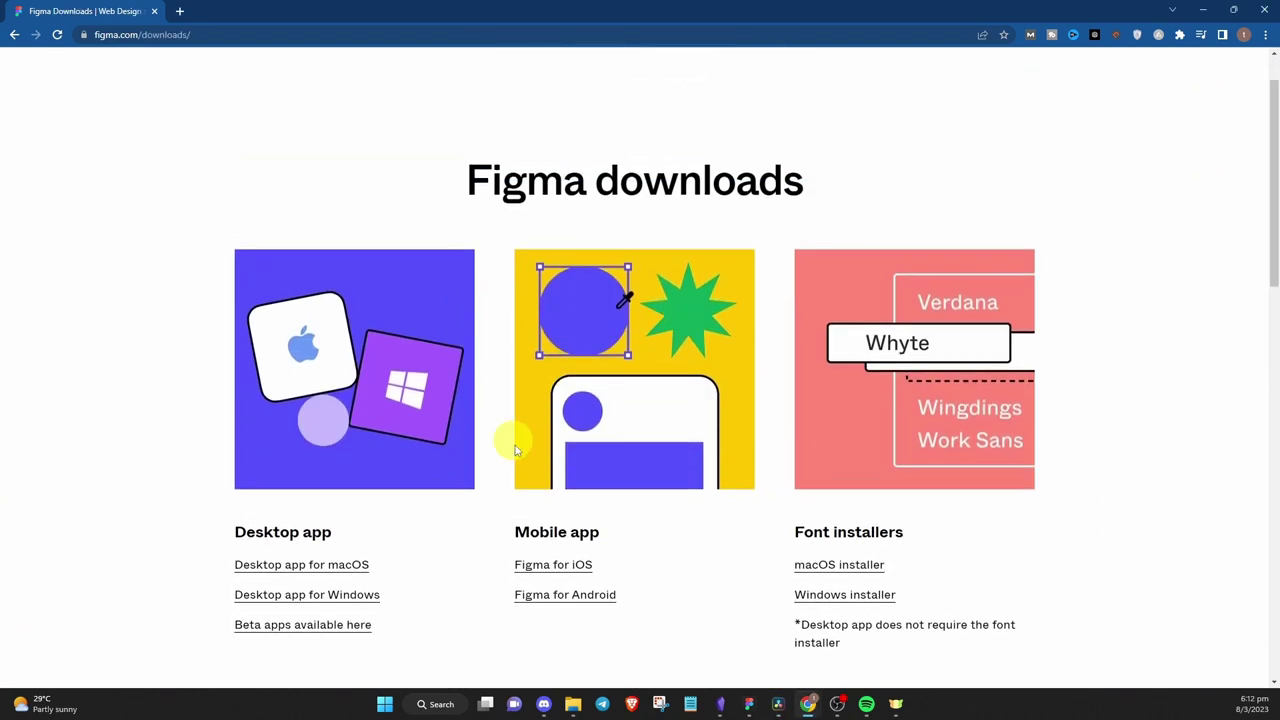
click(744, 708)
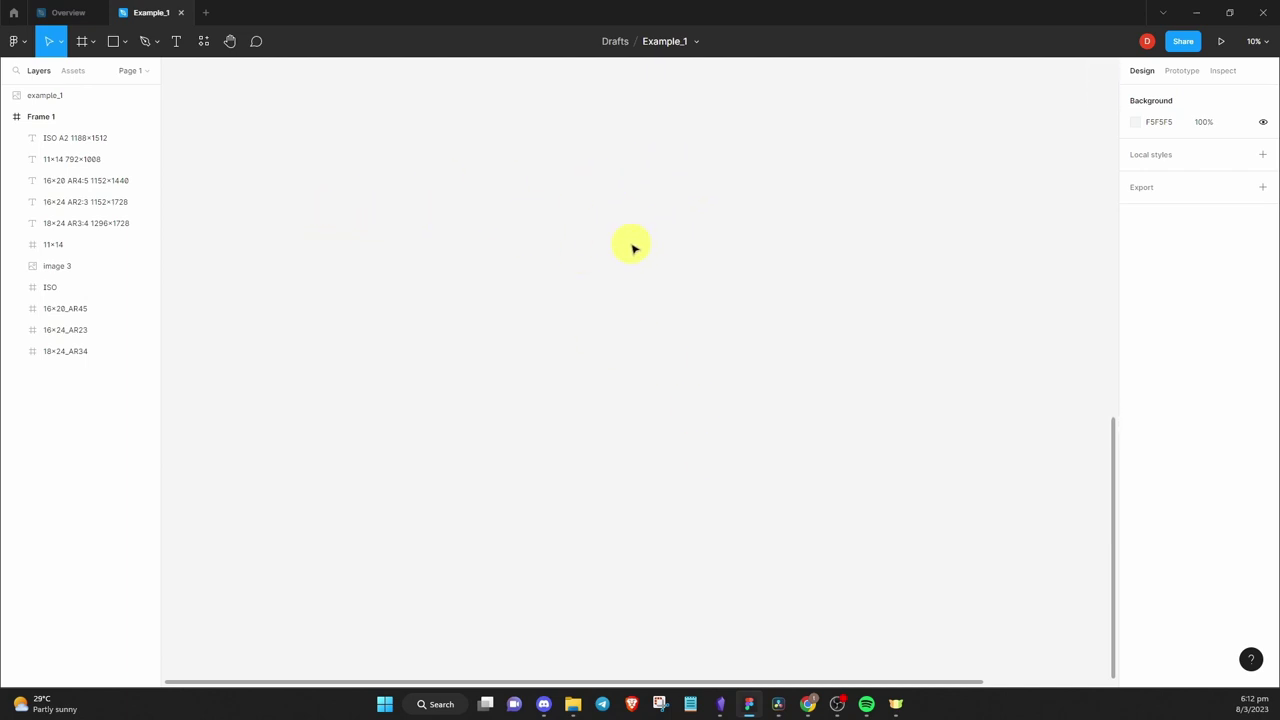
Draw Frame 2 on the empty canvas with the Frame tool
click(687, 290)
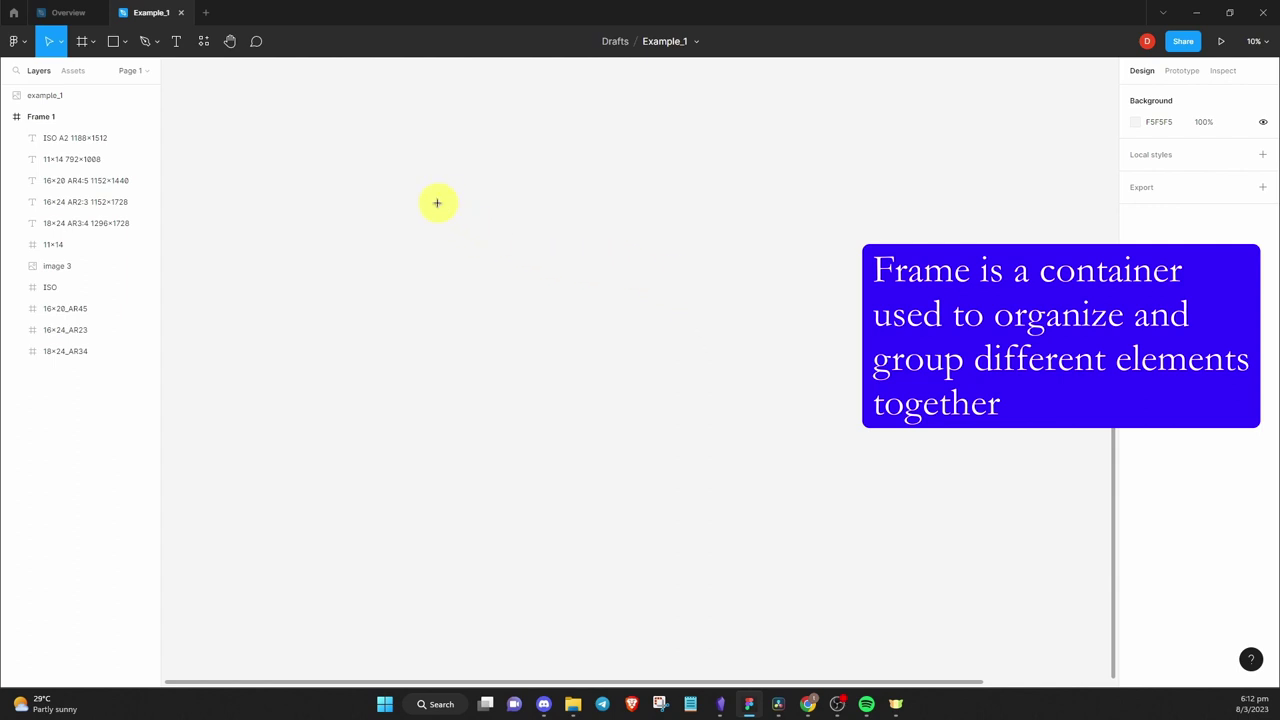
key(f)
click(371, 171)
drag(455, 252, 590, 359)
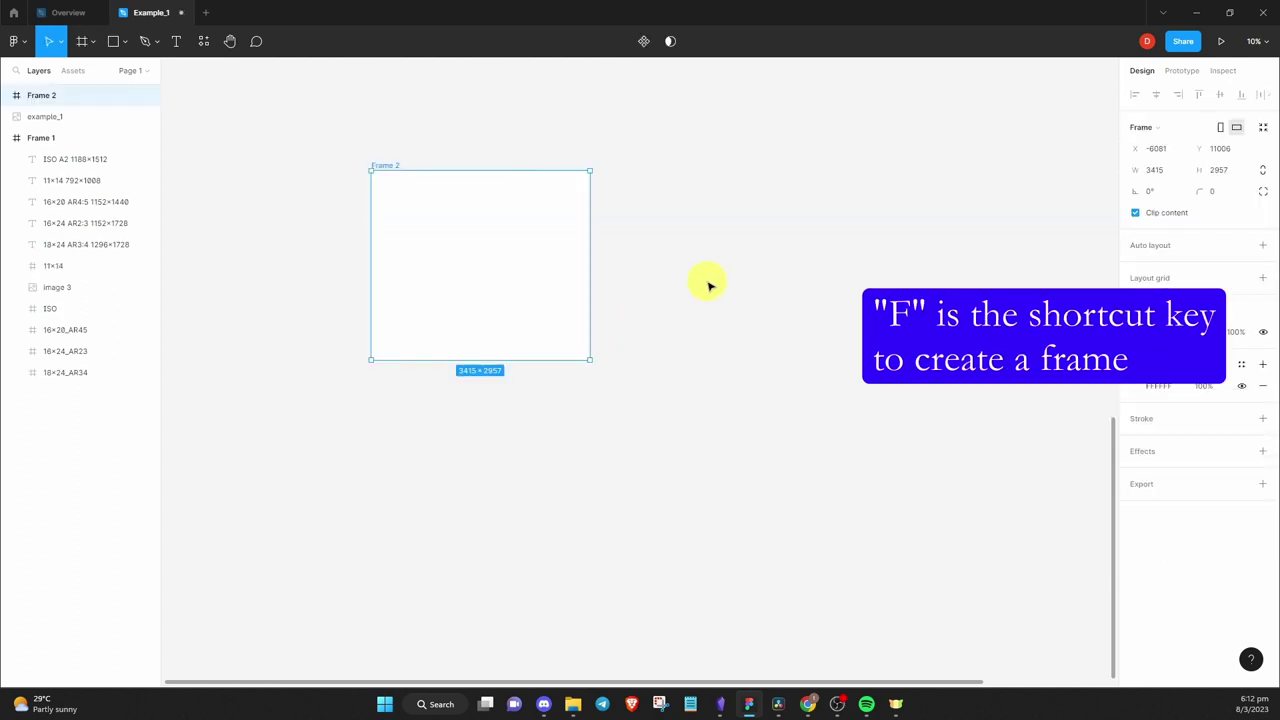
click(706, 262)
Draw Frame 3 beside it using Frame from the frame tool menu
click(92, 41)
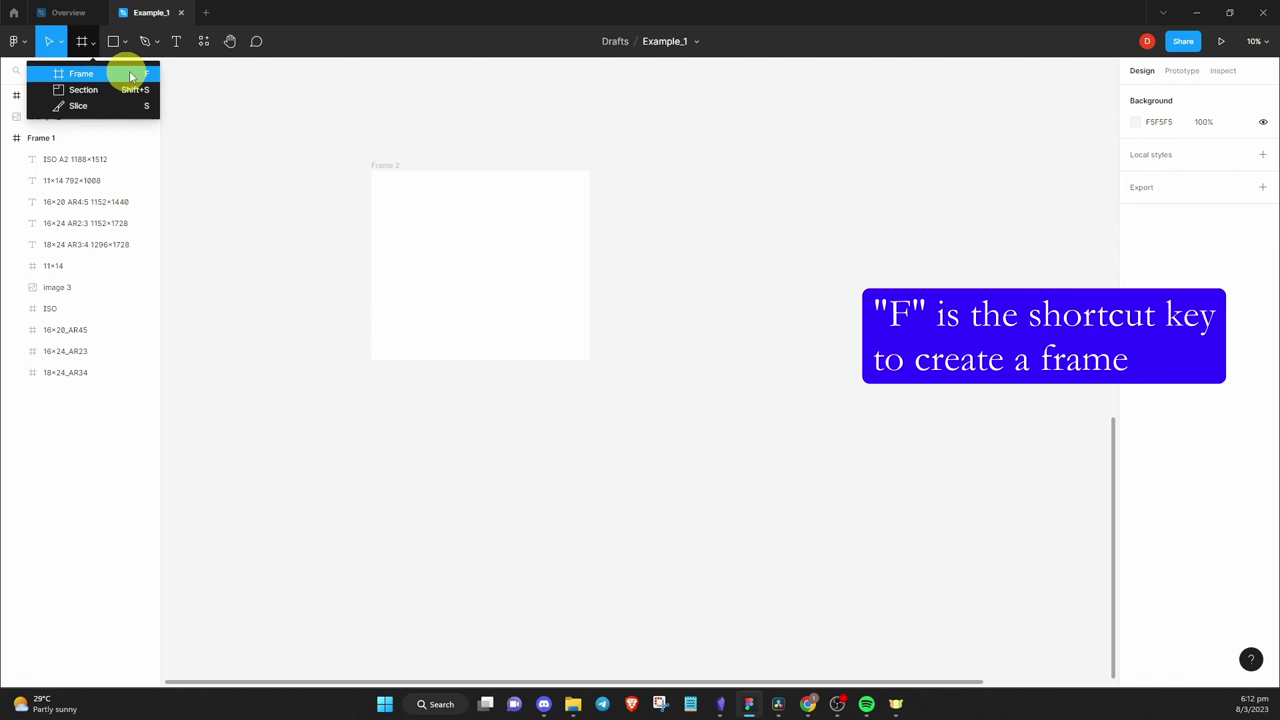
click(141, 78)
drag(657, 171, 777, 389)
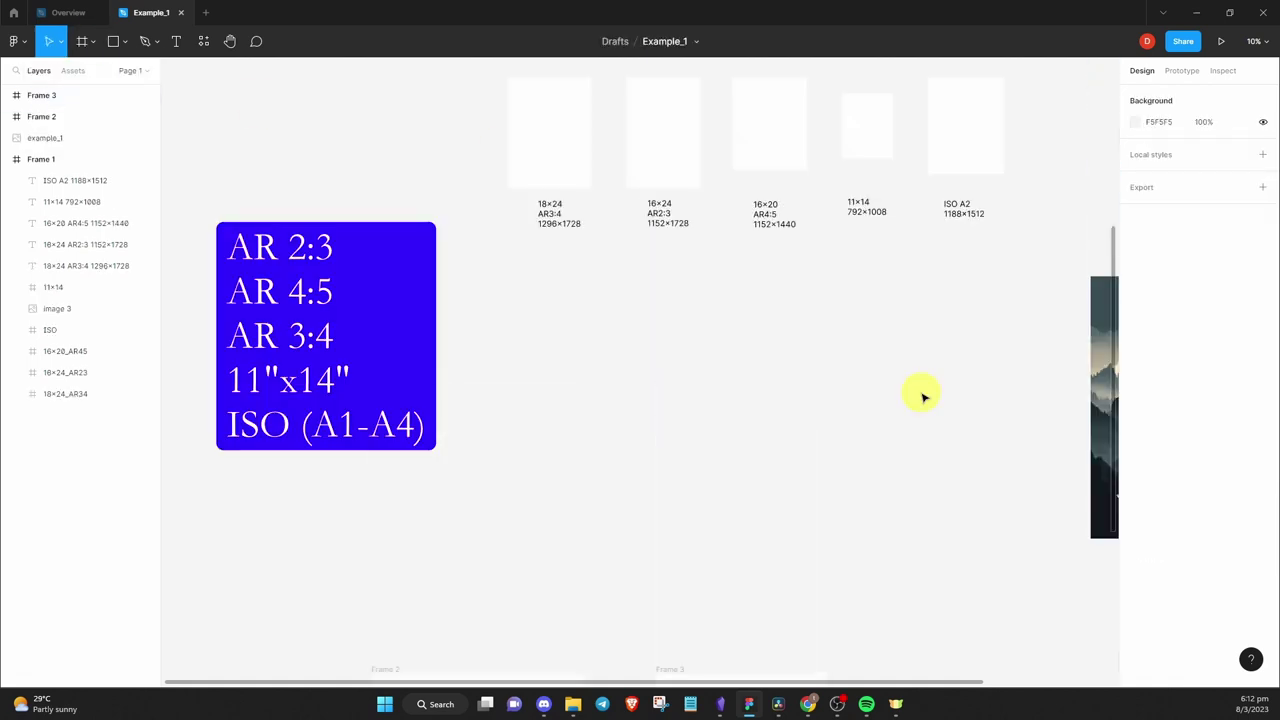
scroll(922, 397, up, 3)
scroll(922, 397, up, 3)
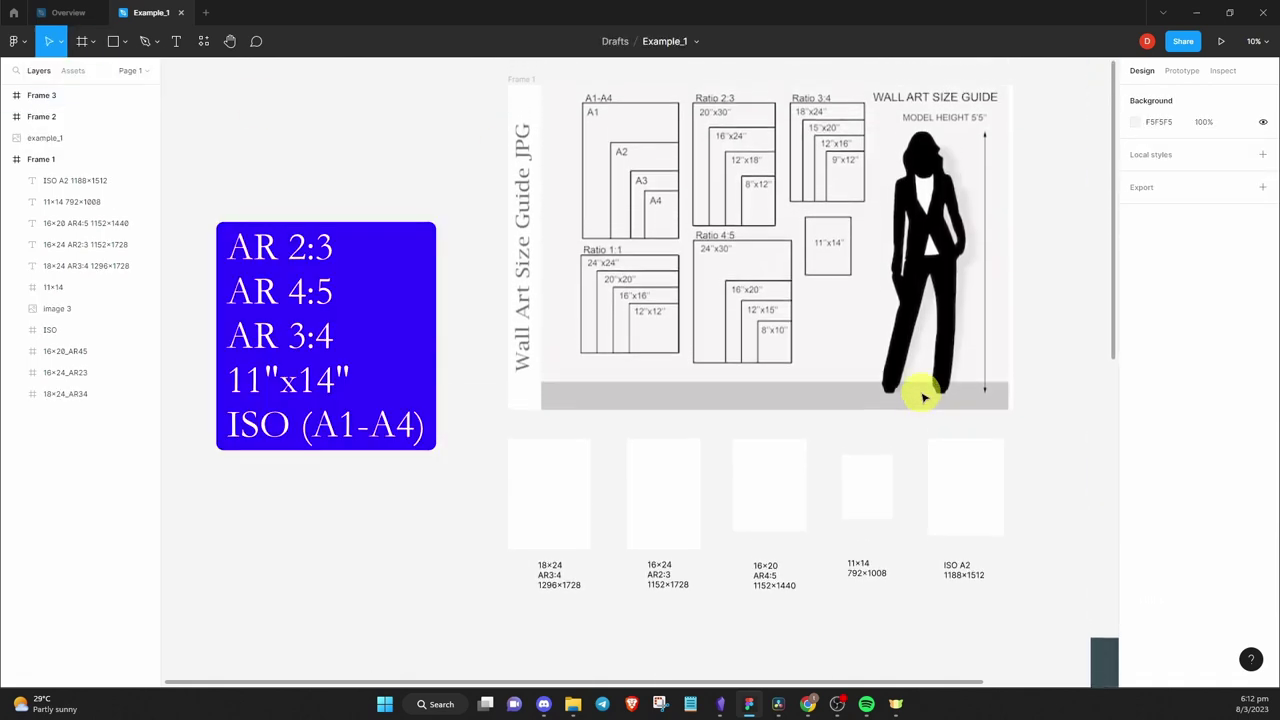
scroll(924, 397, up, 1)
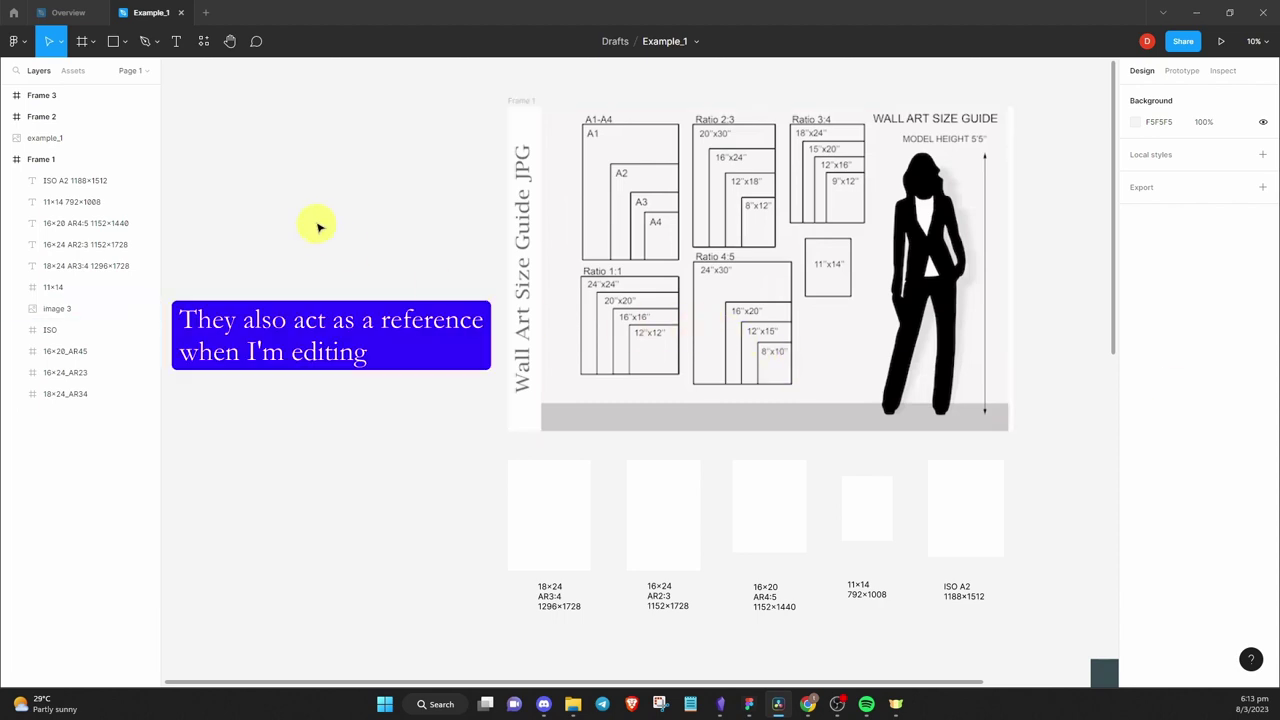
Copy Frame 1 with its size guide and paste it into a new blank design file
drag(441, 96, 1050, 620)
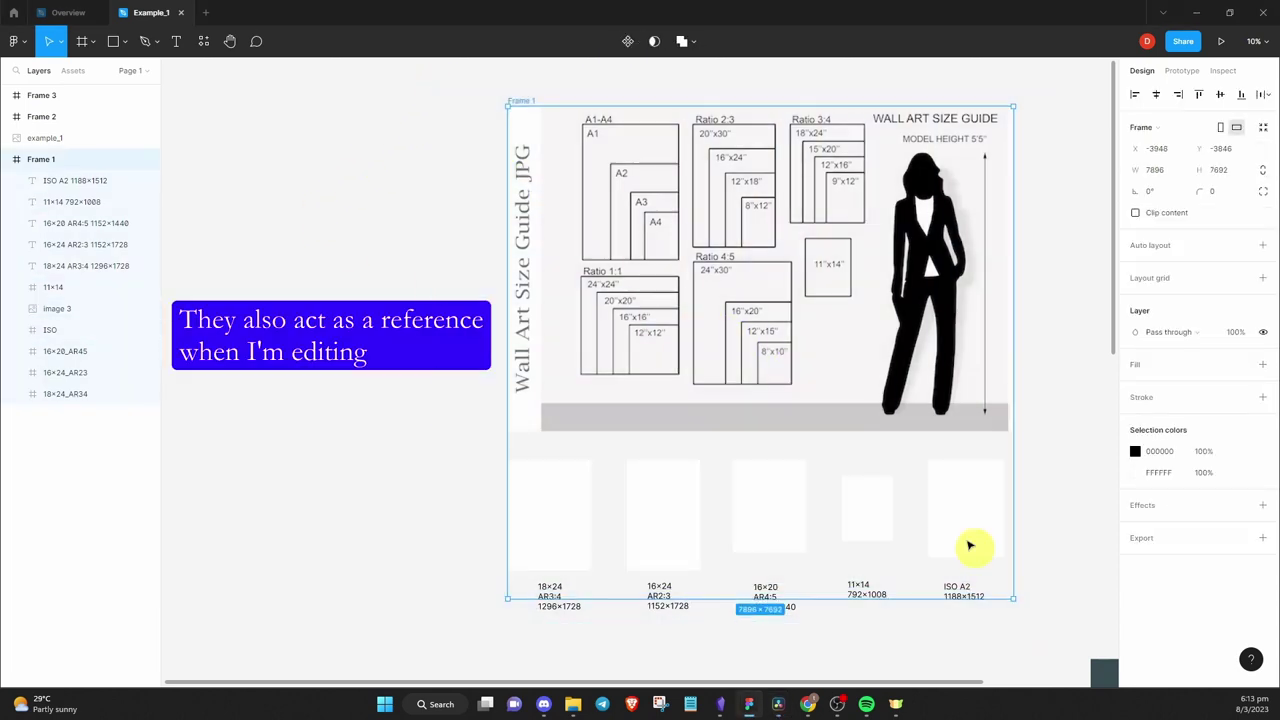
click(205, 14)
click(502, 243)
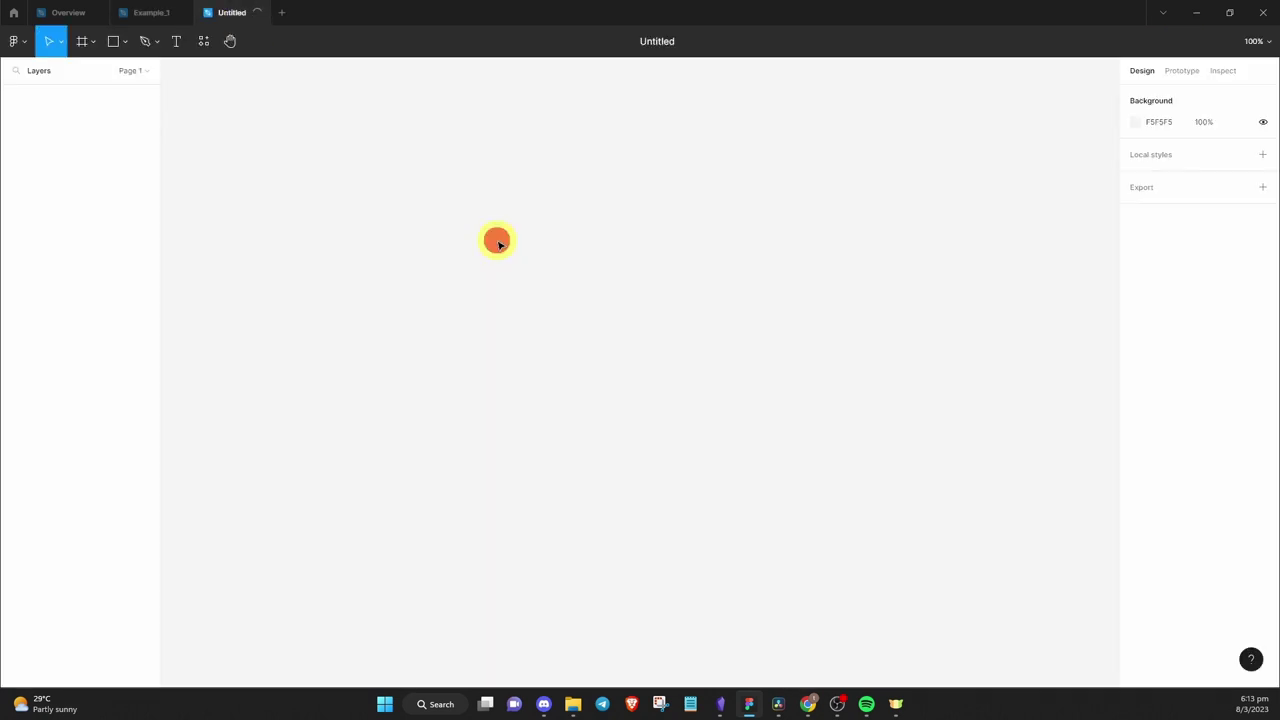
key(ctrl+v)
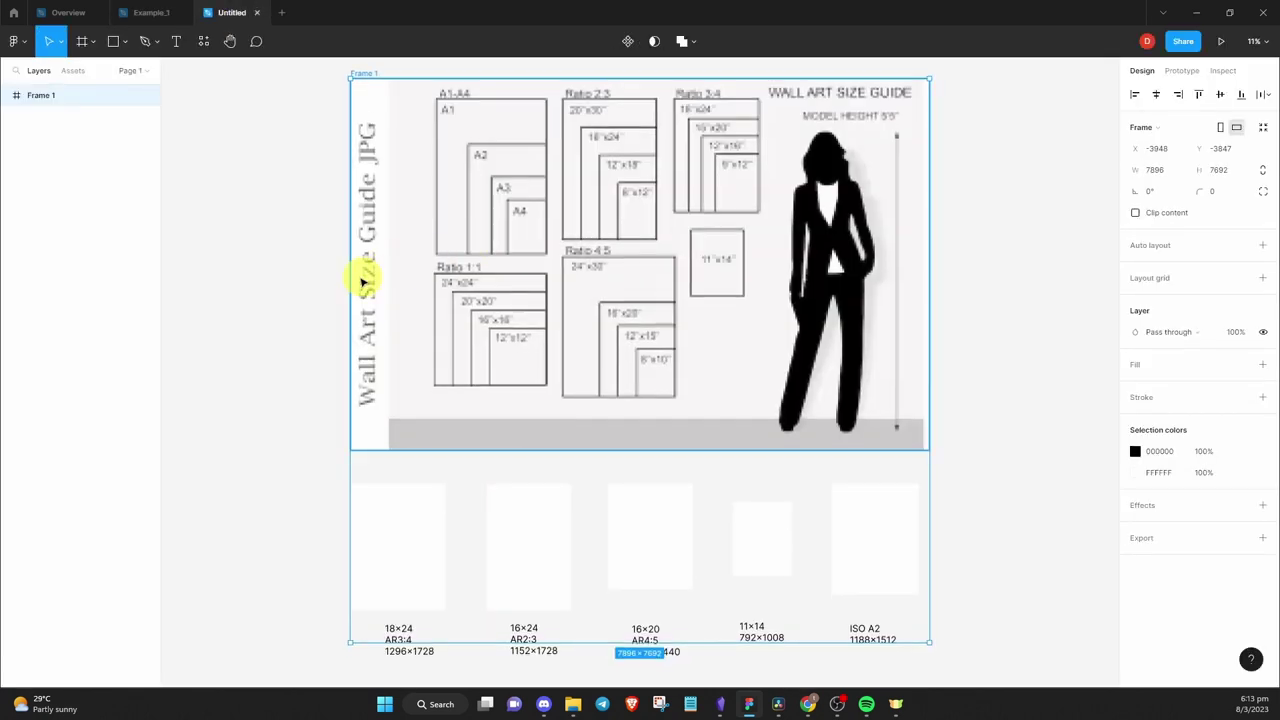
click(294, 266)
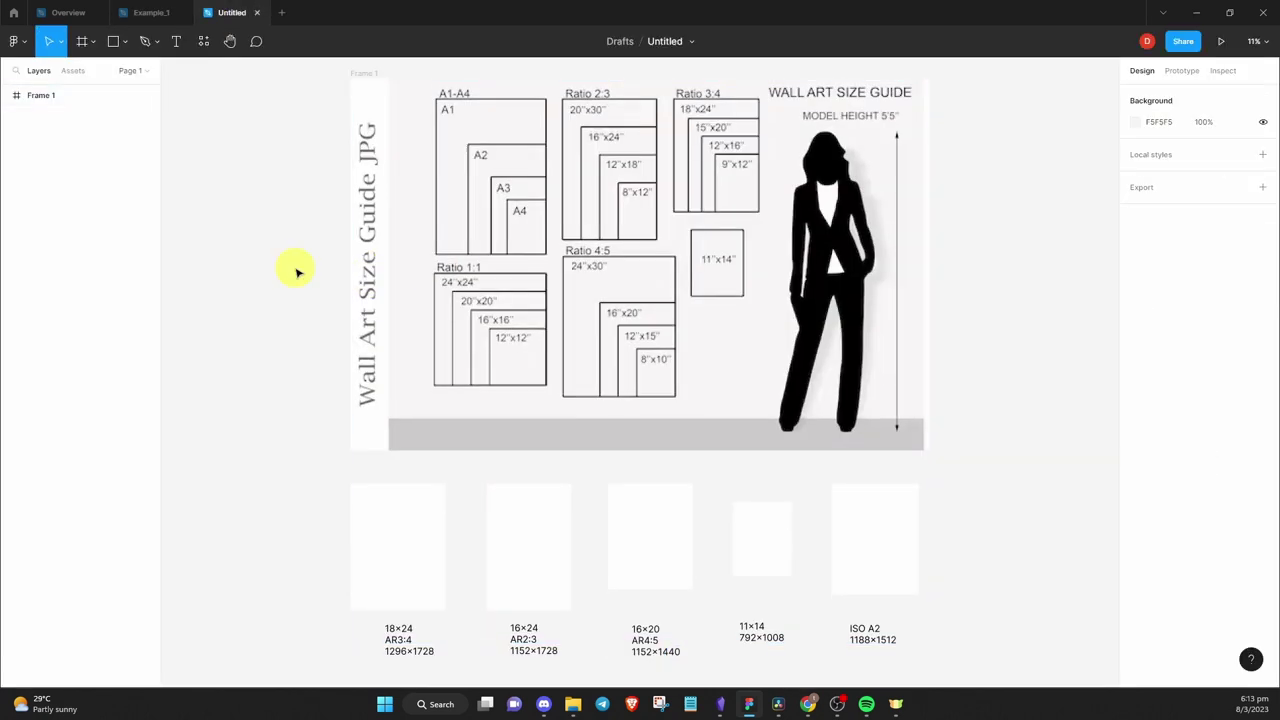
Return to Example_1 and select the 18×24_AR34 frame
click(156, 18)
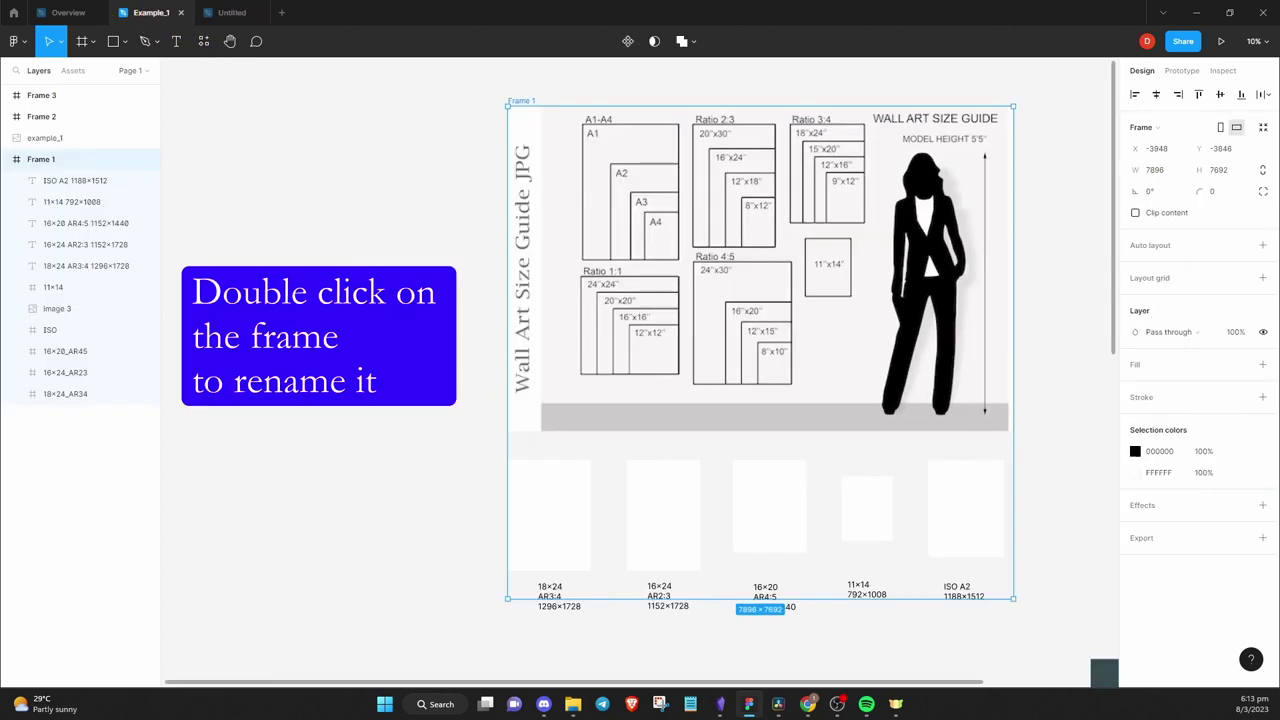
click(1060, 346)
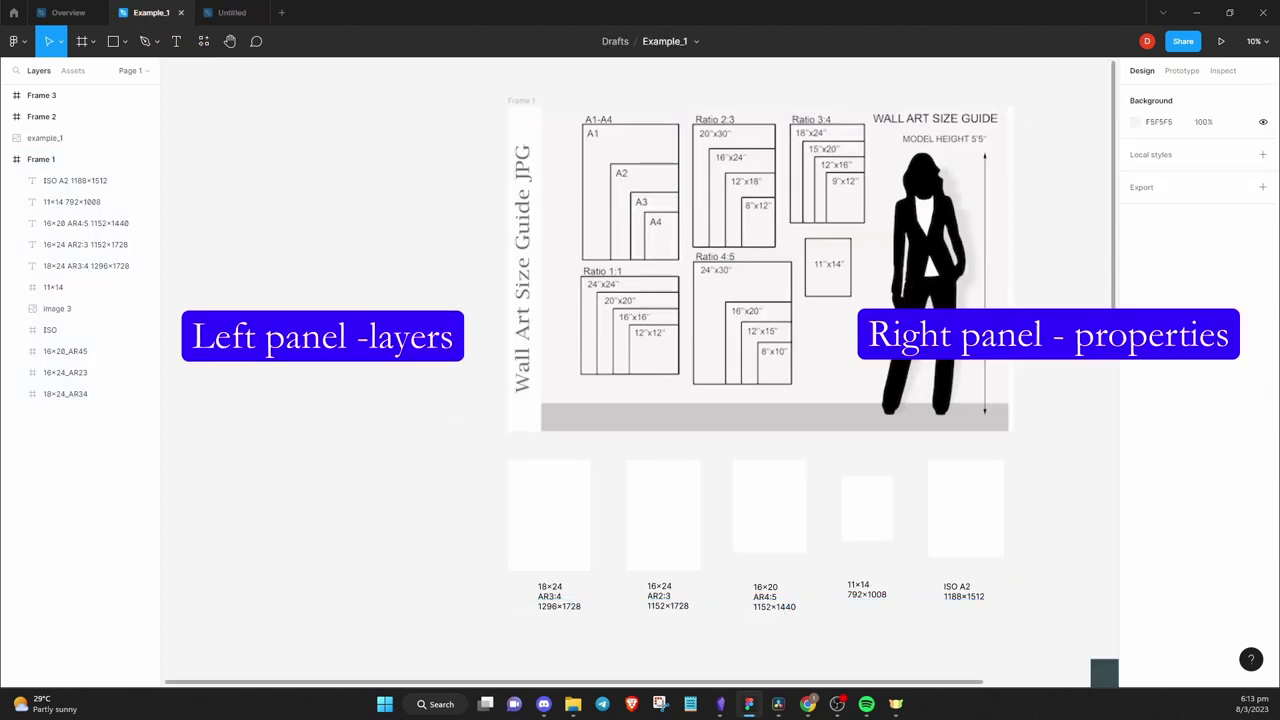
click(531, 503)
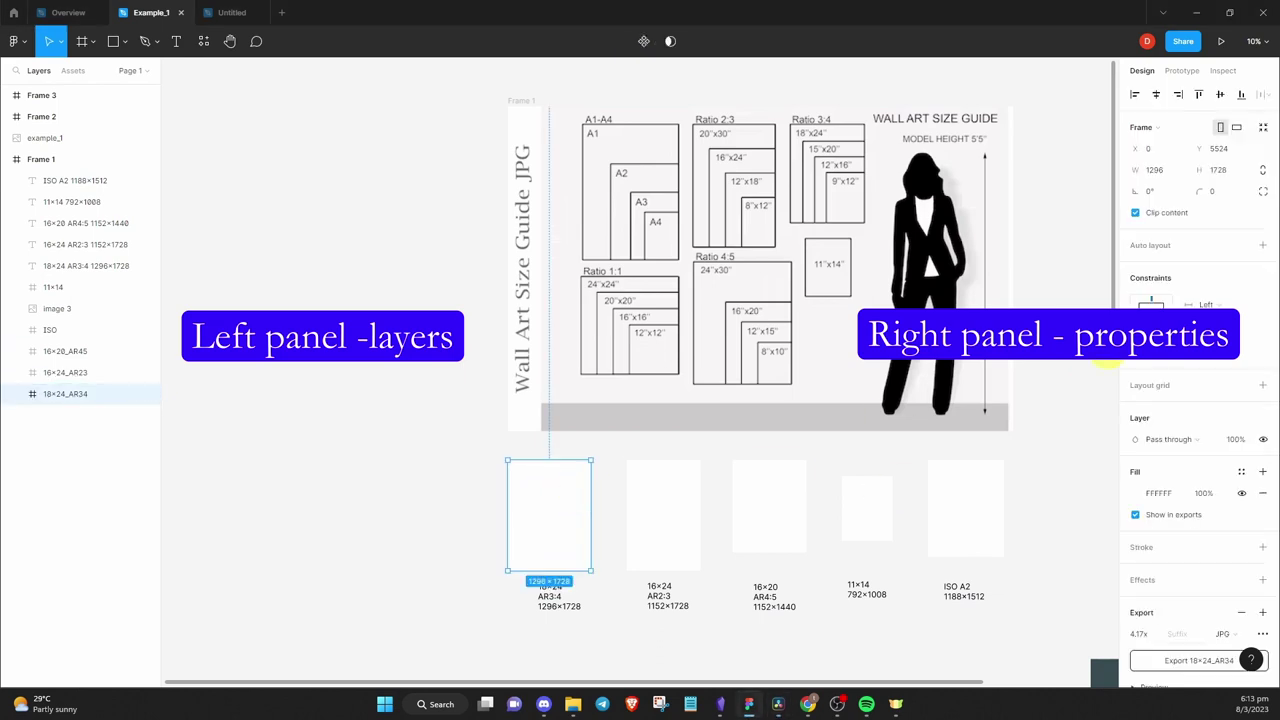
Find the Unit Converter plugin by searching 'u' and run it
click(24, 44)
mouse_move(57, 224)
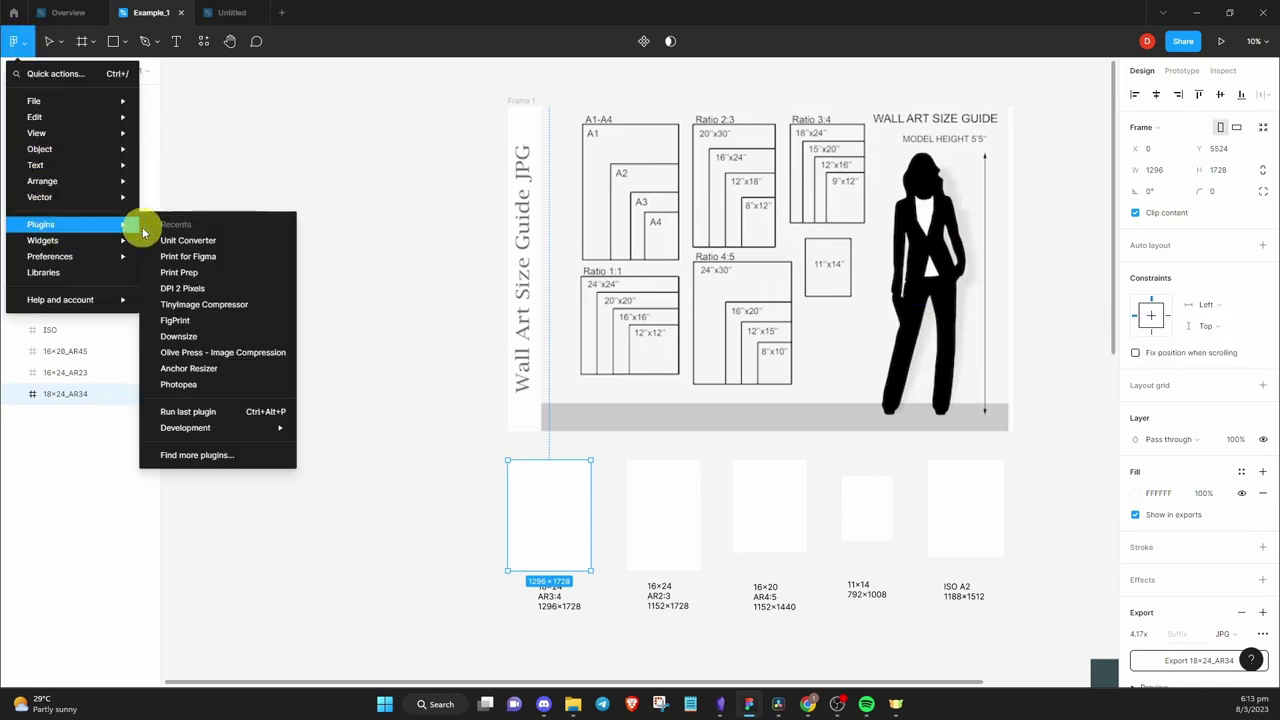
click(196, 455)
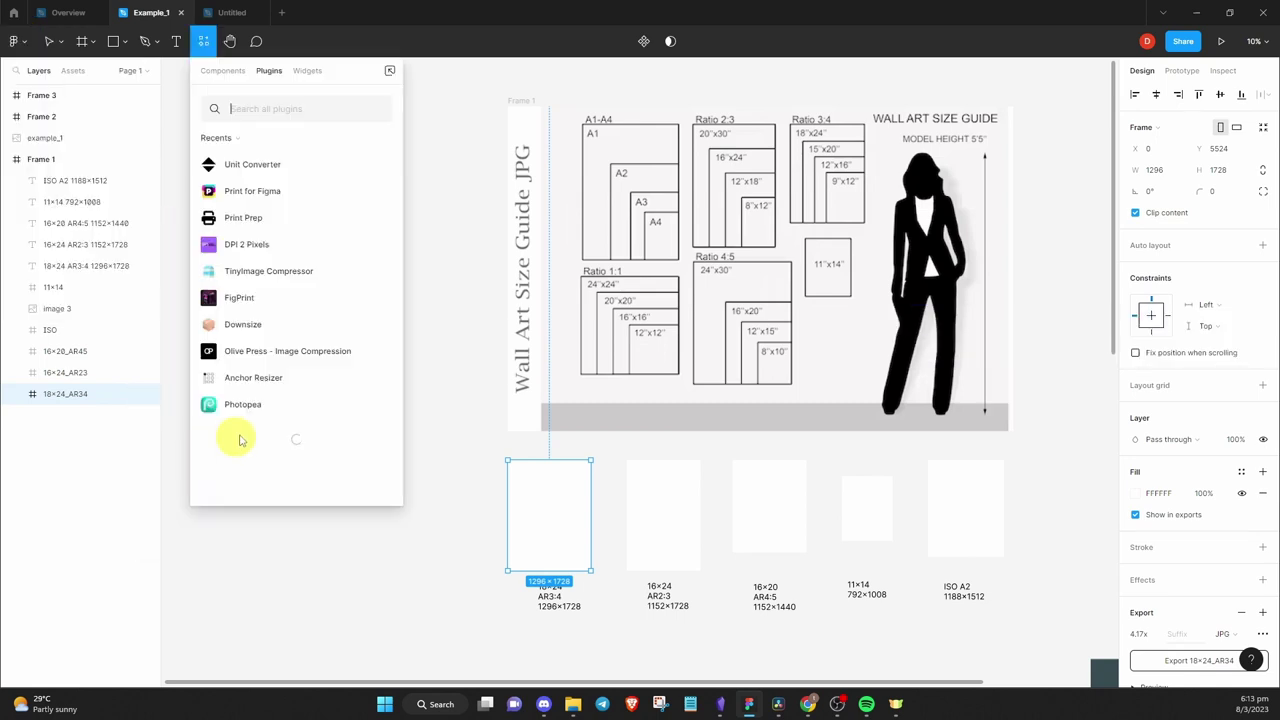
text(unit convert)
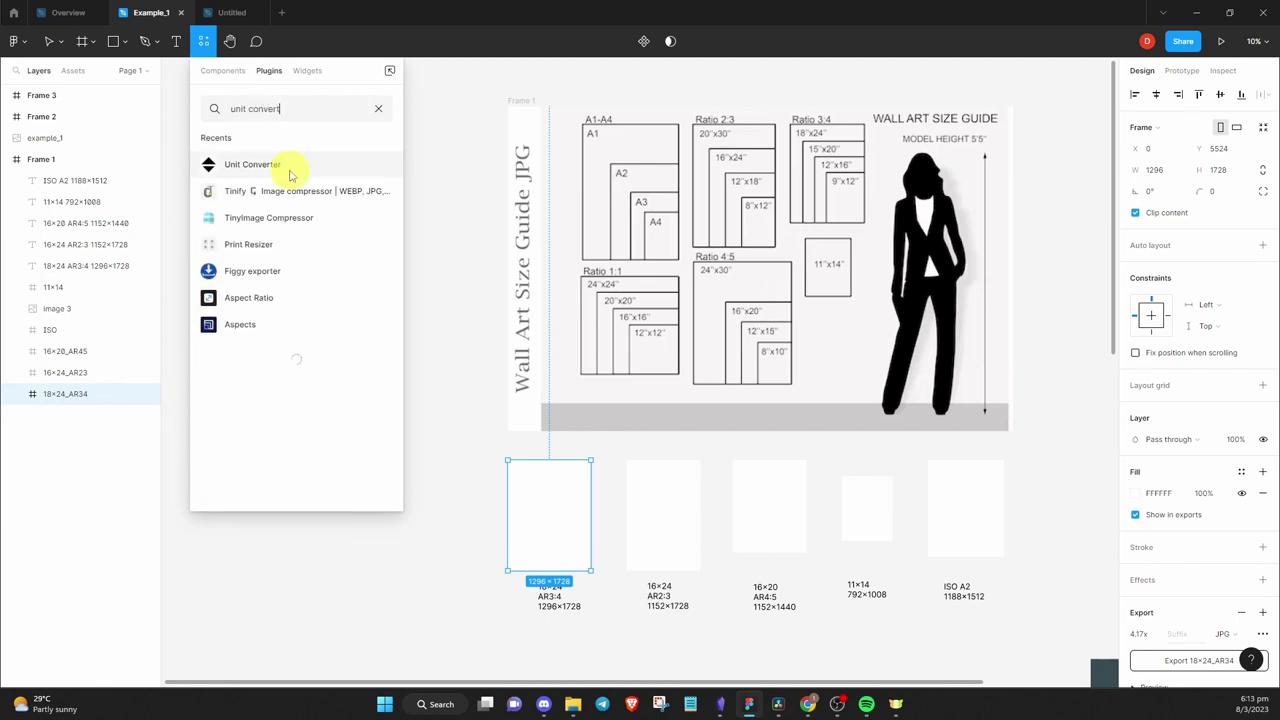
click(290, 172)
click(286, 251)
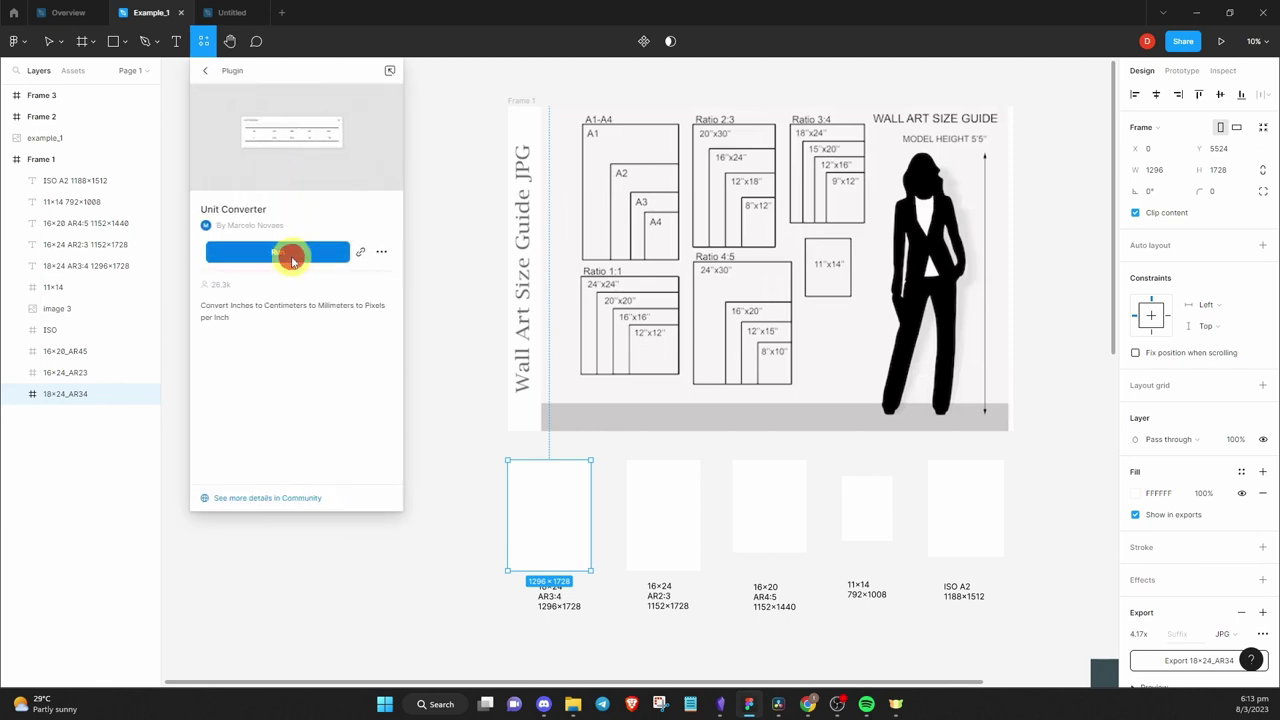
Convert 18 in to 1296 px, confirm the frame width is 1296, then enter 24 in
click(245, 393)
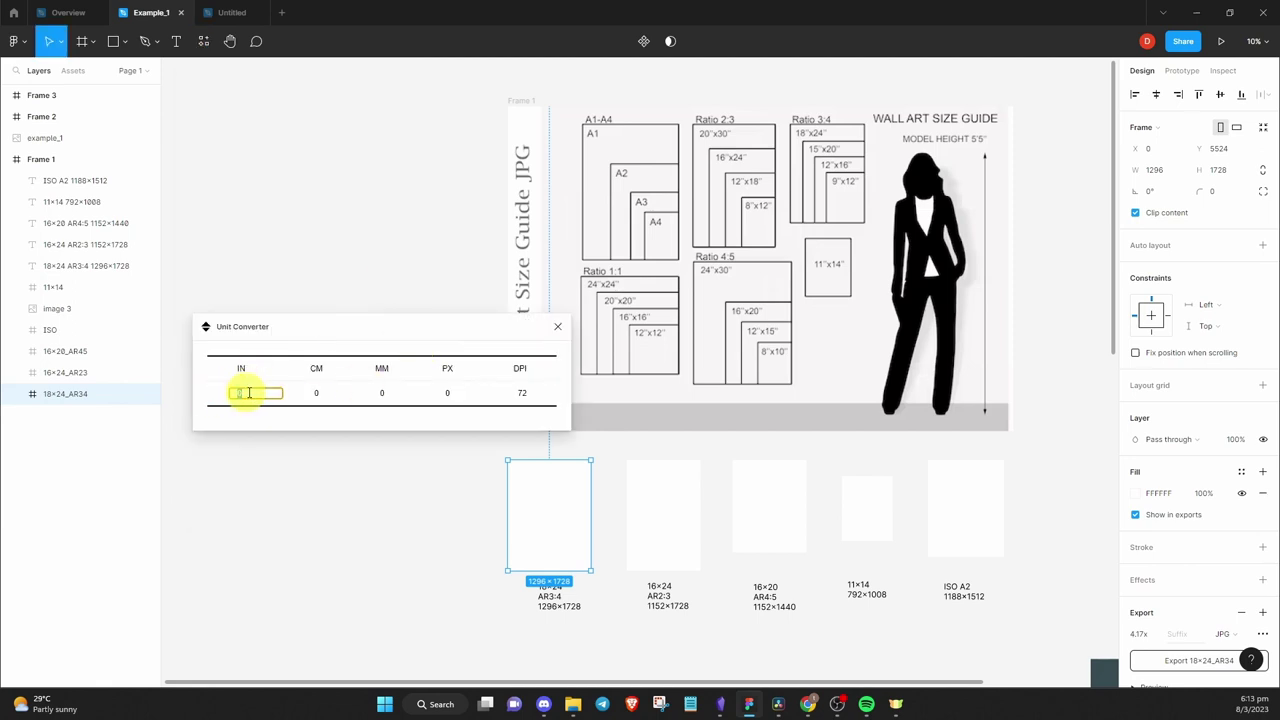
click(453, 393)
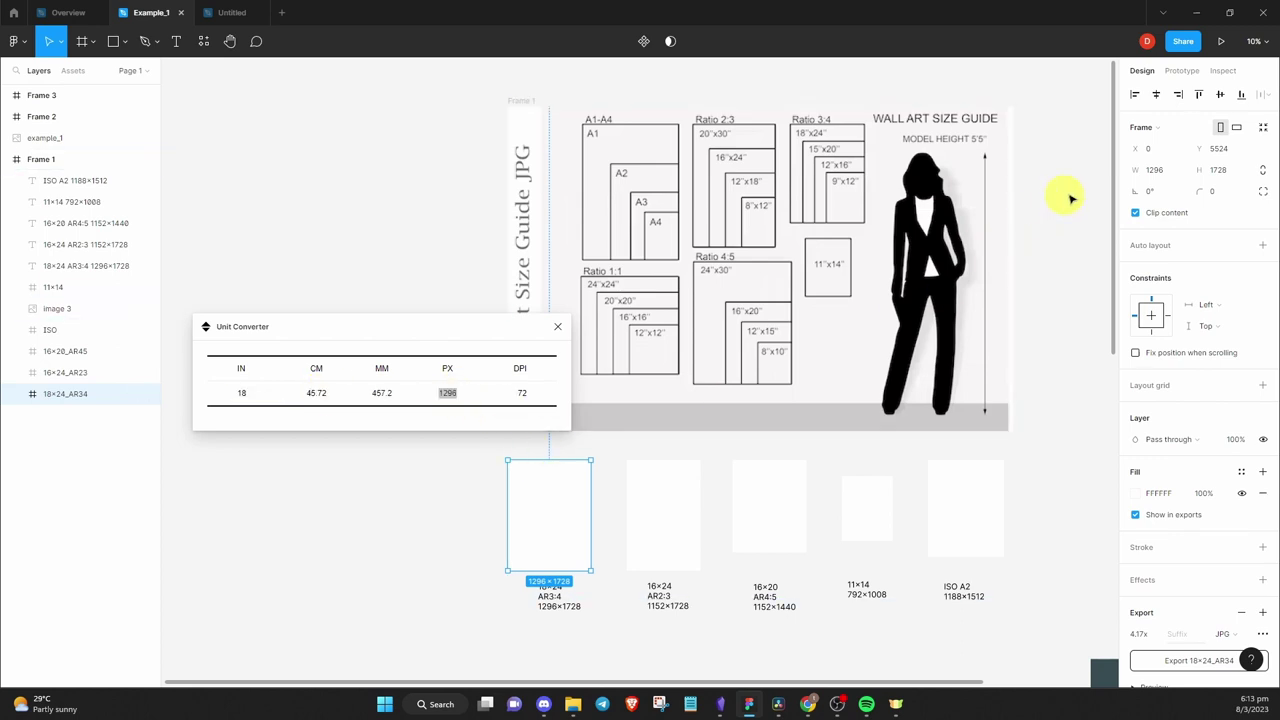
click(1150, 170)
key(Return)
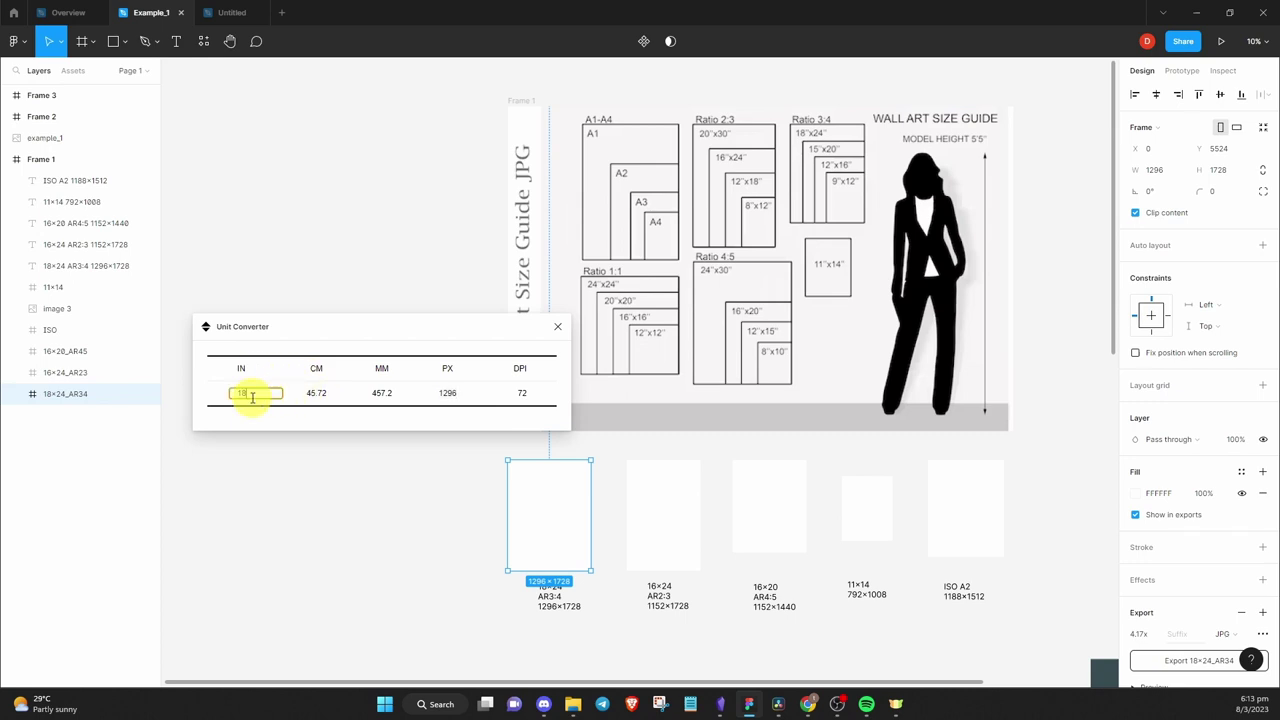
text(24)
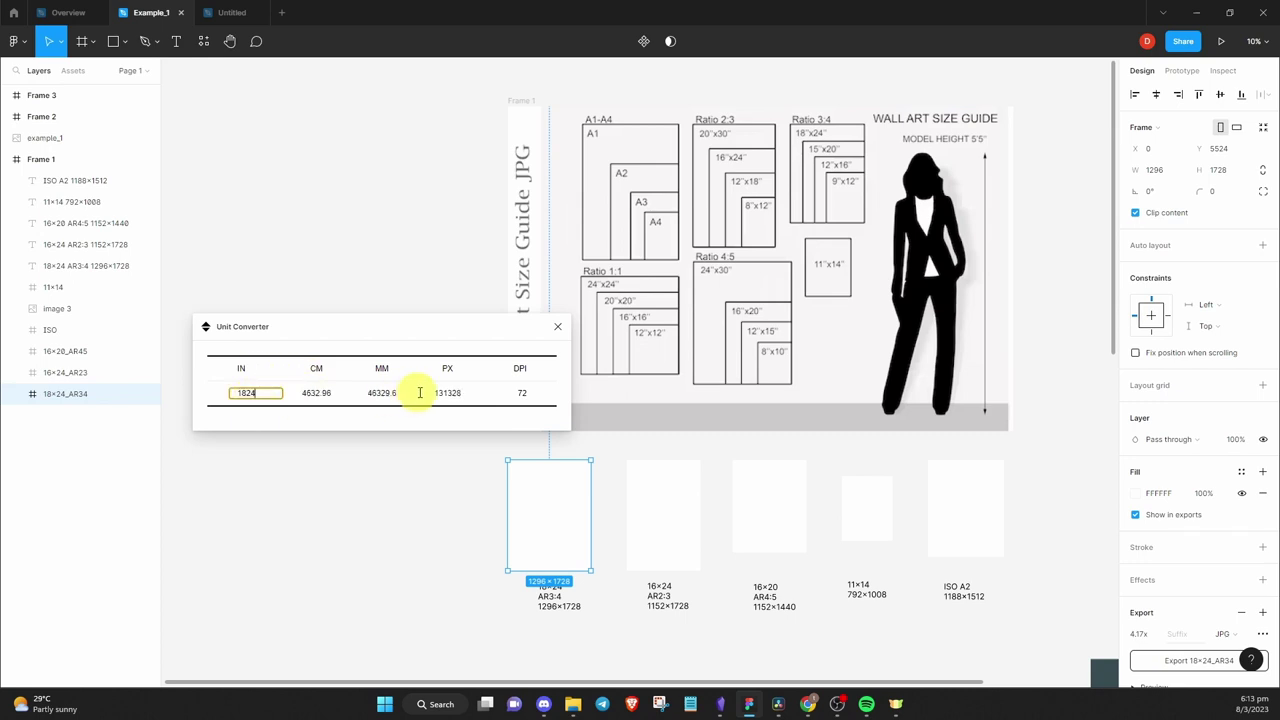
Close the Unit Converter and duplicate the five print frames below the originals
click(557, 326)
drag(397, 477, 1030, 535)
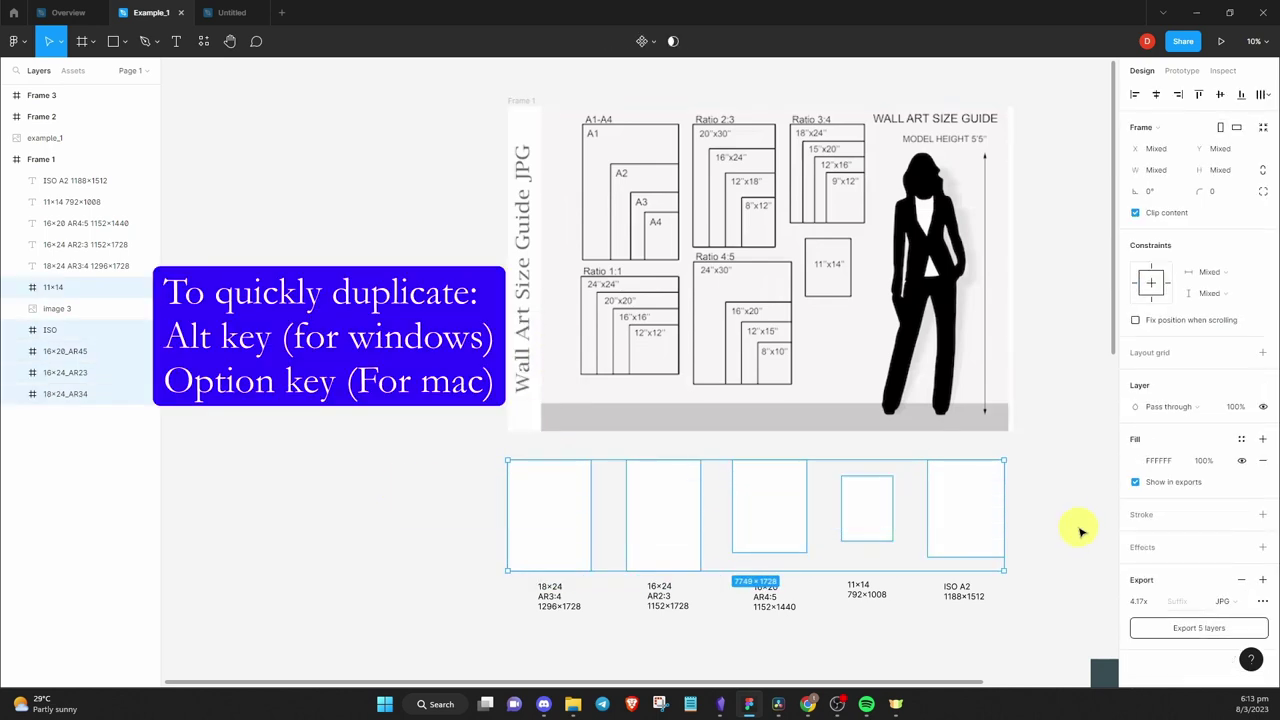
scroll(973, 508, down, 1)
drag(583, 500, 570, 652)
Drag the mountain image into the 18×24_AR34 frame
scroll(694, 500, down, 5)
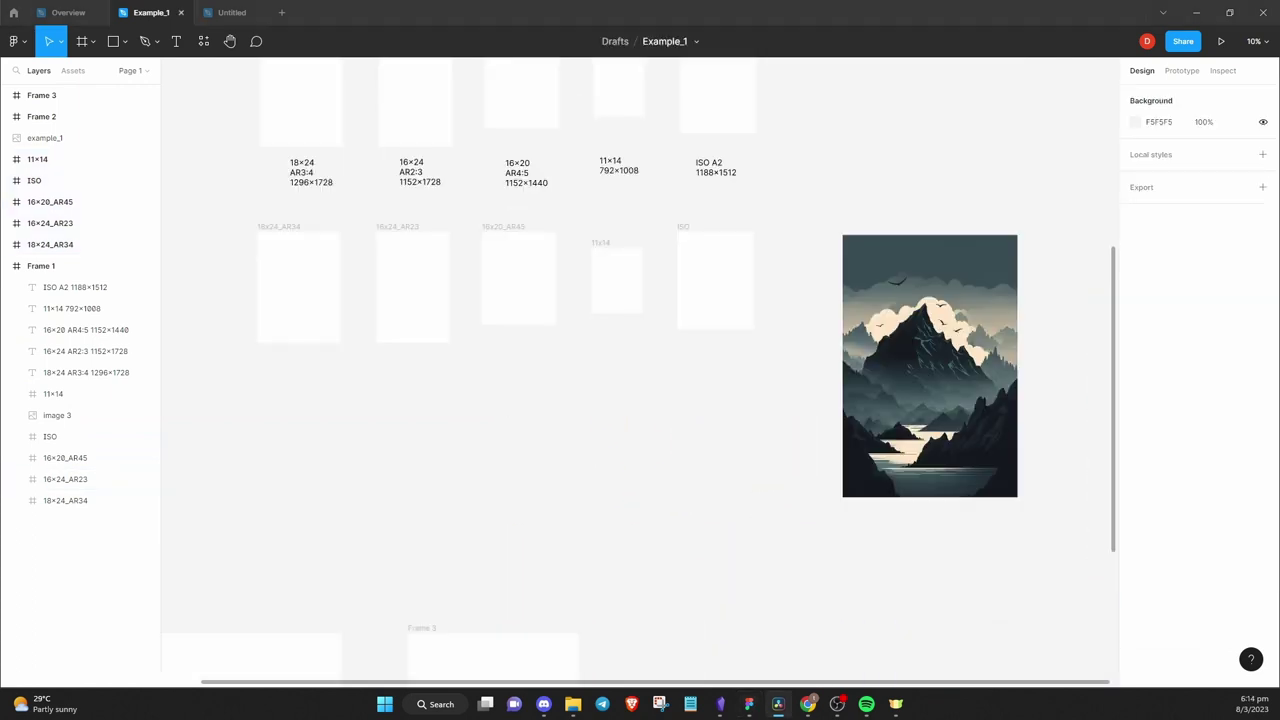
drag(917, 343, 519, 279)
drag(365, 290, 289, 284)
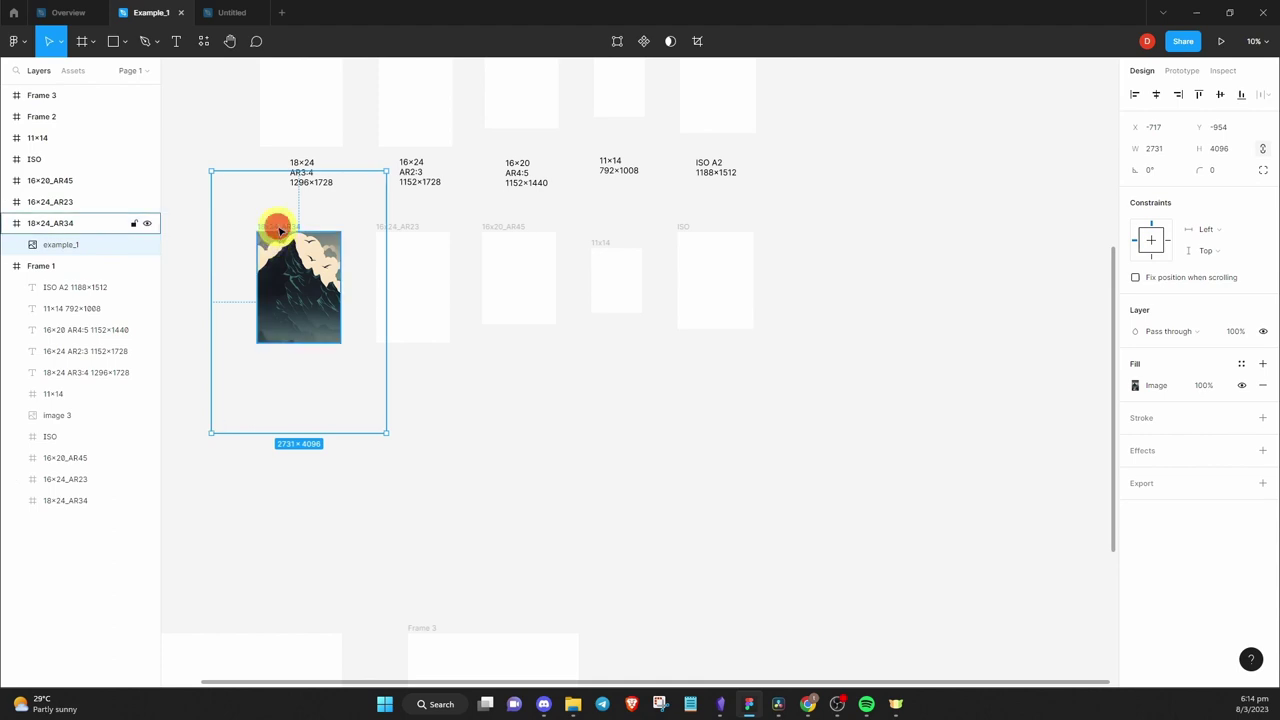
Resize the mountain image to 1296×1728 so it fills the 18×24_AR34 frame
click(92, 224)
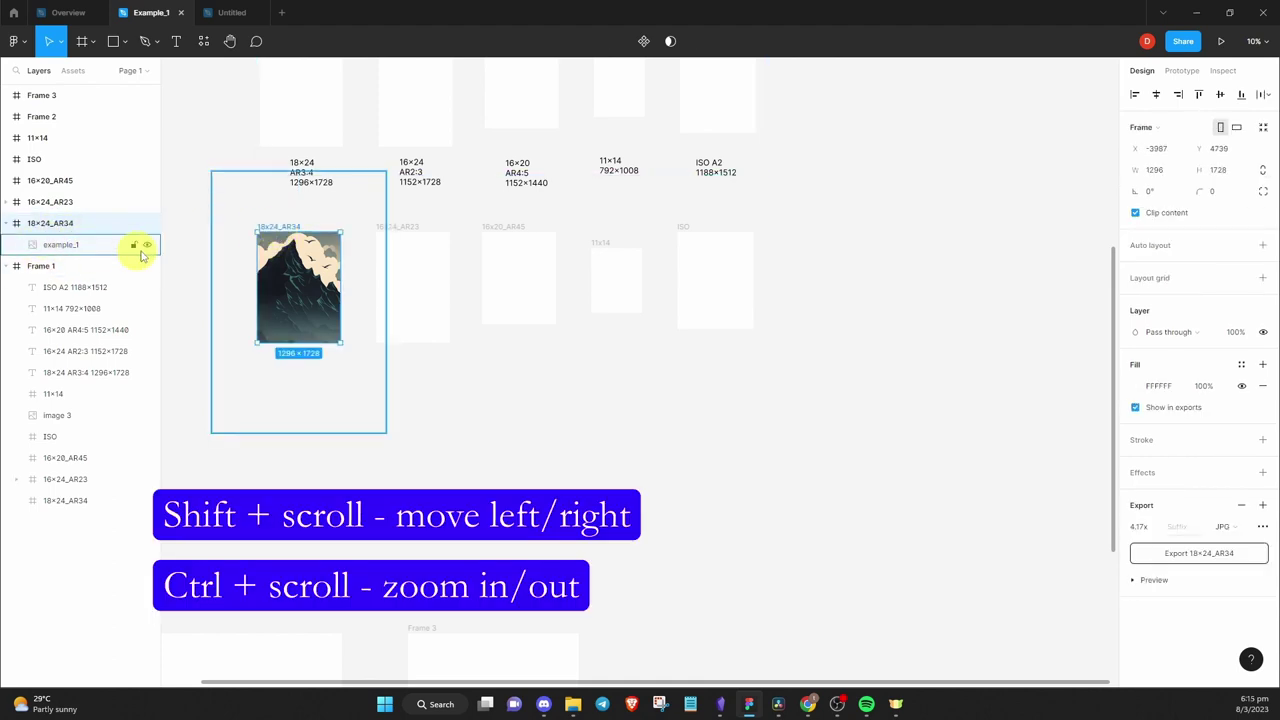
scroll(380, 265, left, 5)
scroll(600, 262, up, 3)
scroll(747, 264, up, 3)
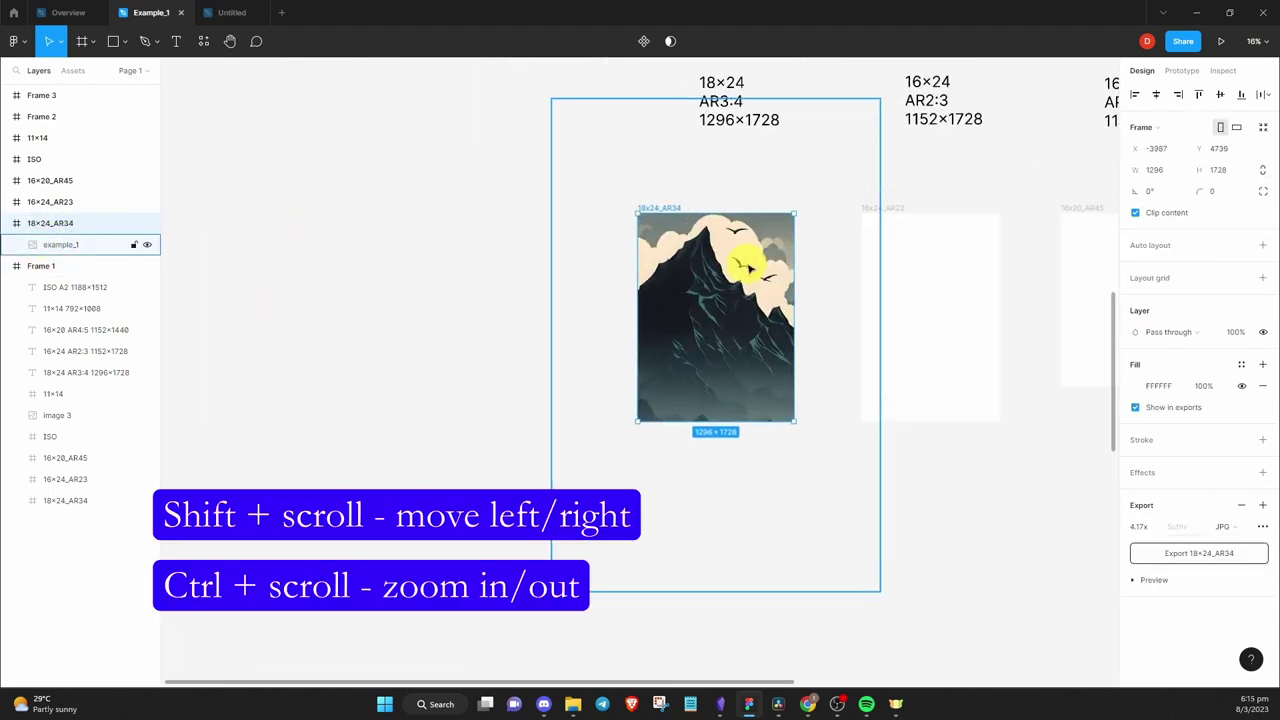
double_click(708, 240)
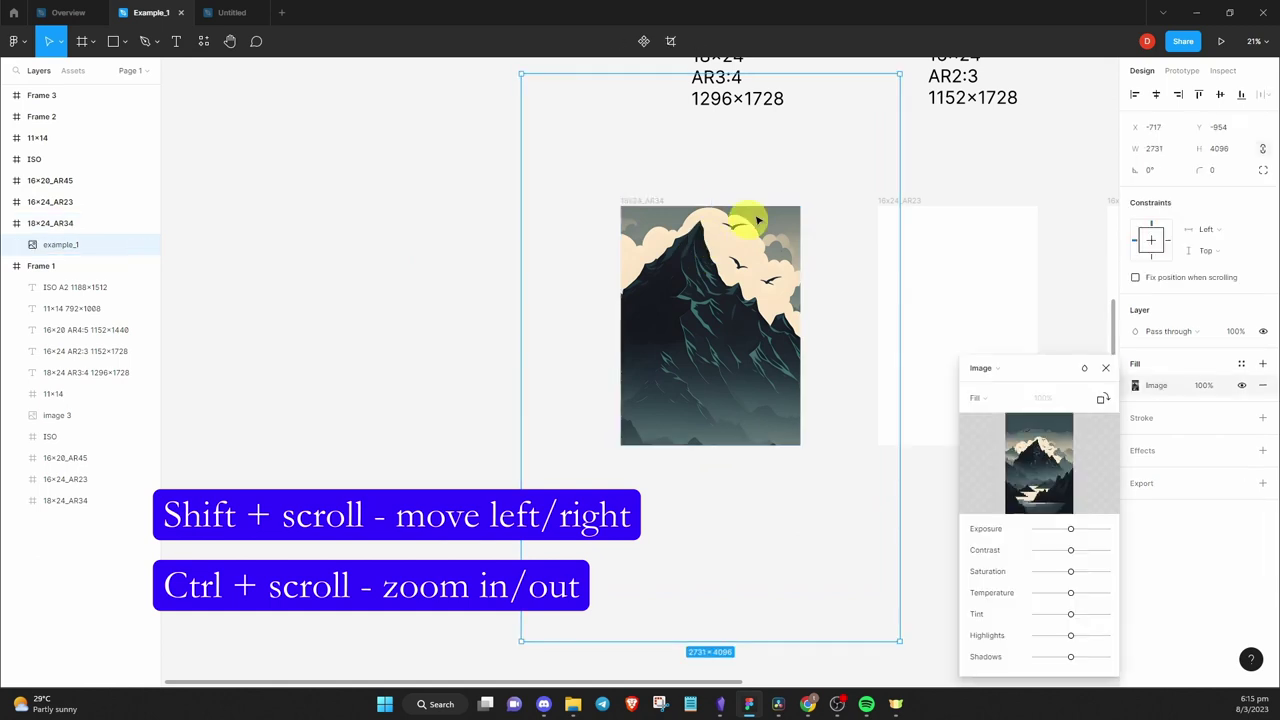
drag(900, 73, 800, 201)
drag(521, 634, 620, 437)
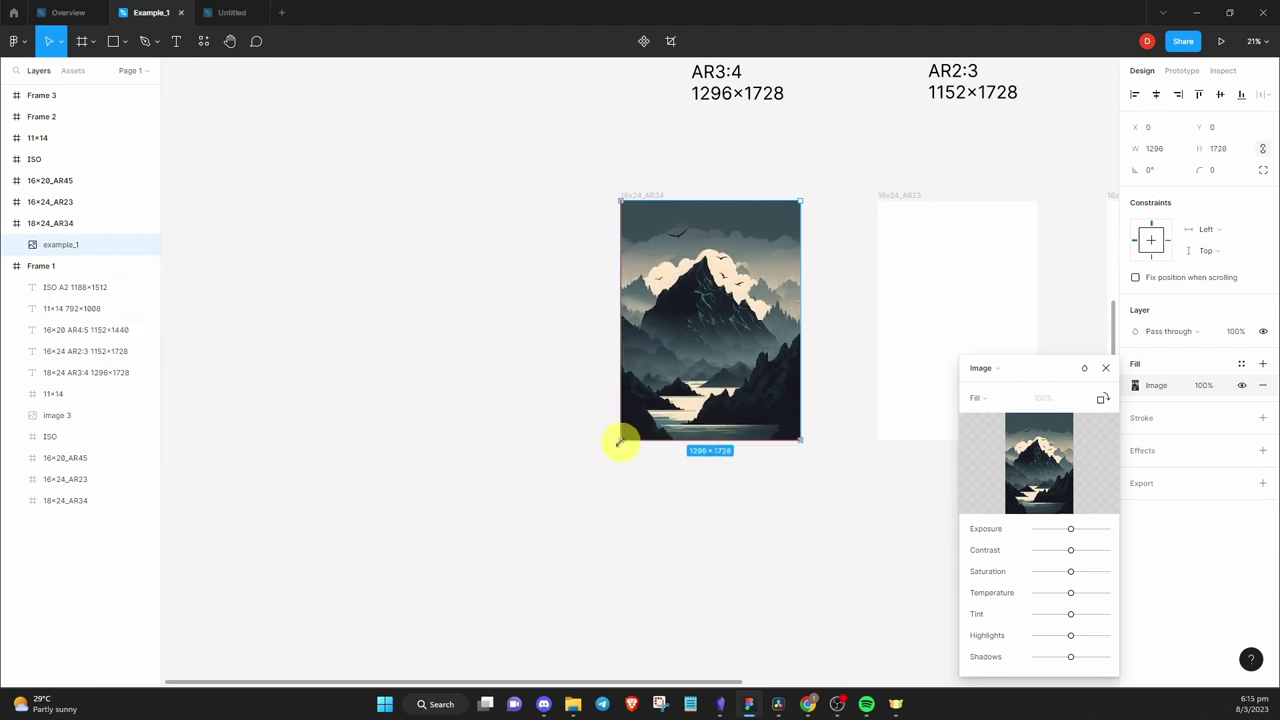
click(759, 540)
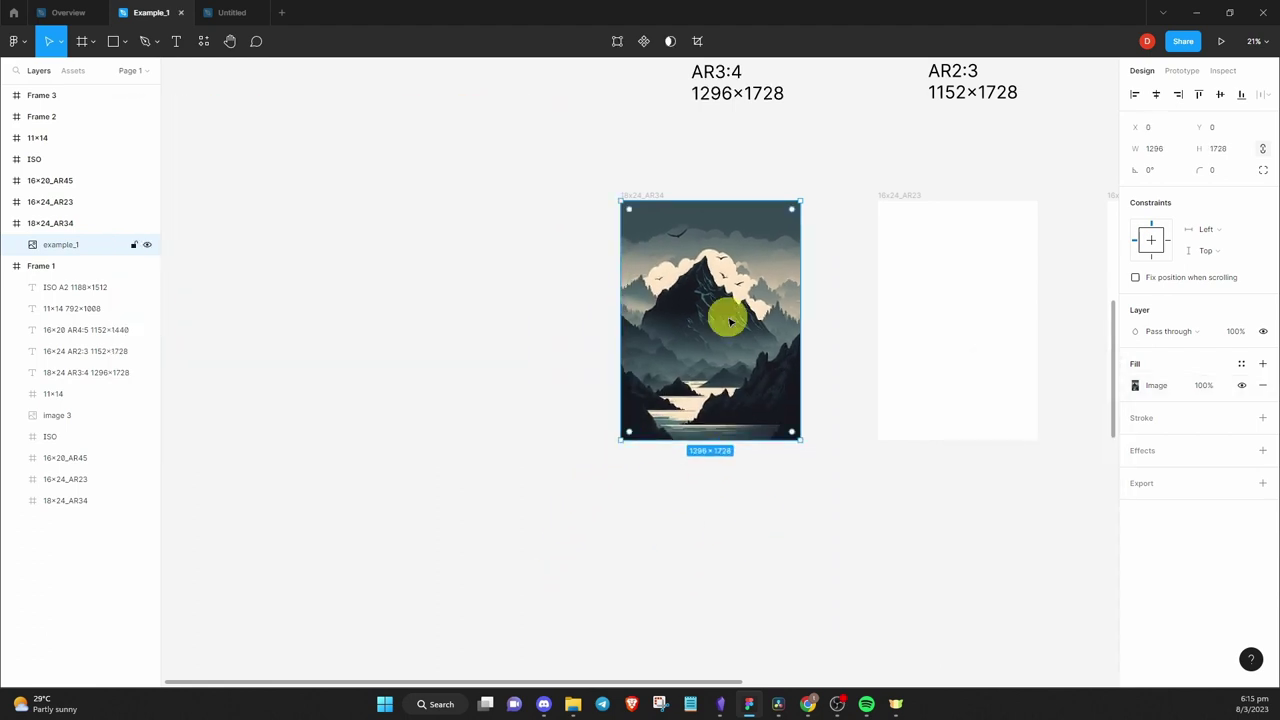
Duplicate the image into the 16×24_AR23 frame and narrow it to 1152 wide
scroll(713, 318, right, 5)
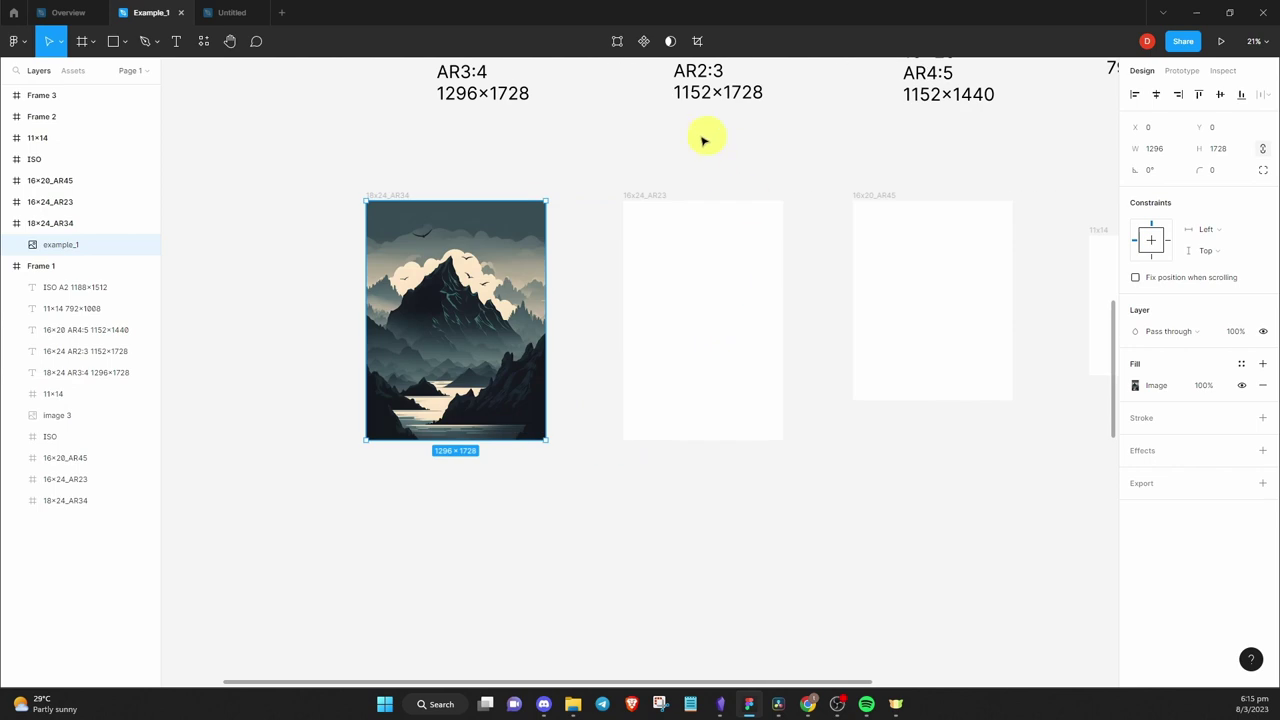
key(ctrl+d)
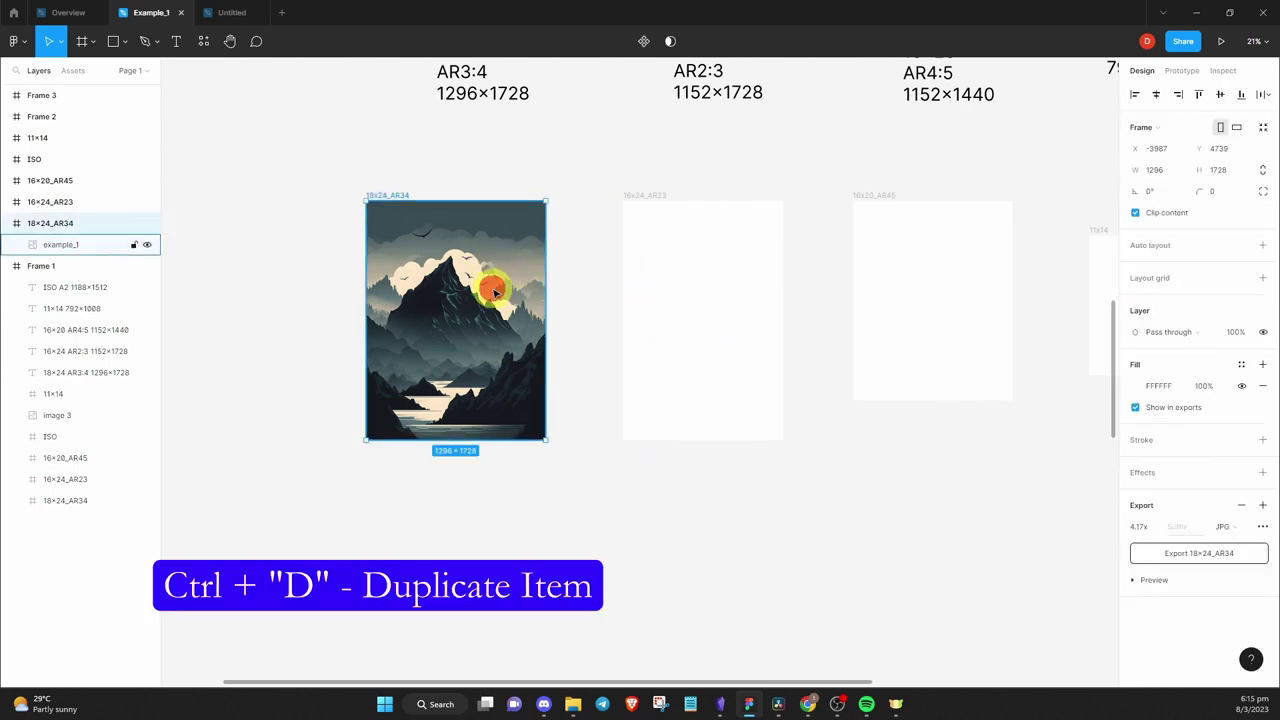
key(ctrl+d)
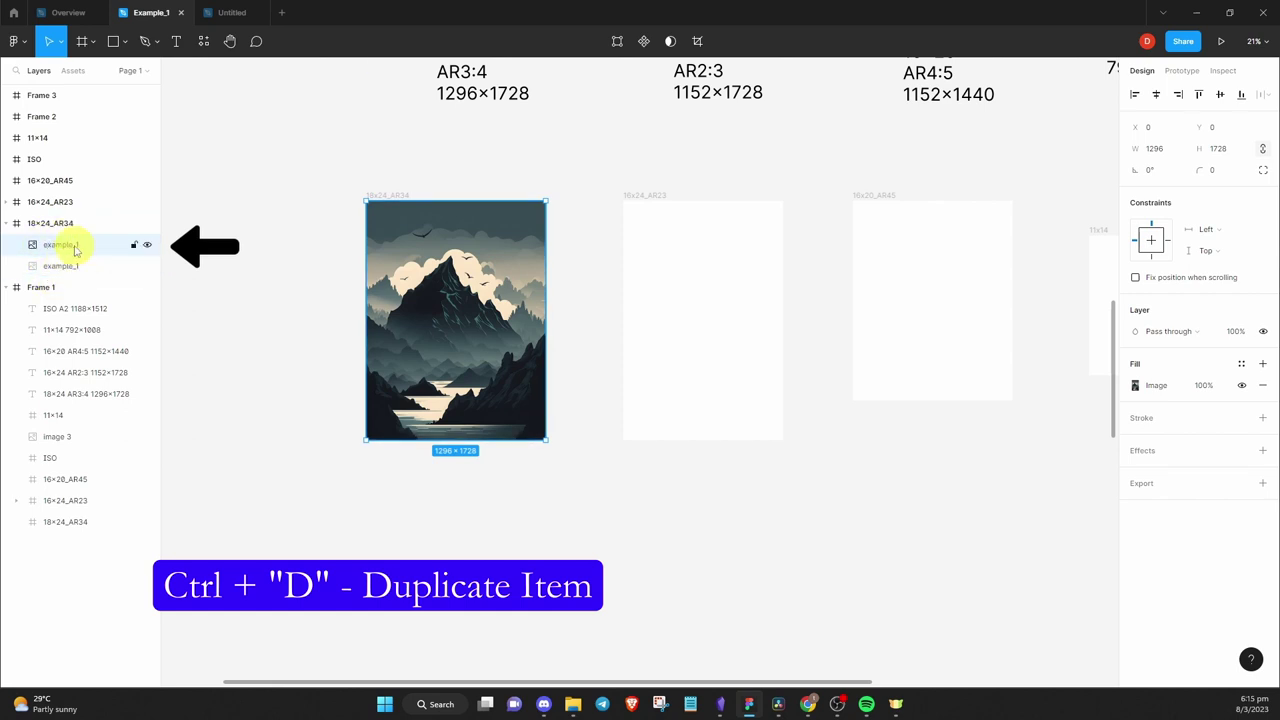
drag(447, 305, 698, 298)
drag(793, 202, 781, 202)
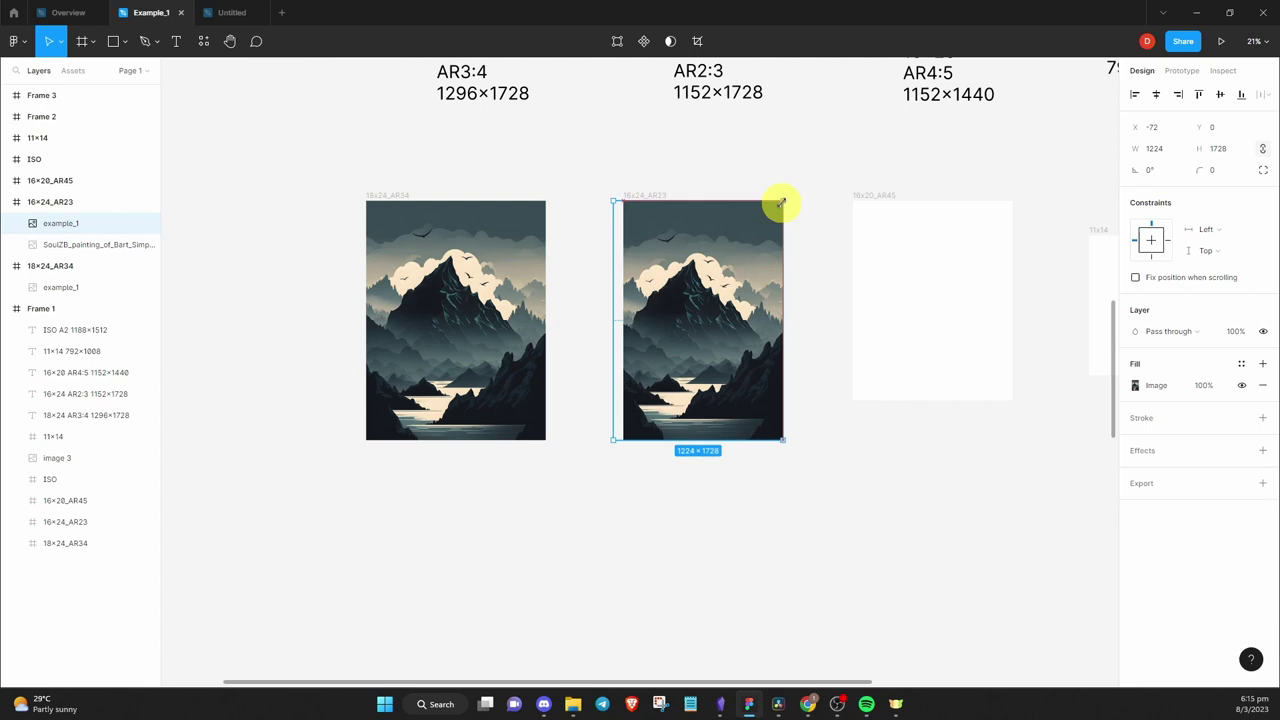
drag(612, 440, 623, 440)
Duplicate the image into the 16×20_AR45 frame and make copies for the remaining frames
scroll(563, 294, down, 2)
key(ctrl+d)
drag(563, 294, 923, 214)
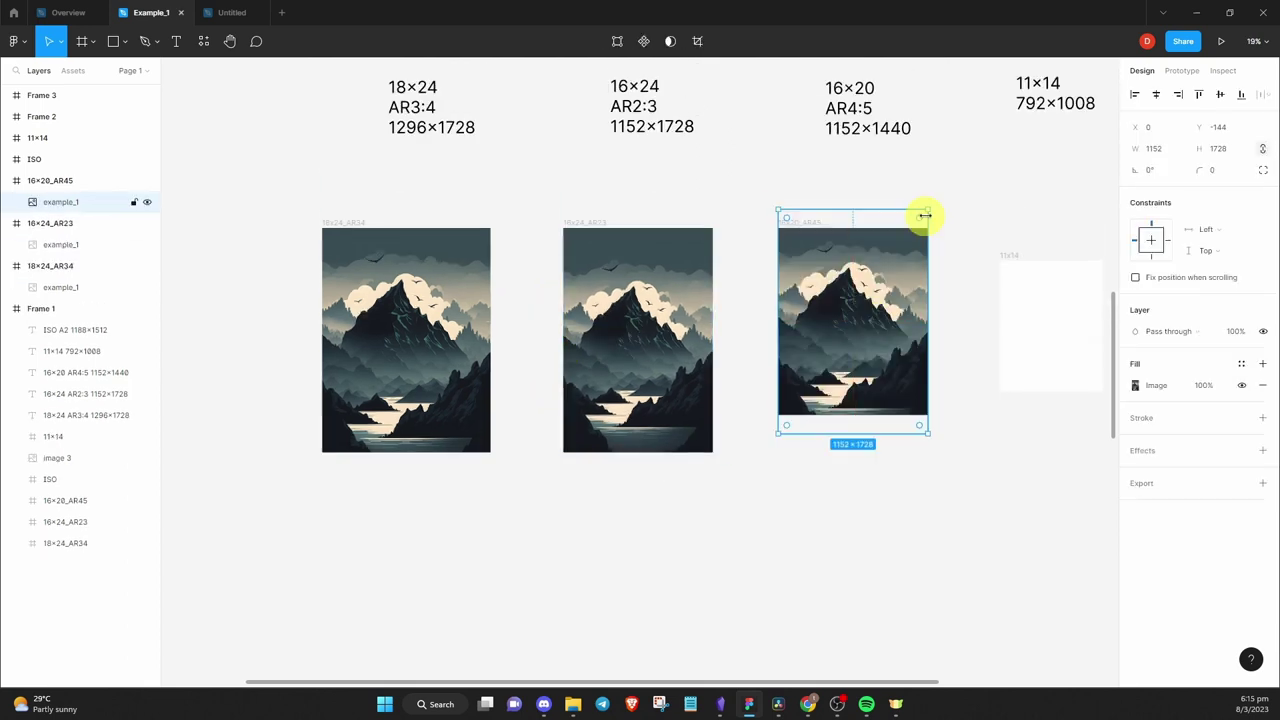
key(ctrl+d)
scroll(780, 338, right, 3)
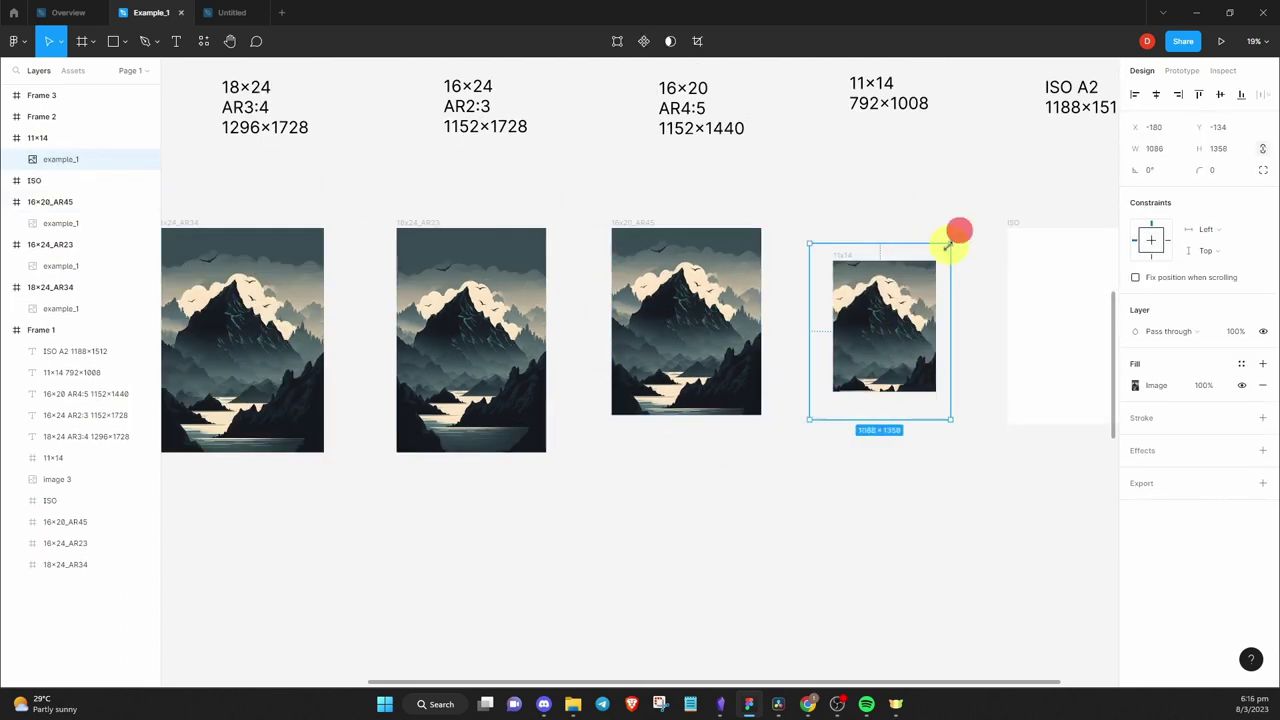
key(ctrl+d)
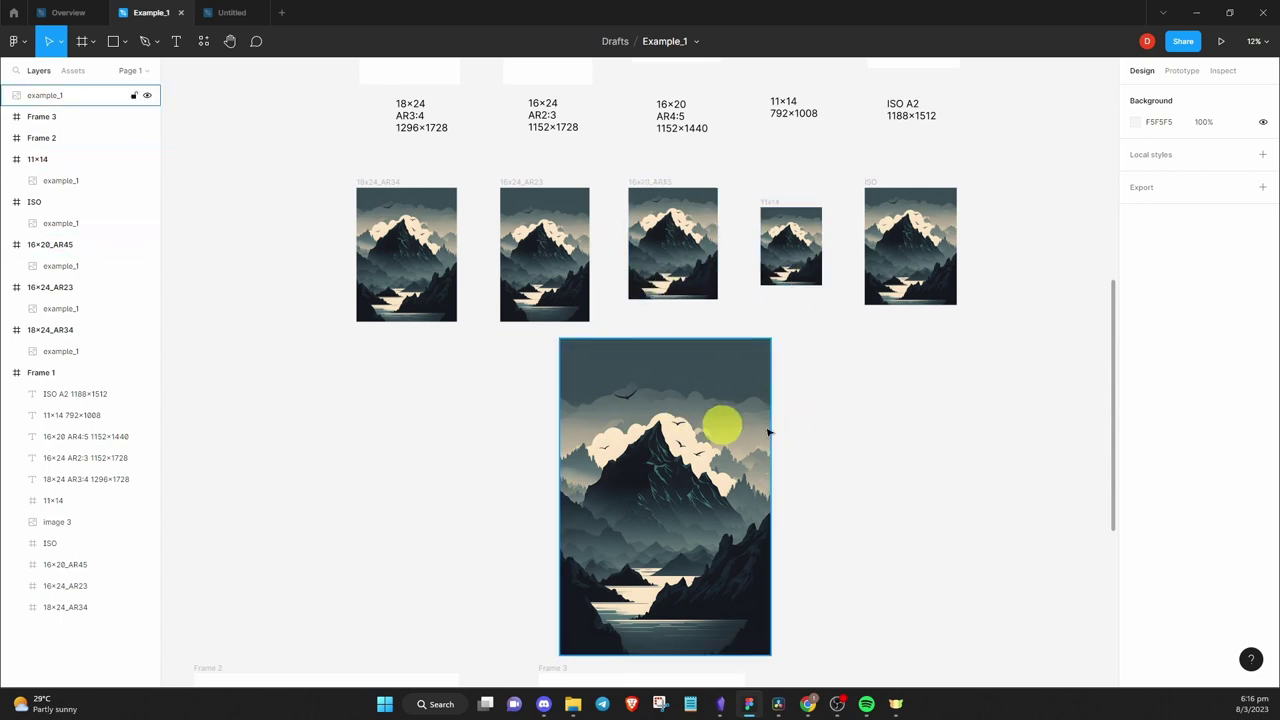
Switch the 18×24_AR34 image's fill mode from Fill to Fit, then select the frame
key(Escape)
double_click(388, 254)
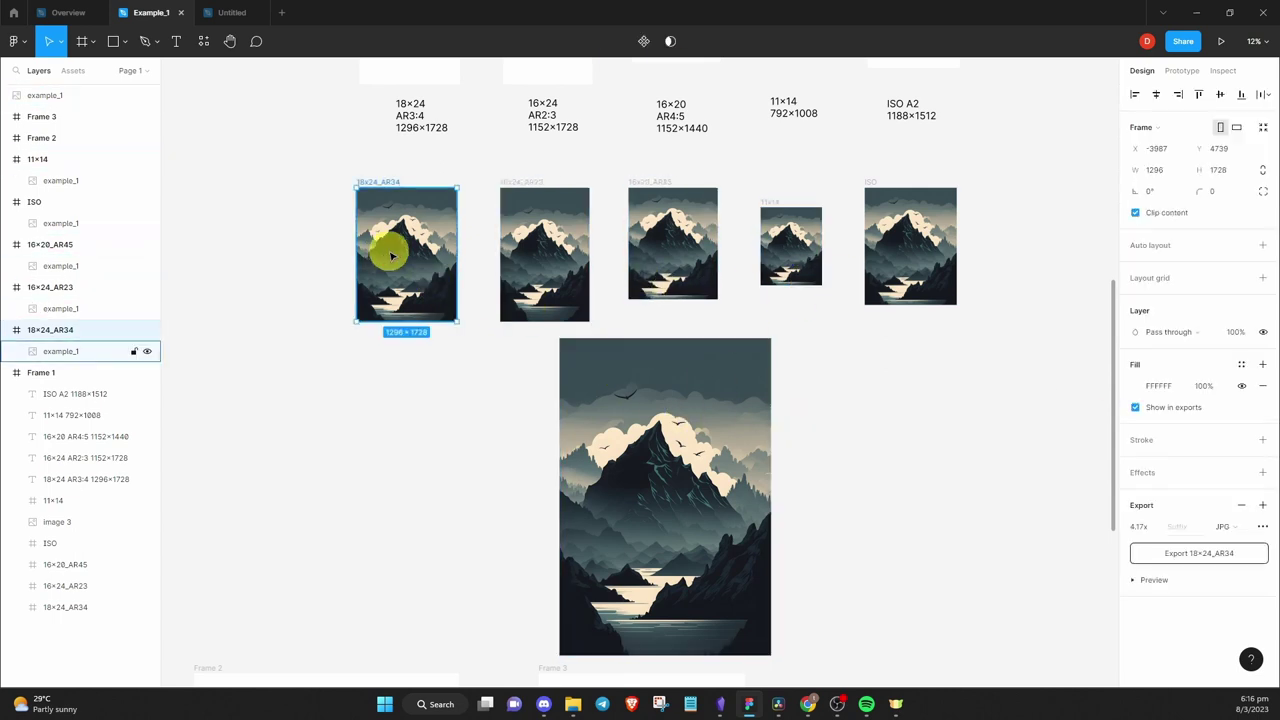
scroll(430, 253, left, 2)
scroll(470, 245, up, 3)
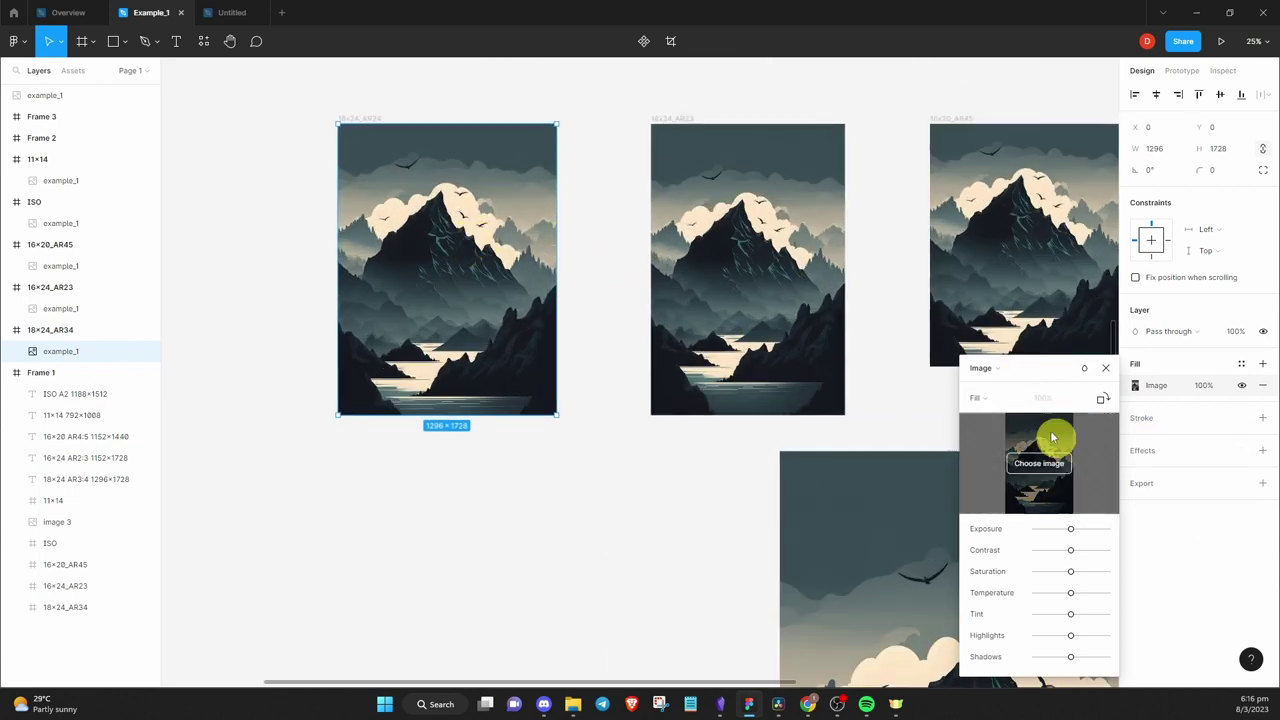
click(990, 400)
click(996, 416)
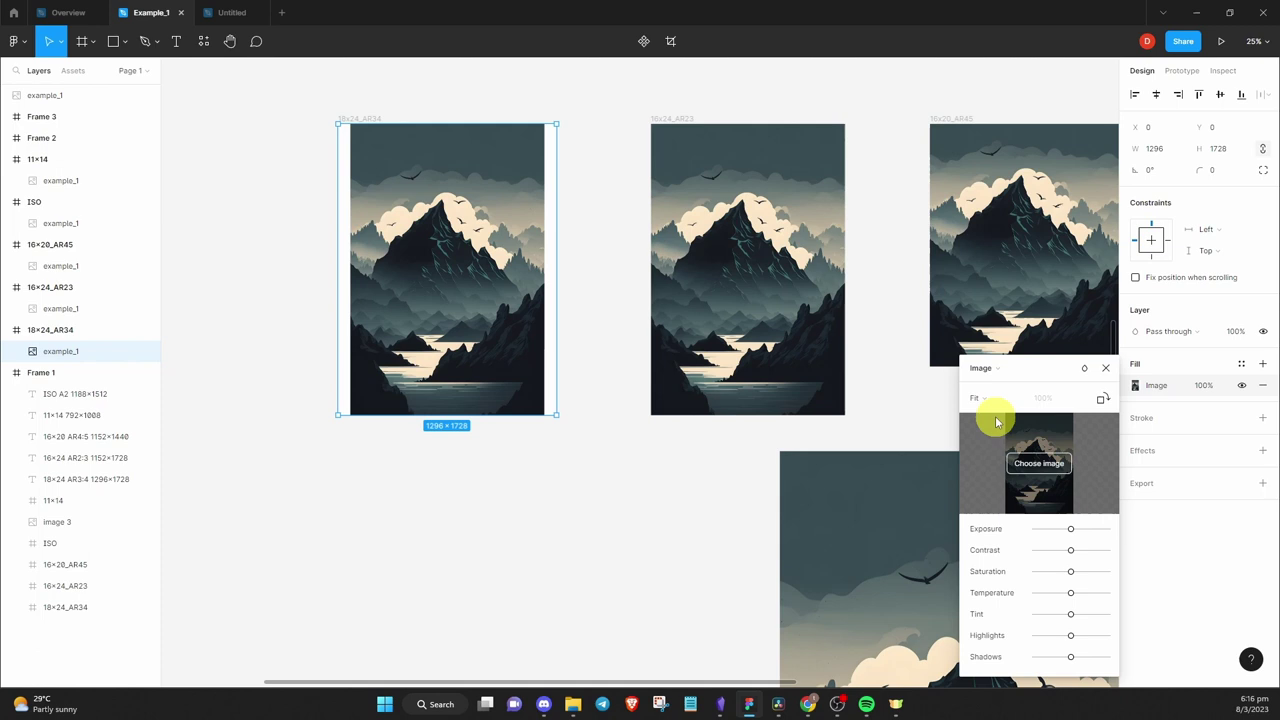
click(587, 220)
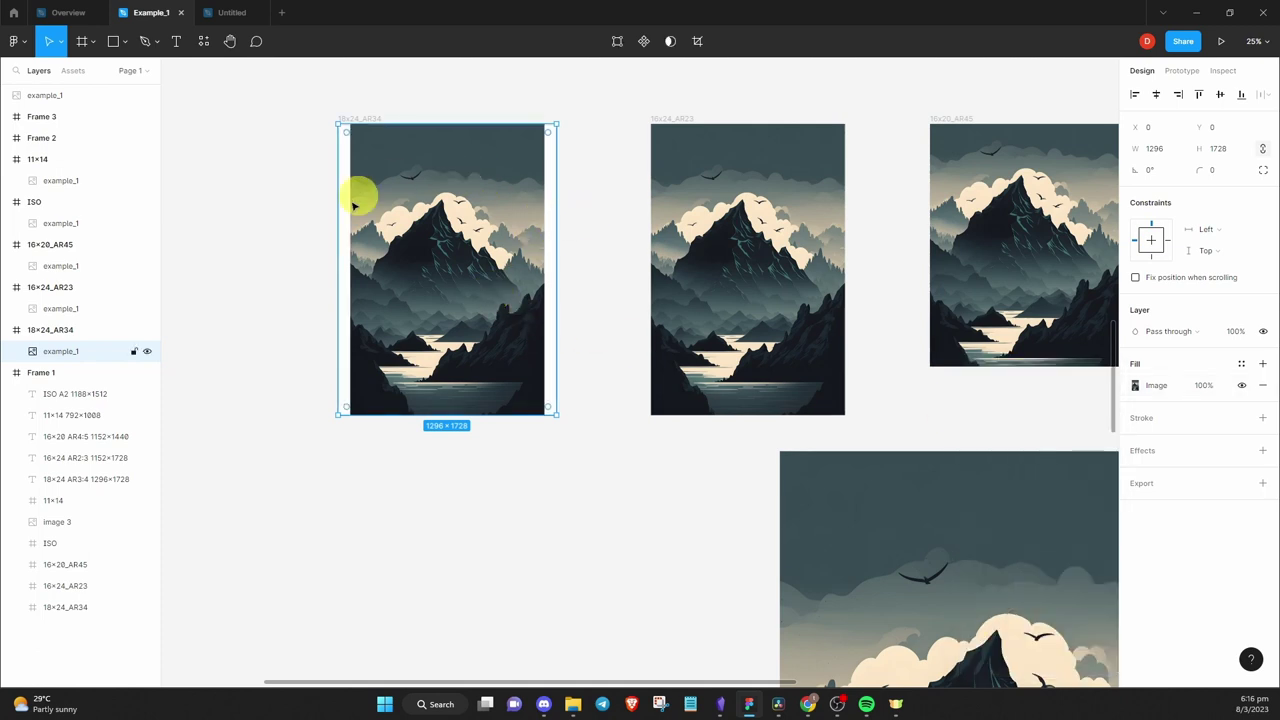
click(369, 117)
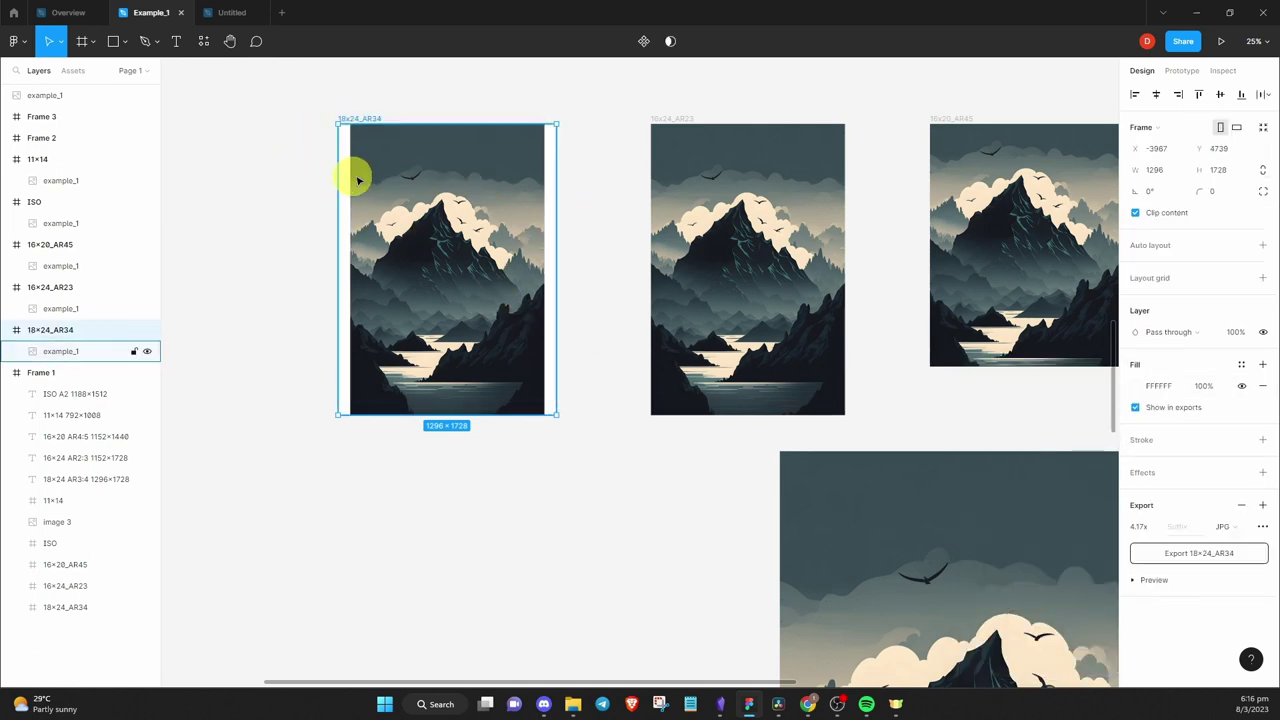
Duplicate the mountain image, flip the copy horizontally, and slide it left into the gap
key(Escape)
click(452, 237)
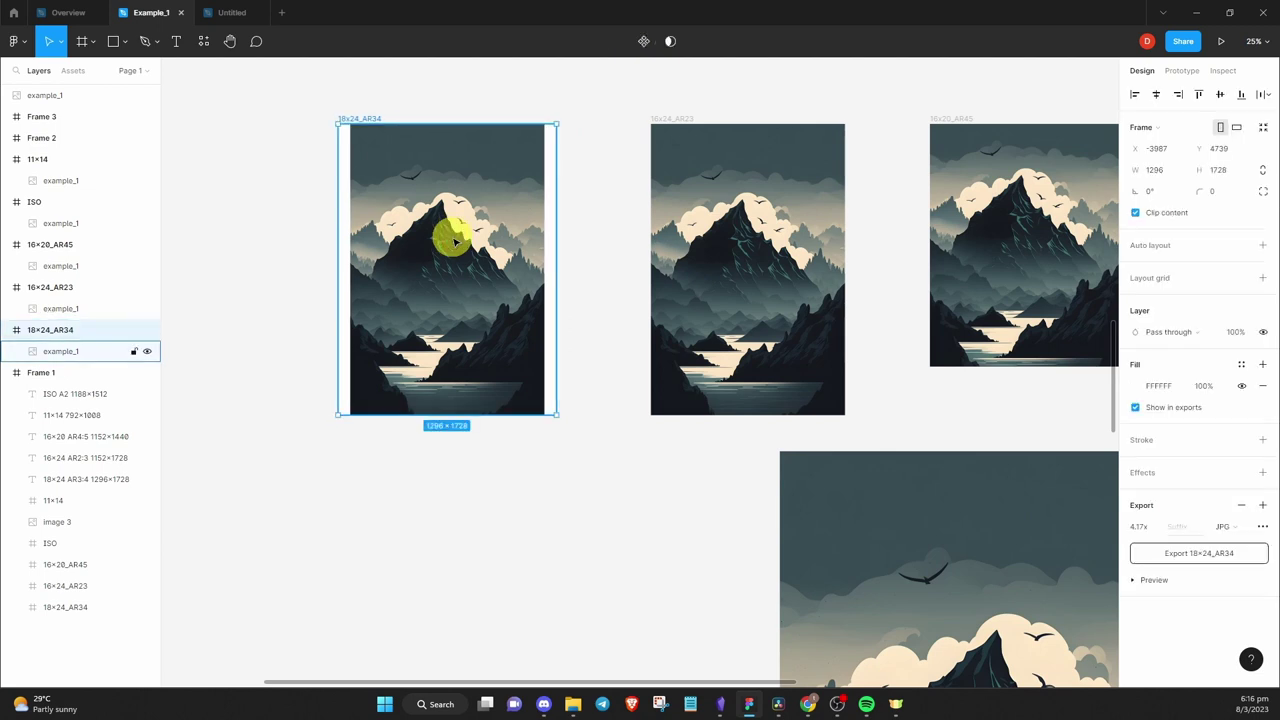
key(ctrl+d)
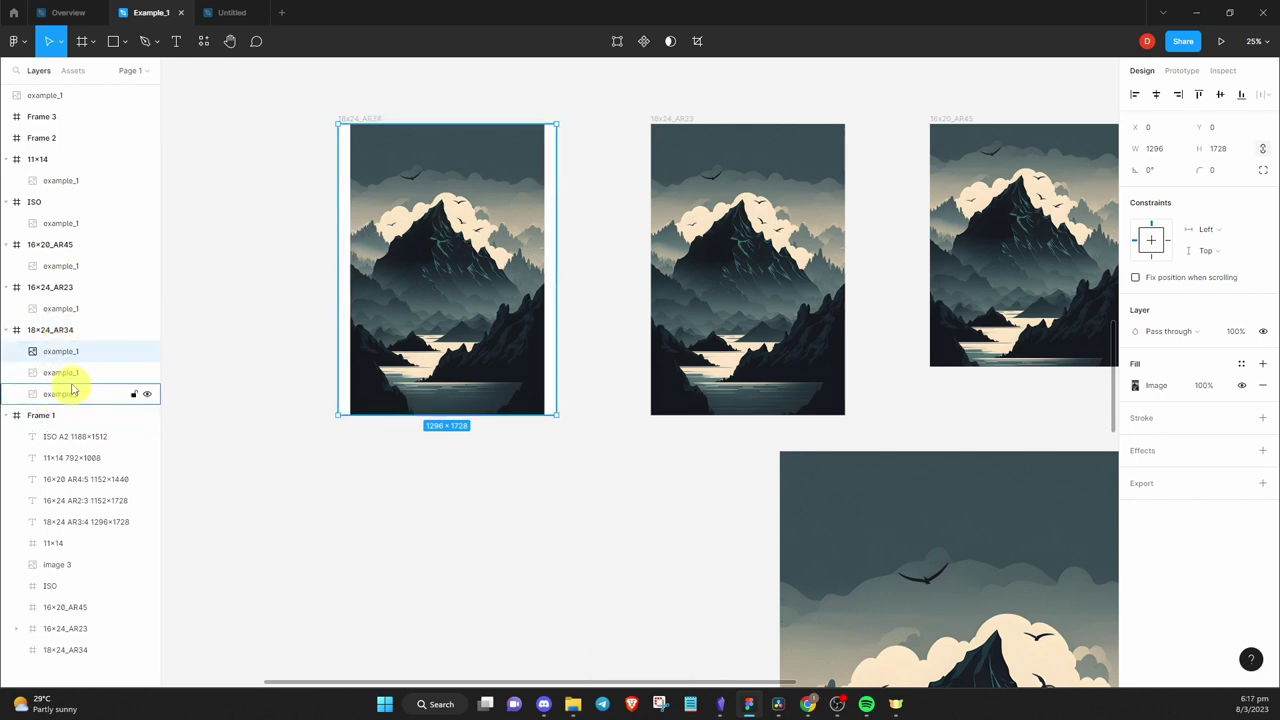
right_click(405, 258)
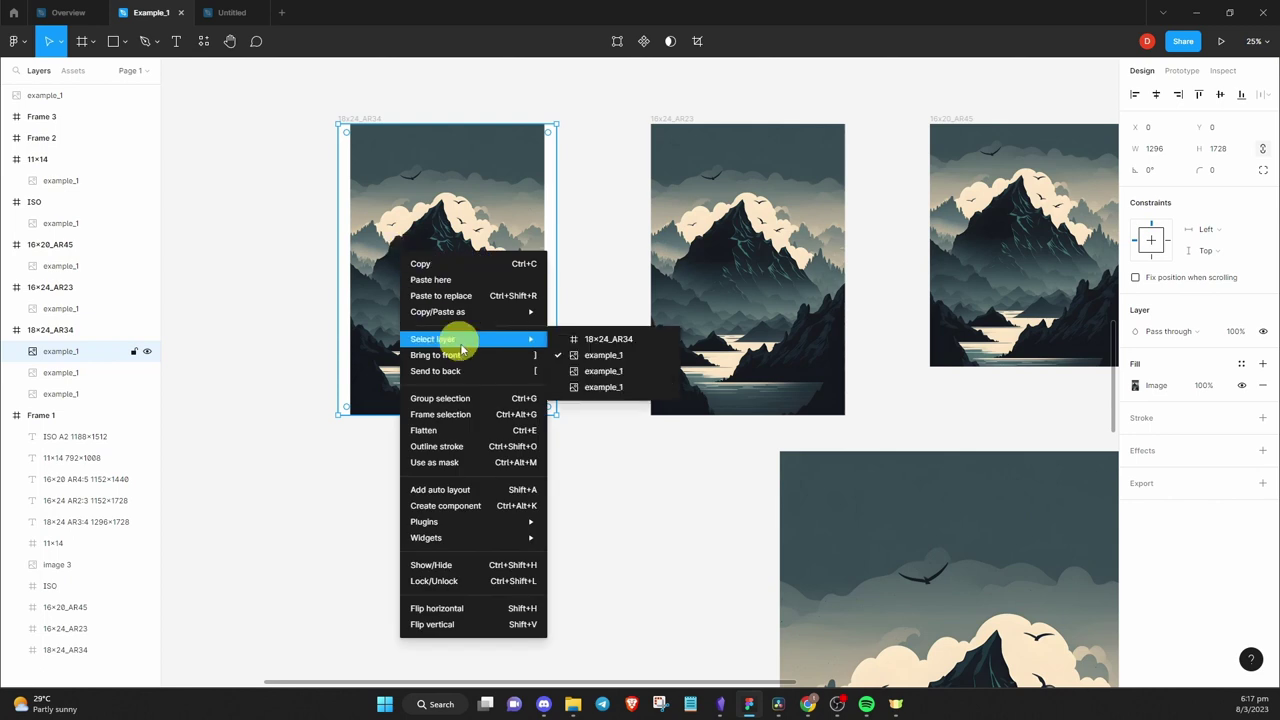
click(498, 609)
drag(503, 262, 306, 262)
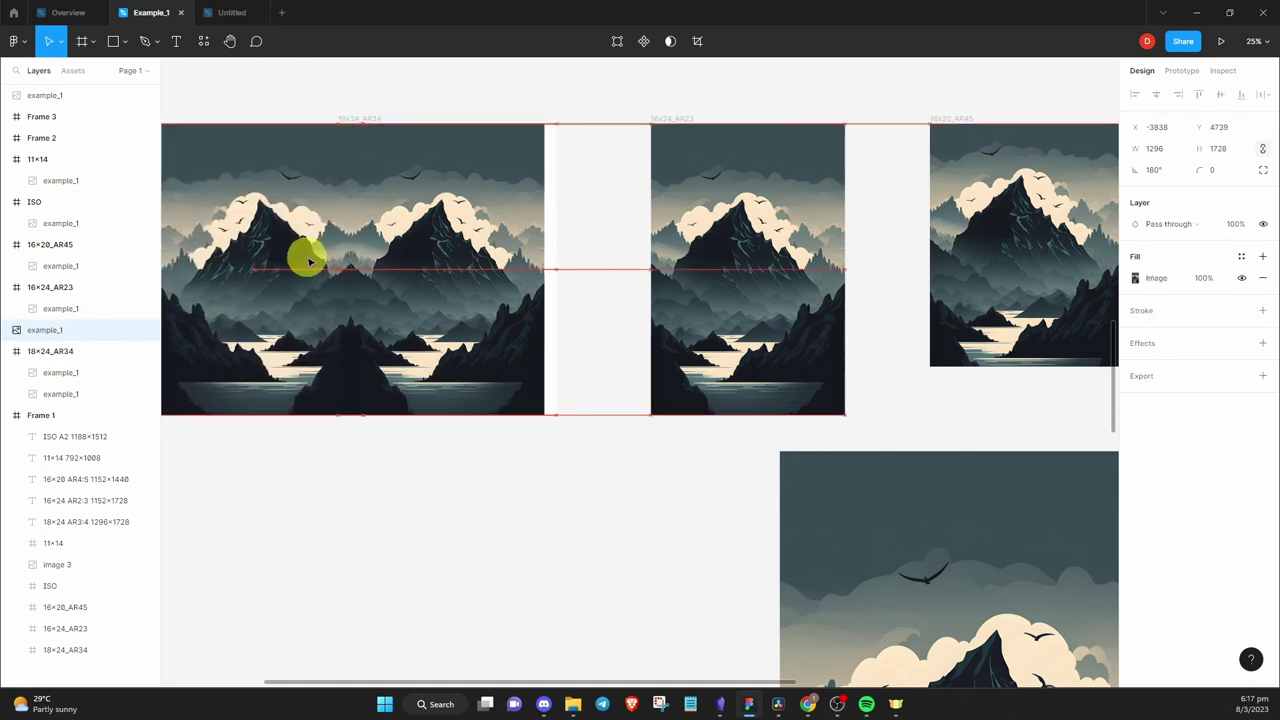
drag(309, 261, 309, 258)
Move the image layer back into 18×24_AR34, drag the mirrored copy out, and switch to Example_2
click(329, 91)
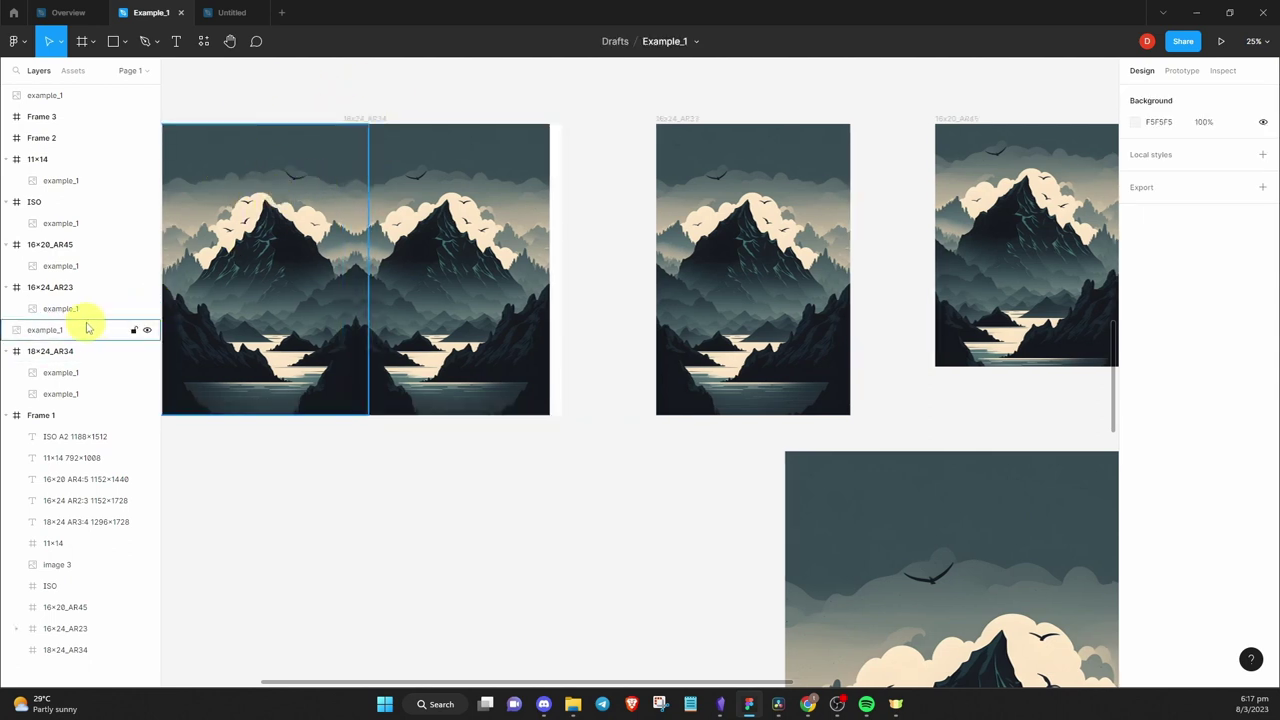
drag(50, 331, 55, 366)
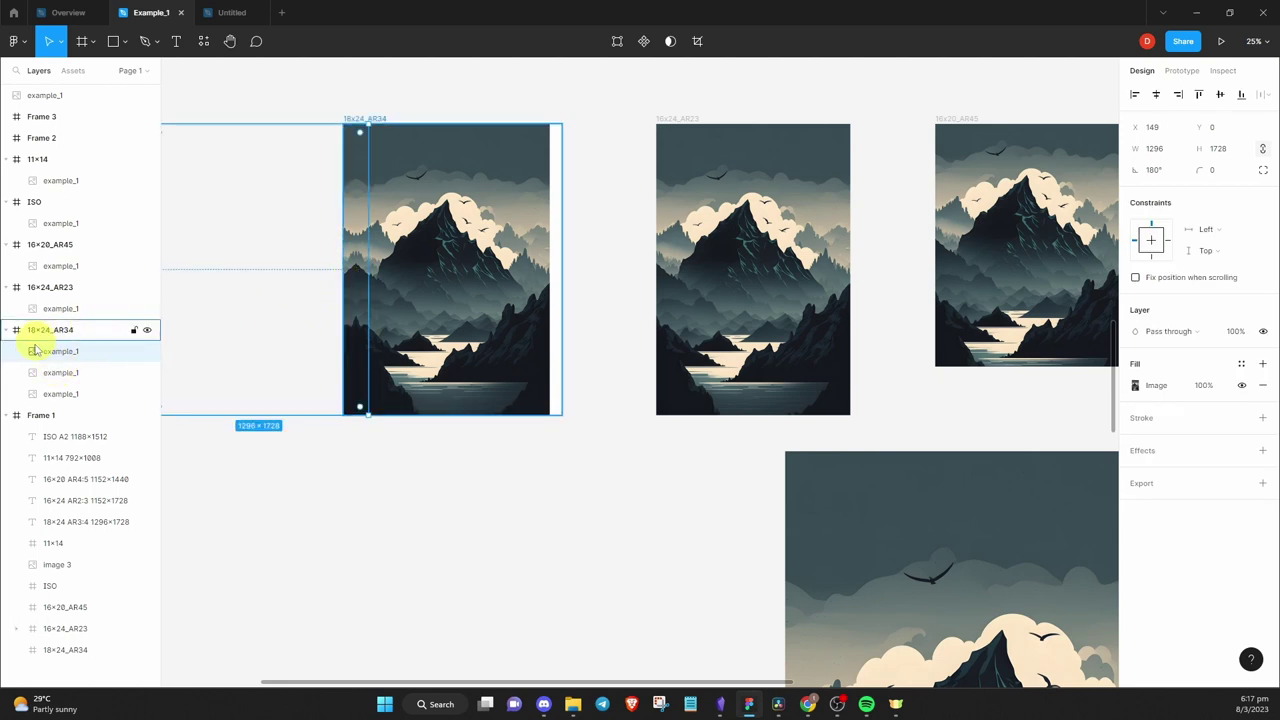
click(366, 93)
scroll(357, 171, up, 5)
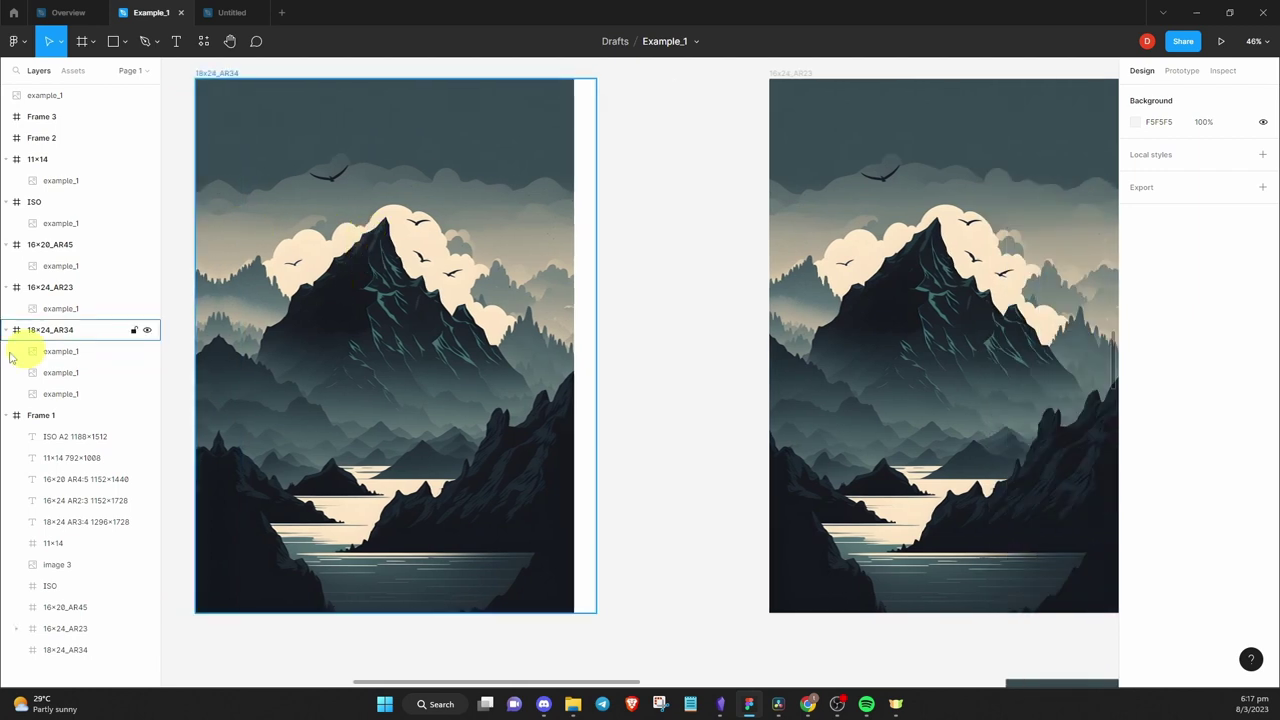
click(45, 372)
drag(441, 408, 796, 400)
scroll(643, 400, down, 5)
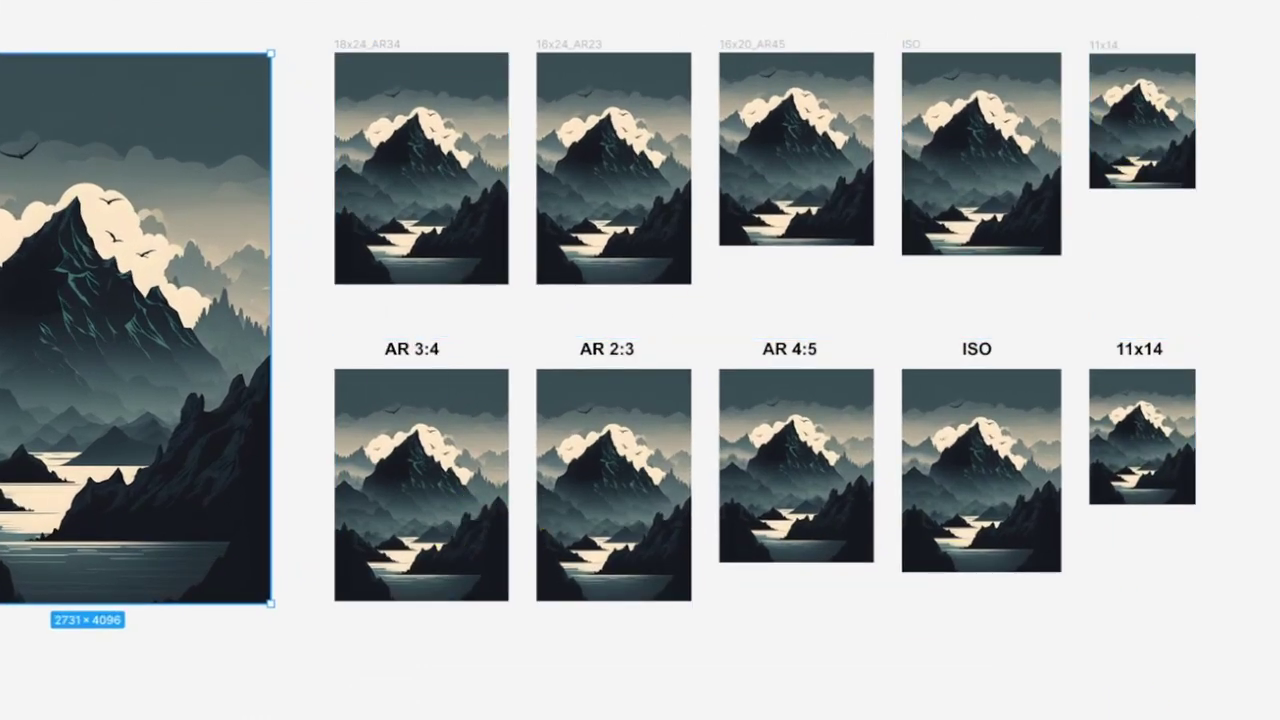
click(237, 19)
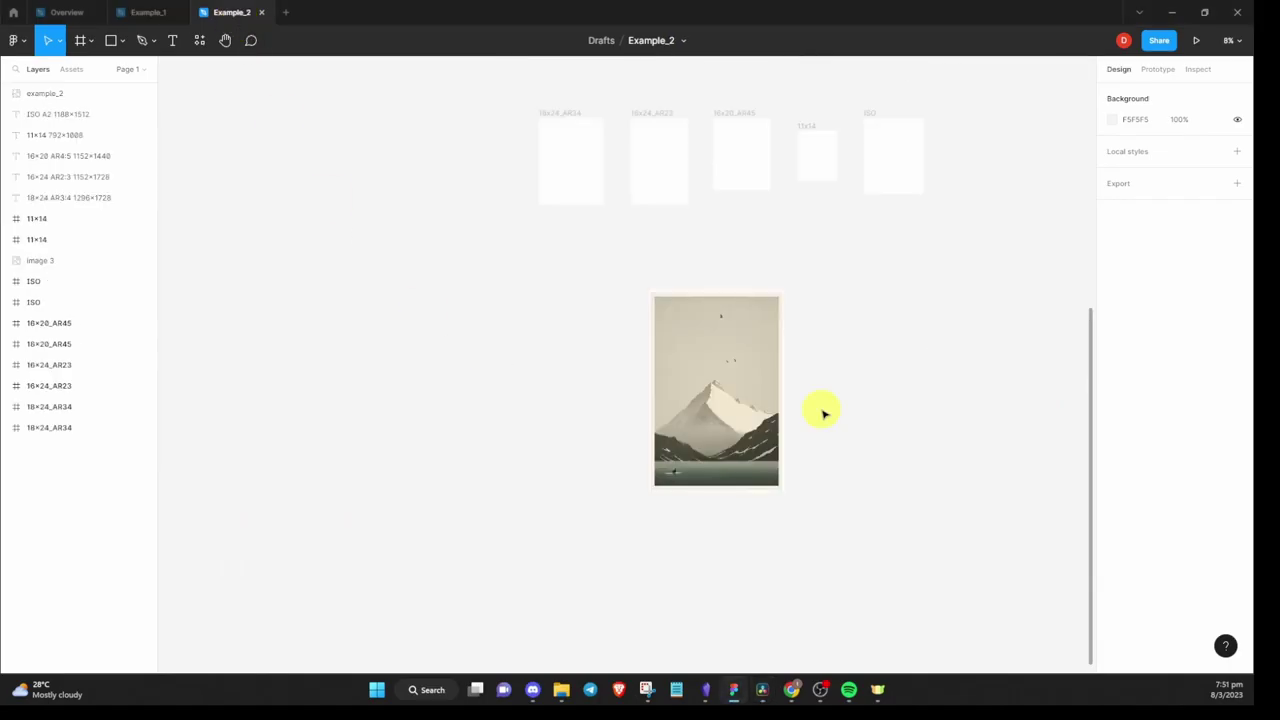
scroll(726, 417, up, 5)
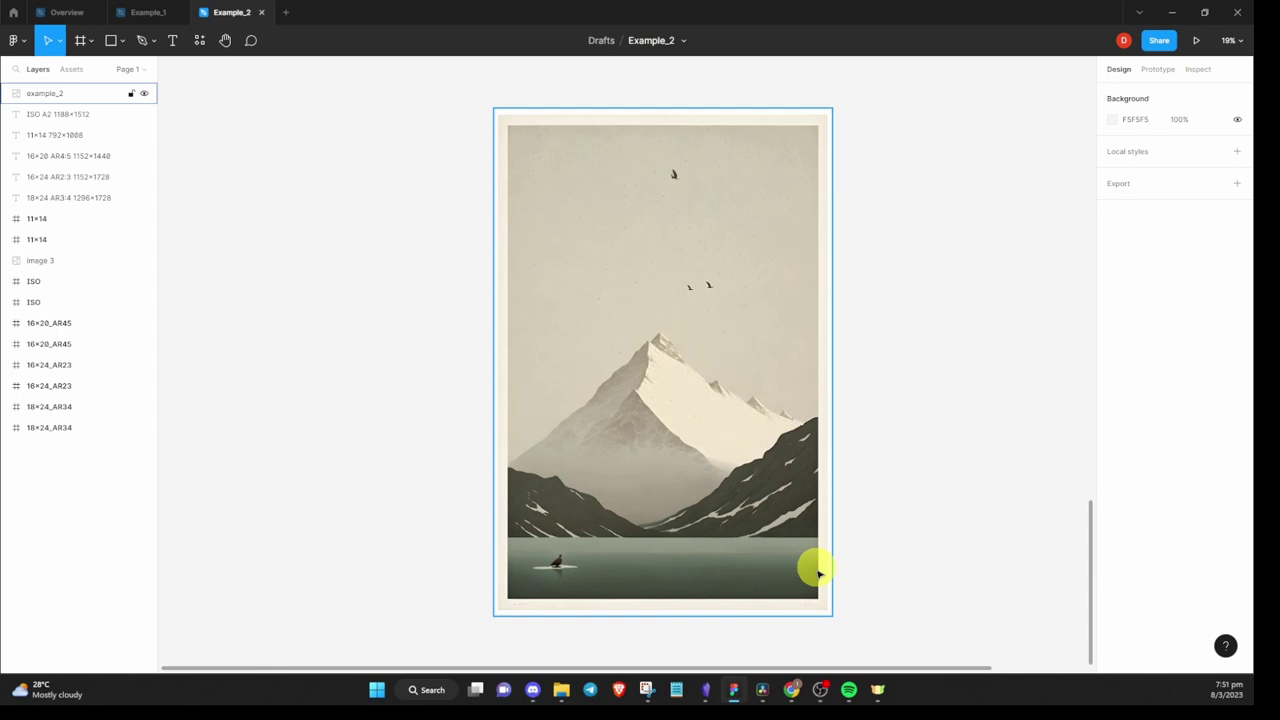
Set the example_2 image to Crop, trim it to 1054×1606, and select the 18x24_AR34 frame
scroll(818, 573, up, 5)
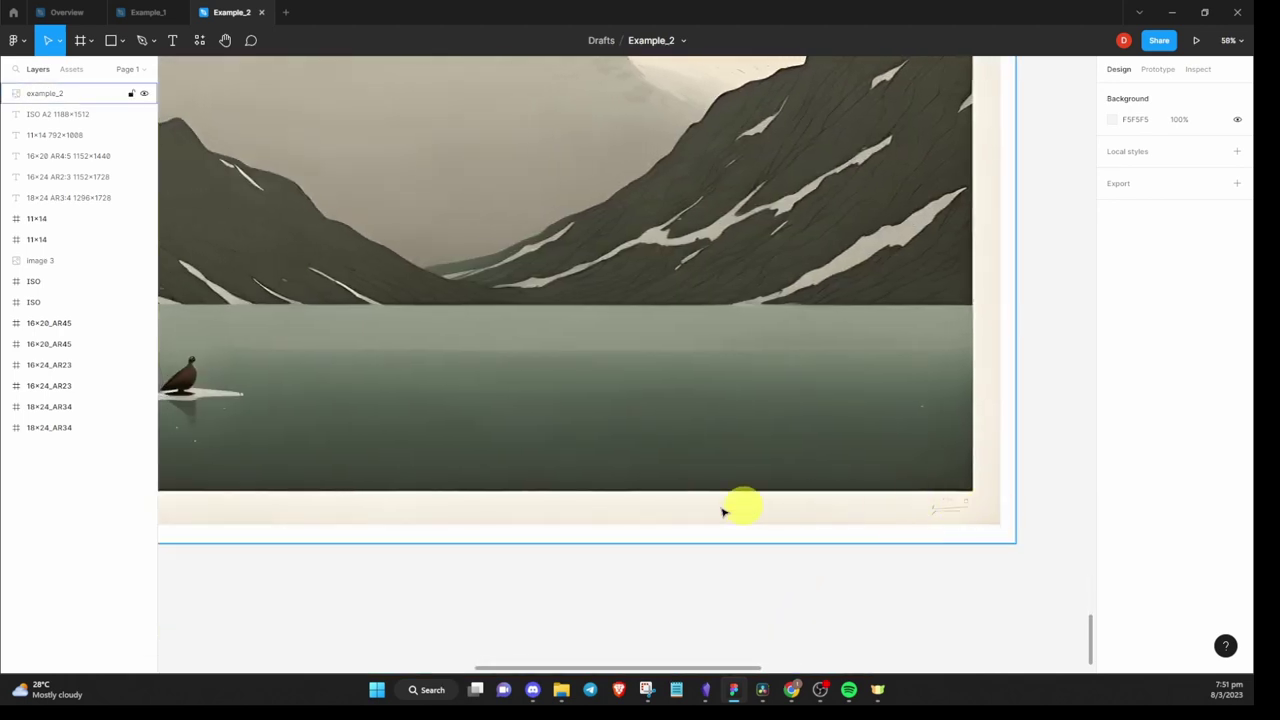
scroll(266, 503, left, 3)
scroll(429, 471, down, 8)
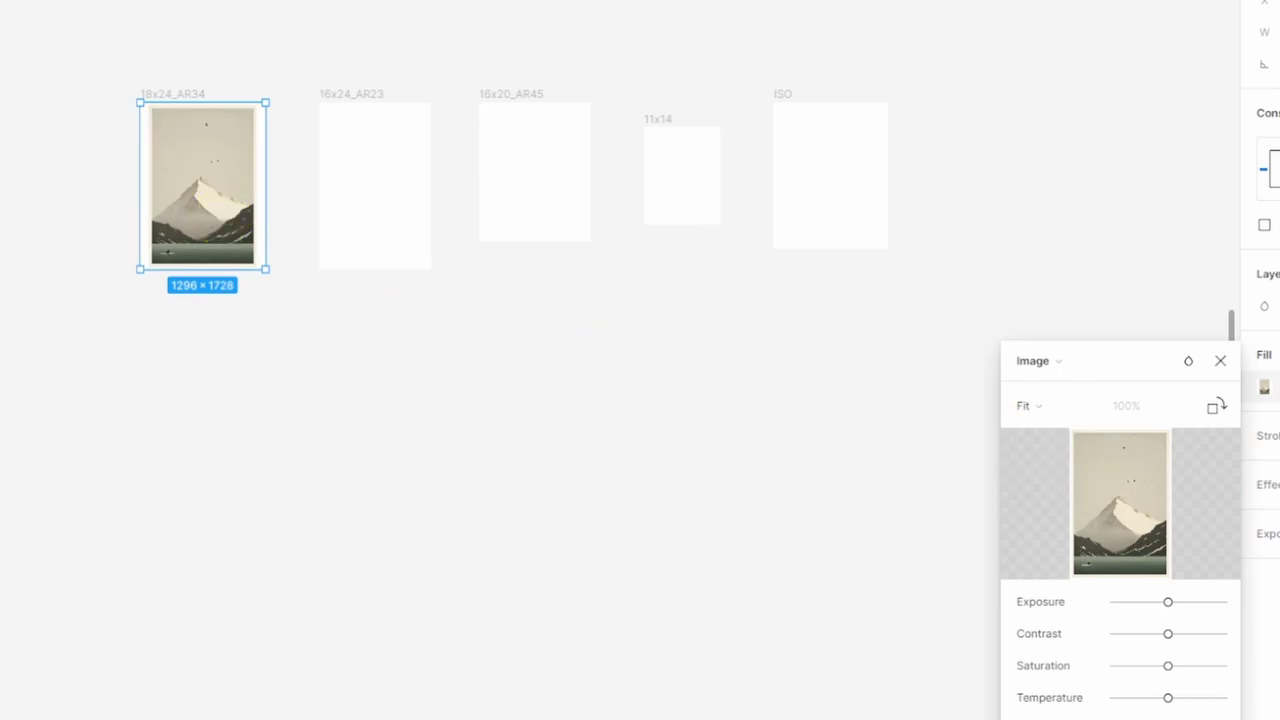
click(1024, 405)
click(1030, 429)
key(shift+2)
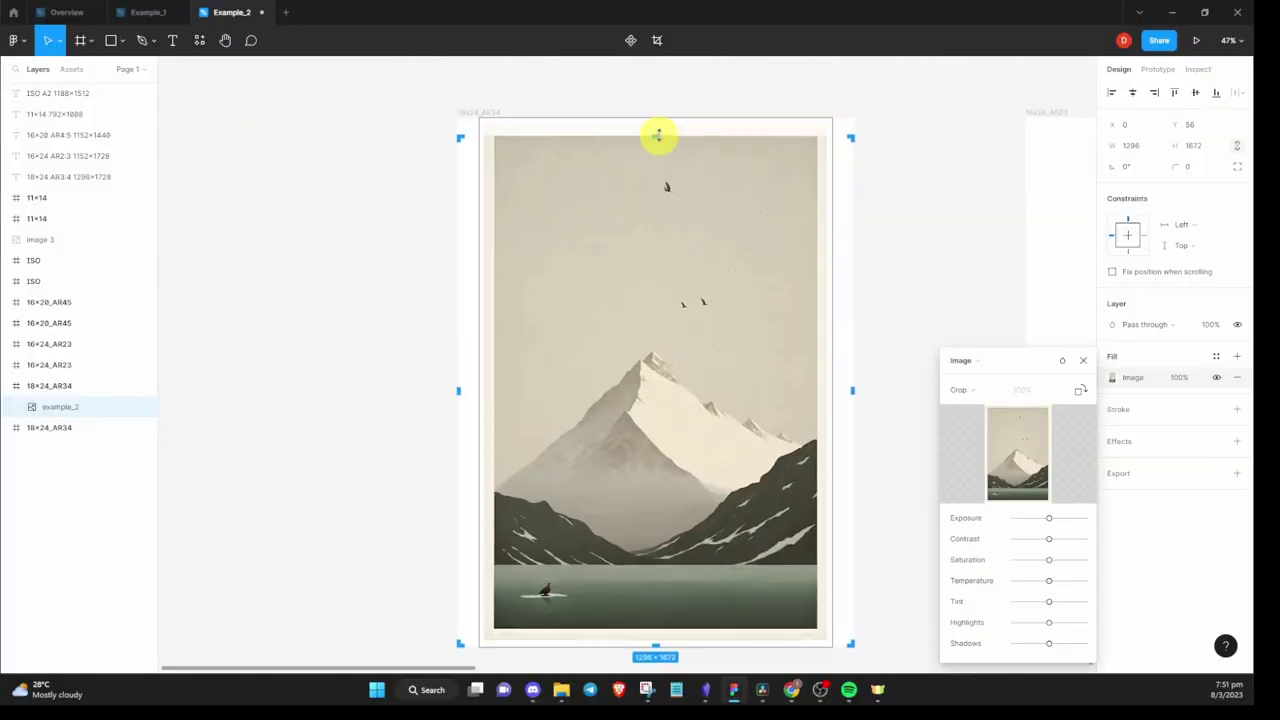
drag(456, 388, 477, 383)
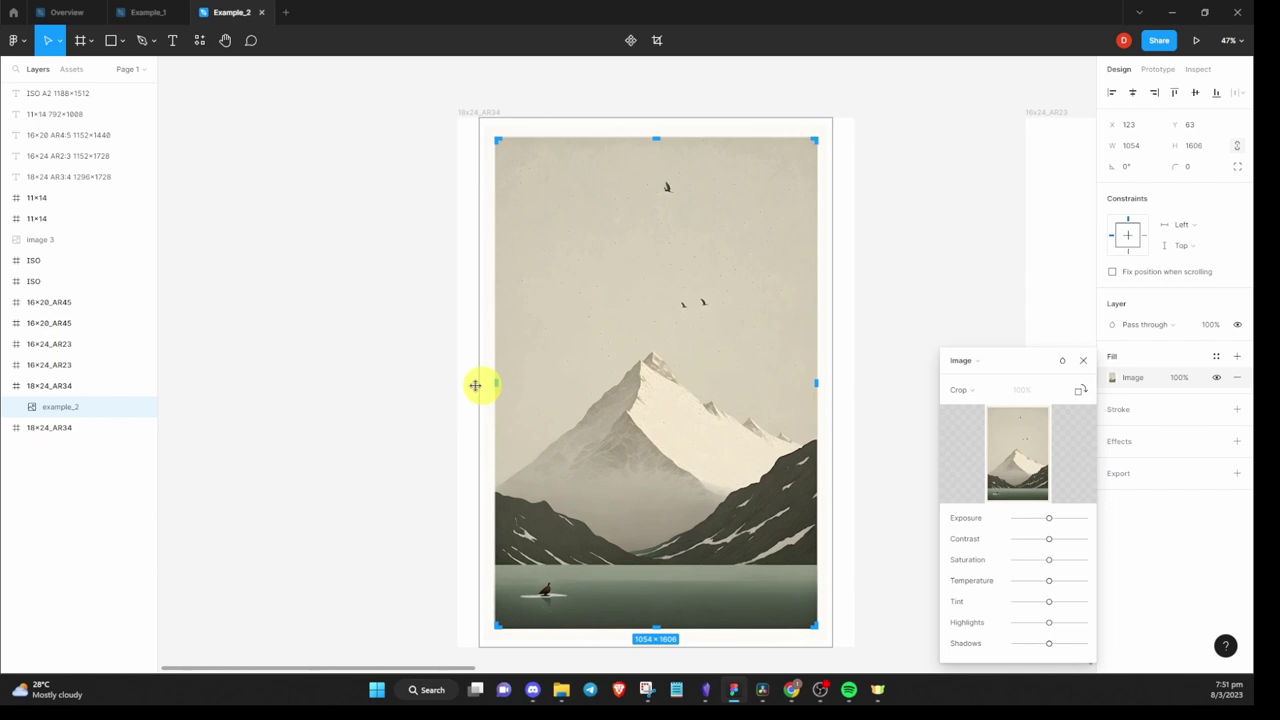
click(386, 183)
click(263, 30)
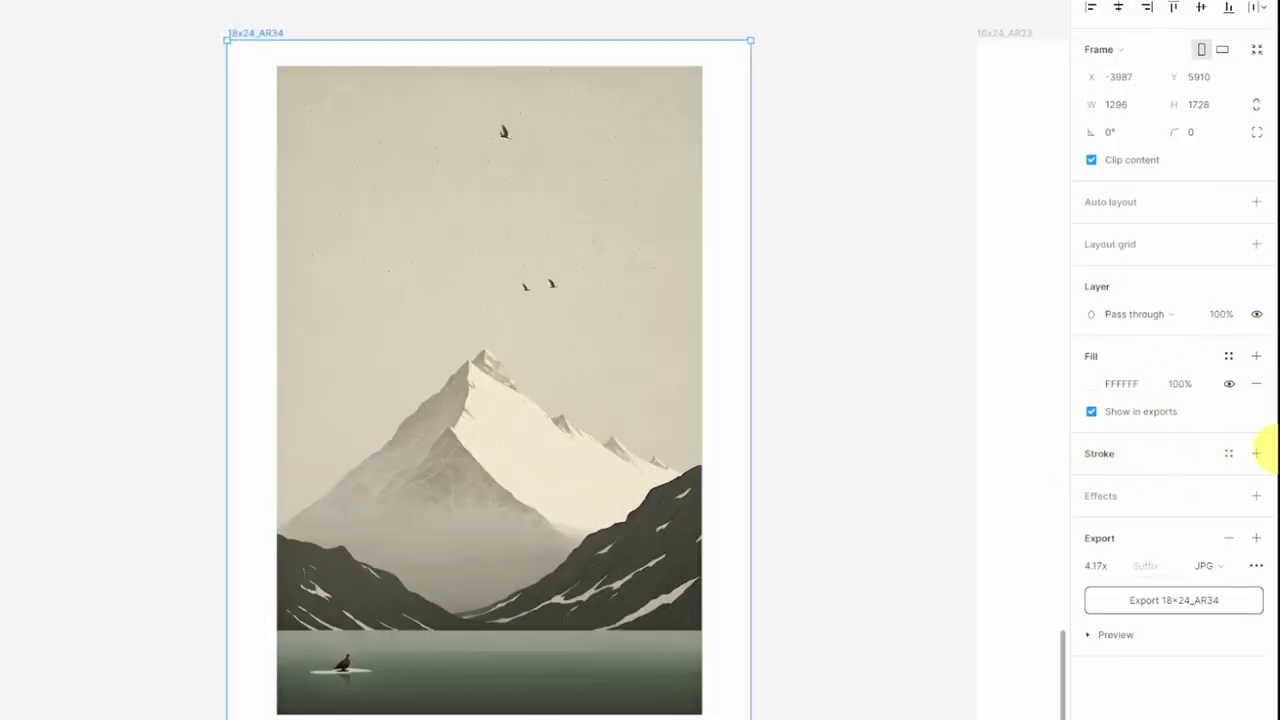
Add a 25-weight stroke to the frame, colour-sampled as beige D3C8B6 from the artwork
click(1257, 455)
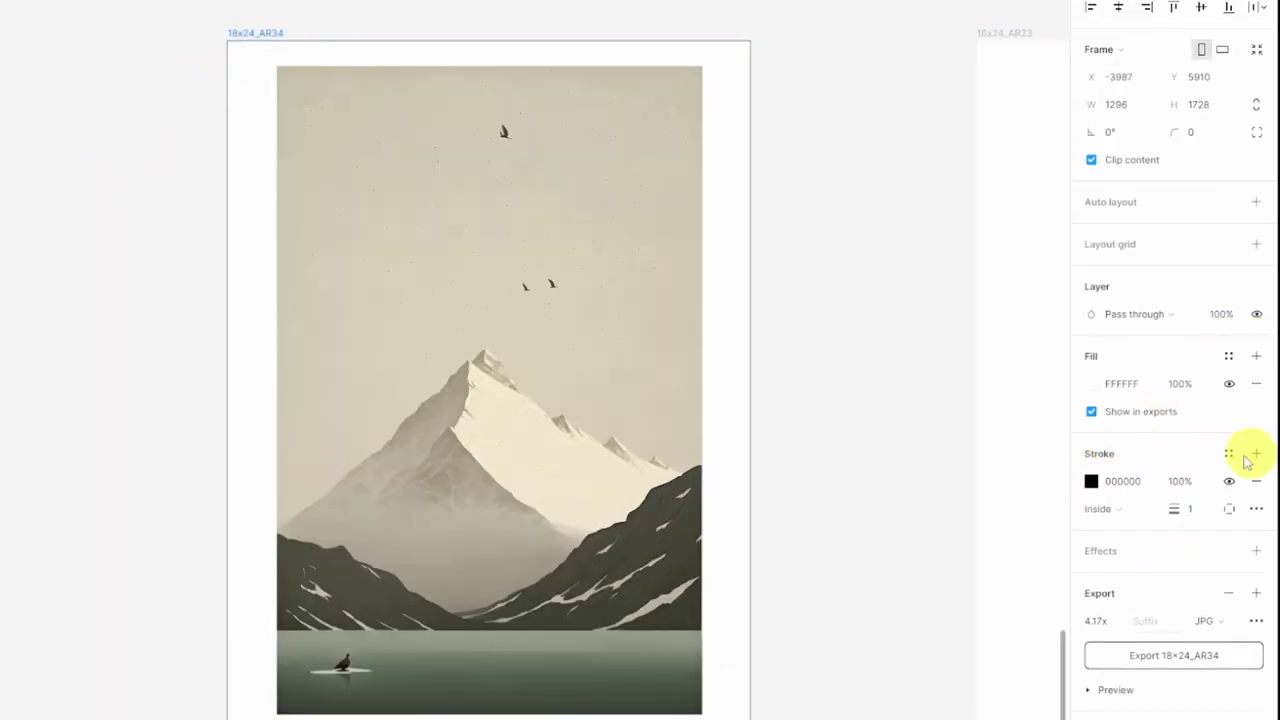
click(1195, 512)
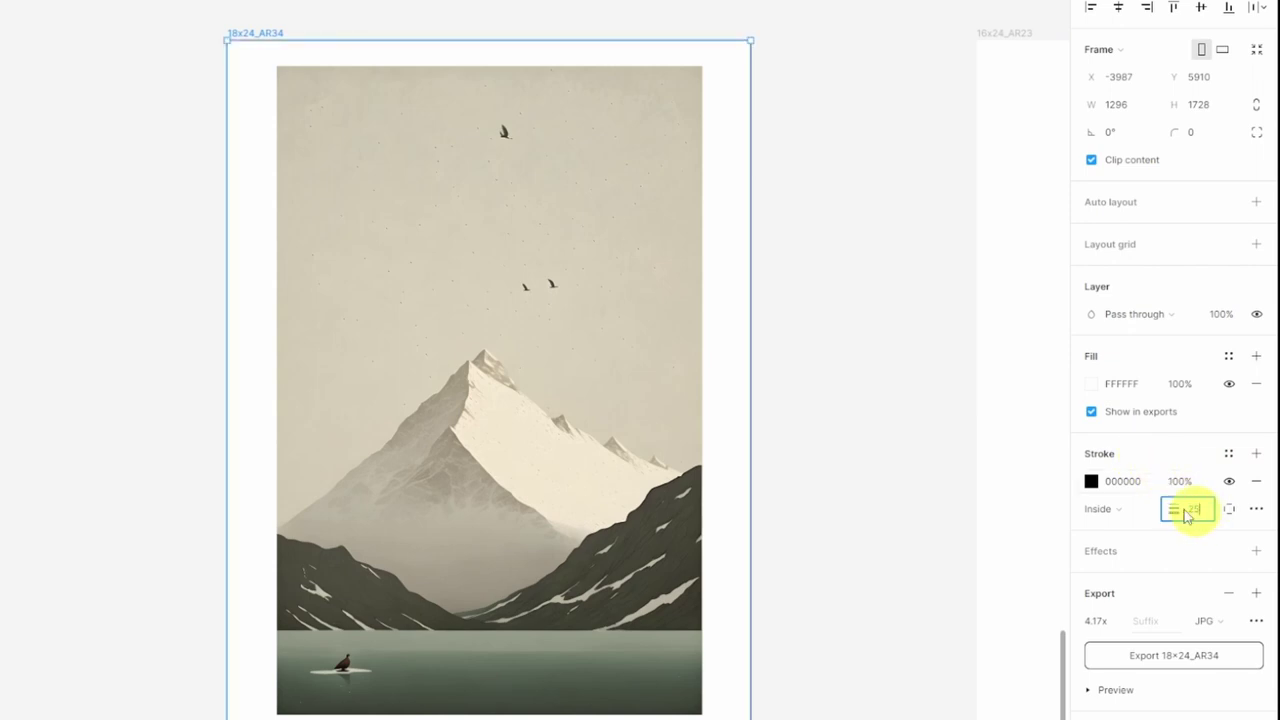
text(25)
key(Return)
click(1091, 482)
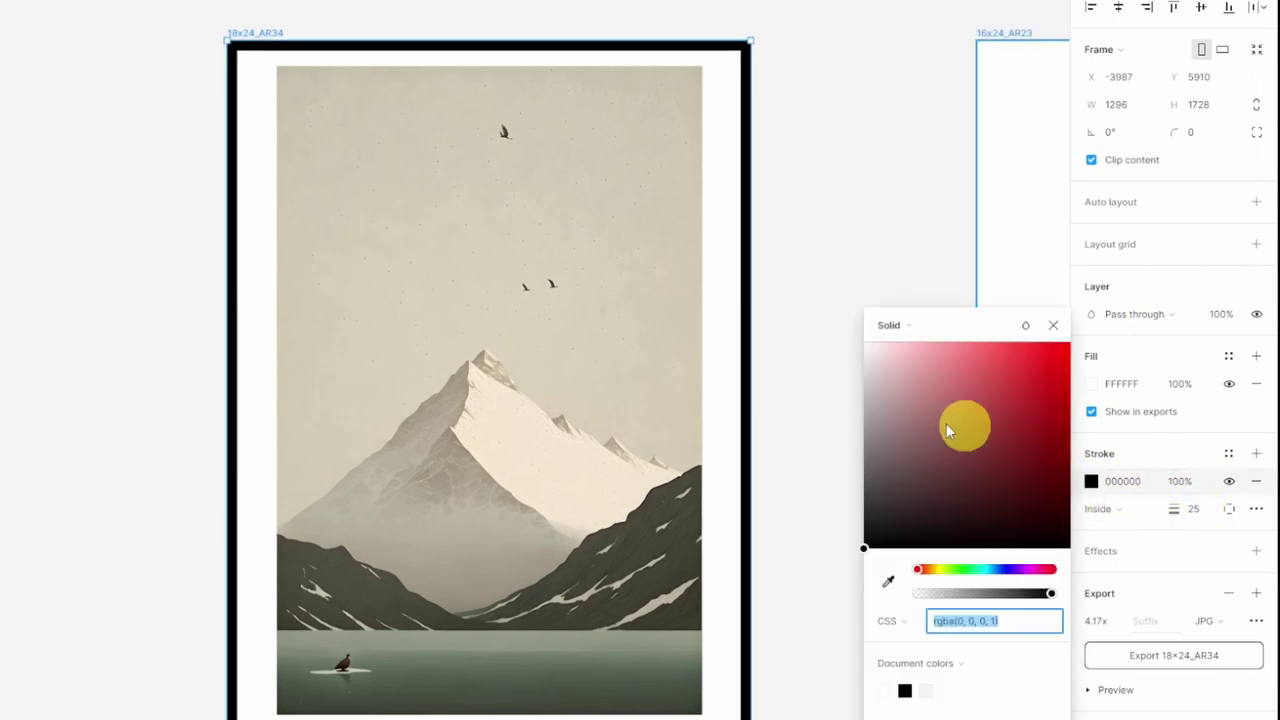
click(889, 583)
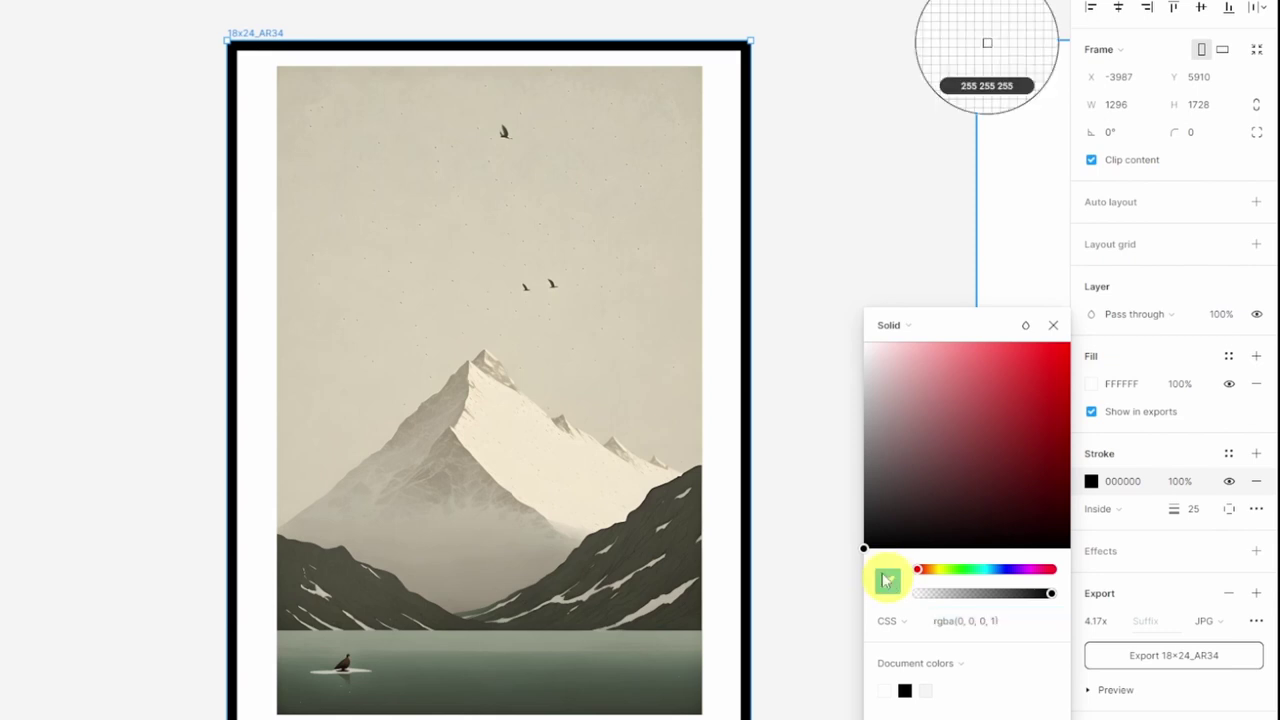
click(668, 307)
click(938, 267)
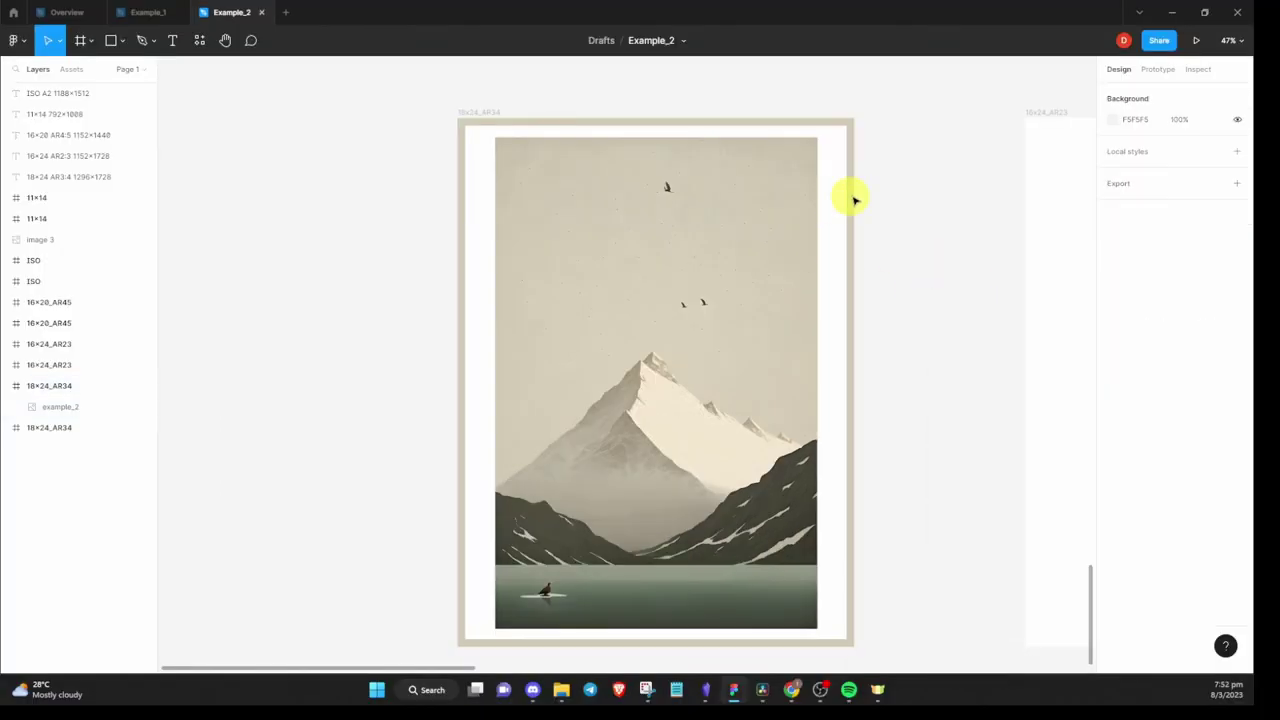
Recheck the border colour, then enlarge the example_2 image to fill the frame
click(820, 136)
key(Escape)
click(1112, 452)
click(894, 260)
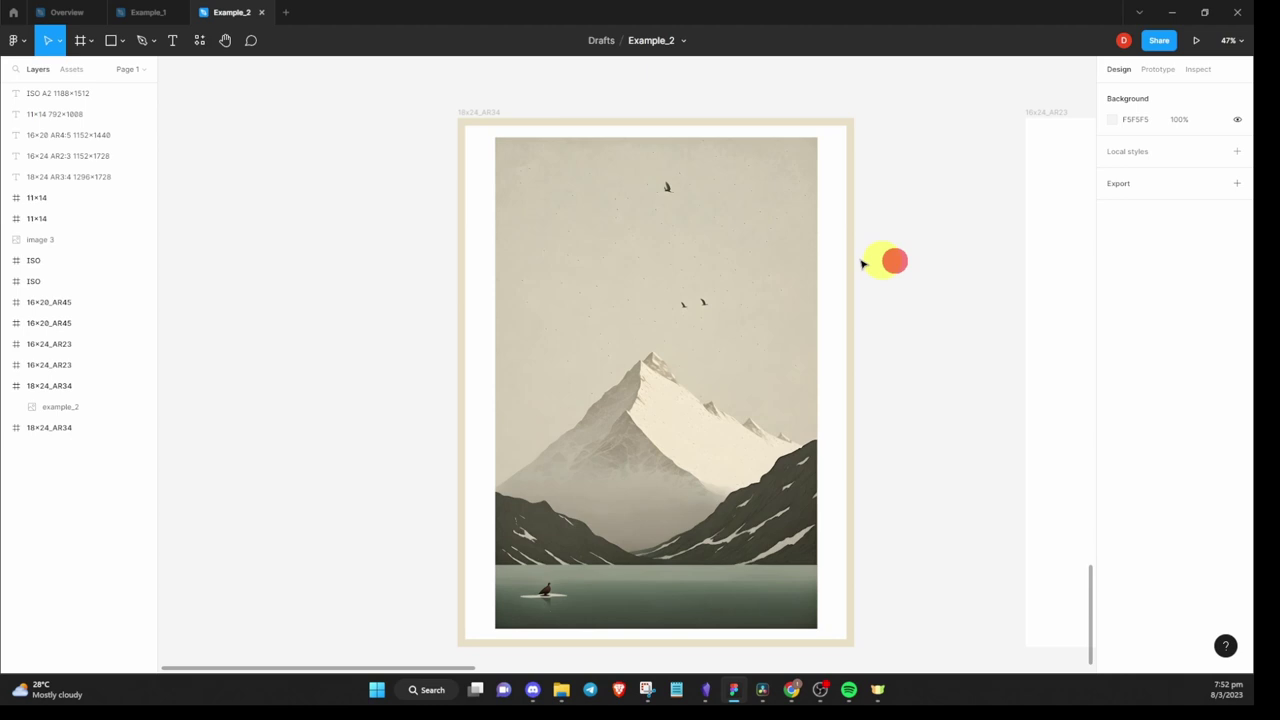
click(817, 138)
drag(817, 138, 851, 117)
drag(491, 626, 465, 640)
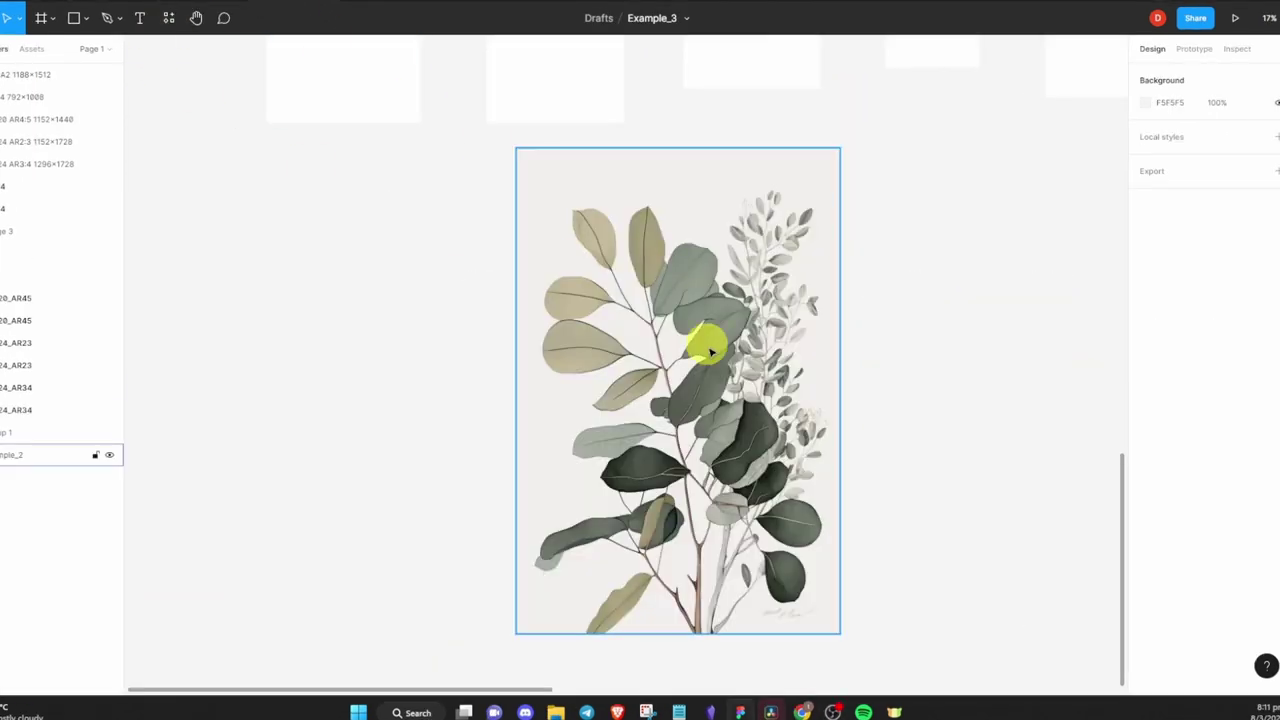
Zoom around the eucalyptus artwork in Example_3, then switch to the Photopea window in Chrome
scroll(720, 385, up, 5)
scroll(760, 425, down, 3)
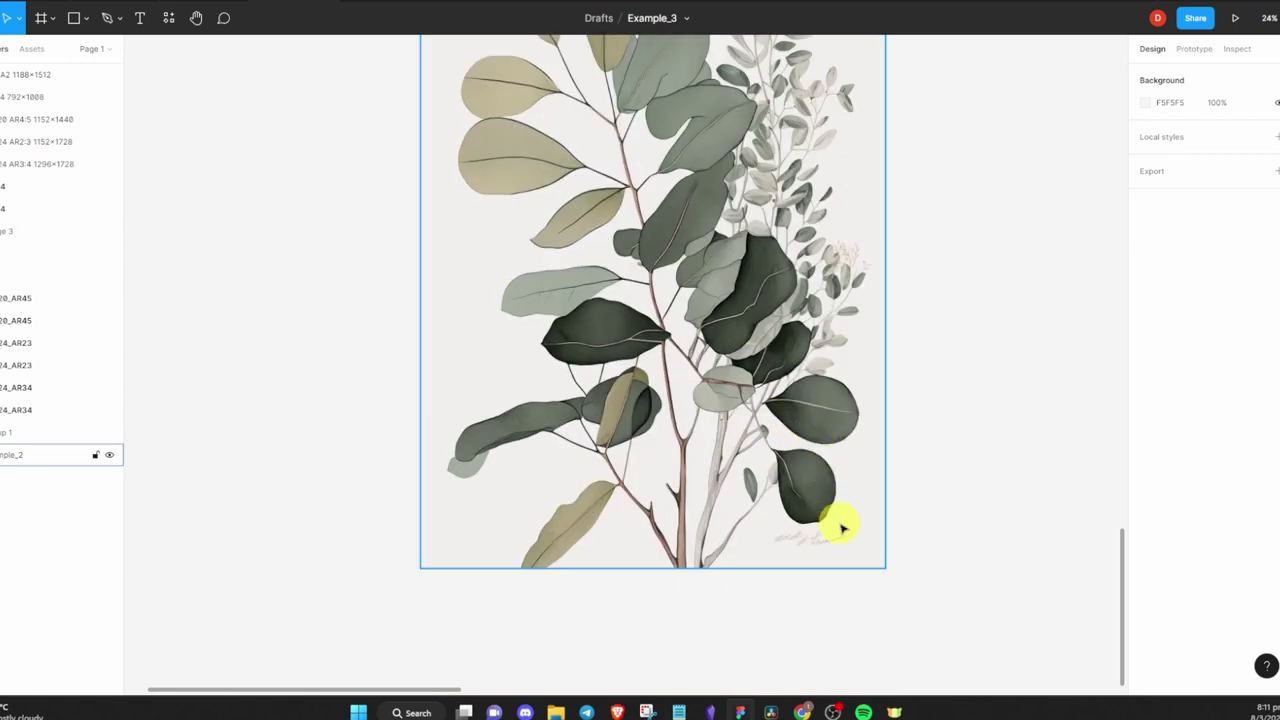
scroll(733, 500, up, 4)
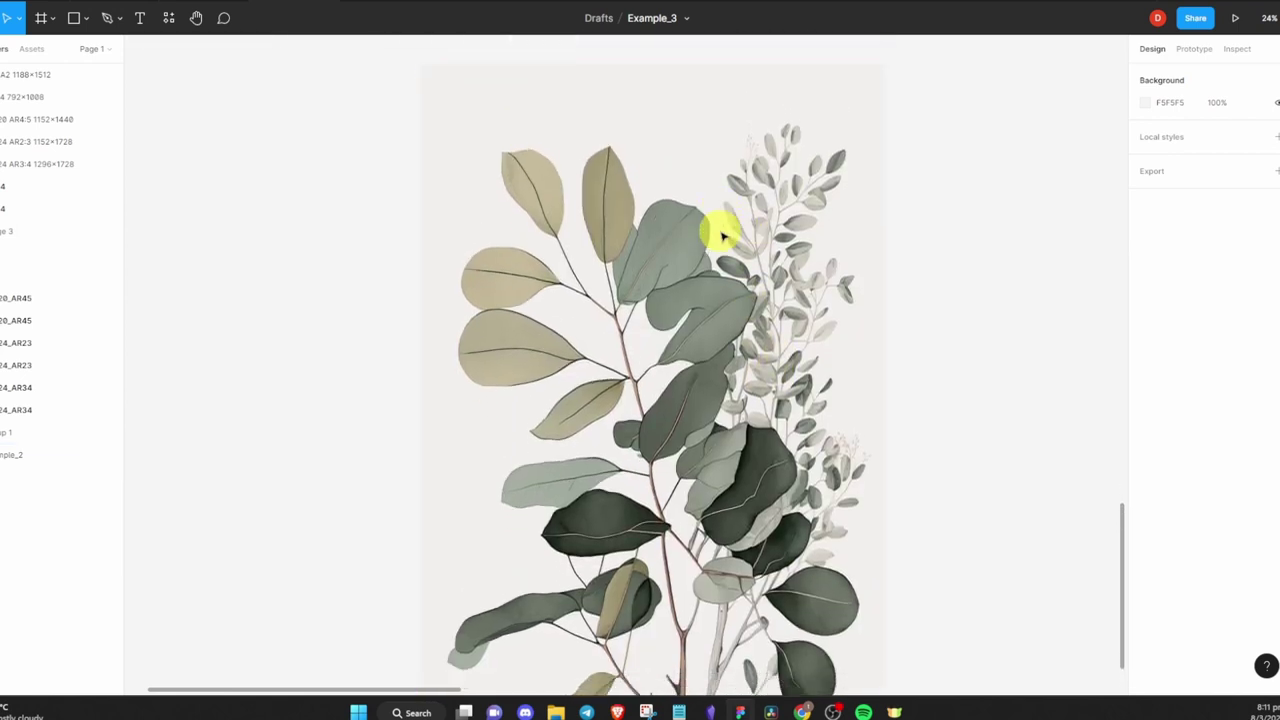
scroll(737, 245, down, 3)
scroll(722, 240, up, 1)
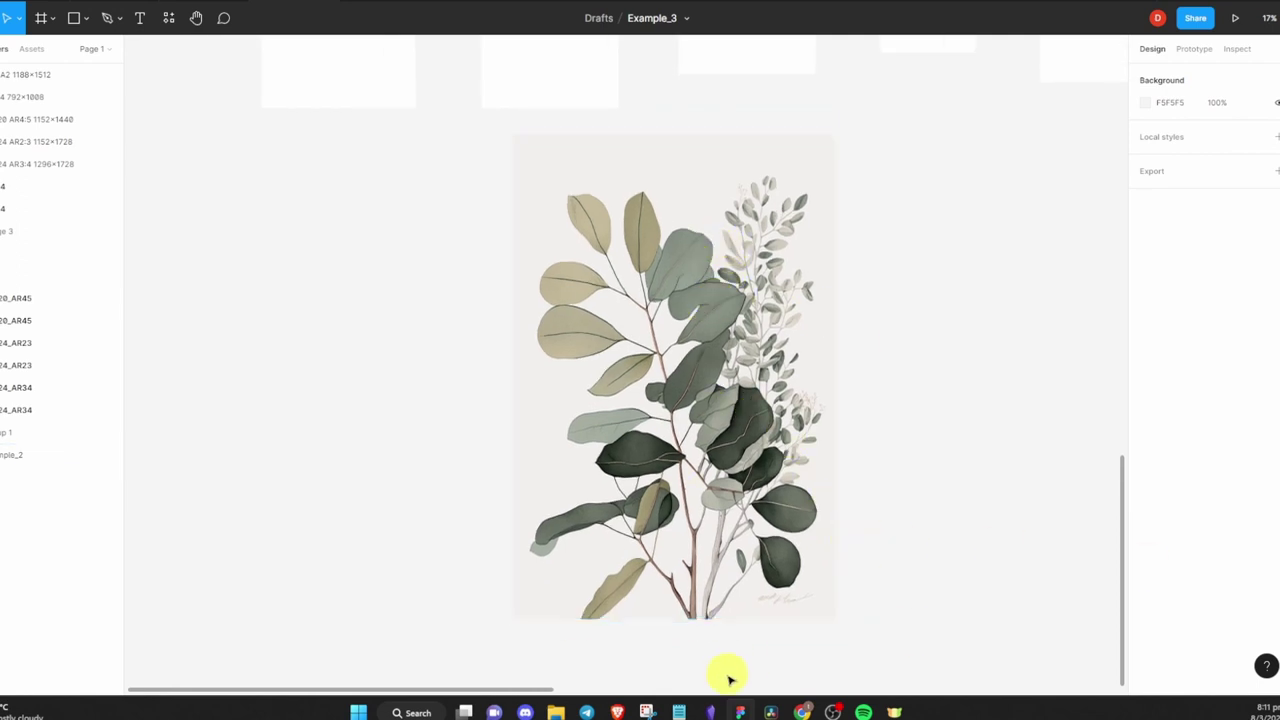
mouse_move(802, 713)
click(853, 649)
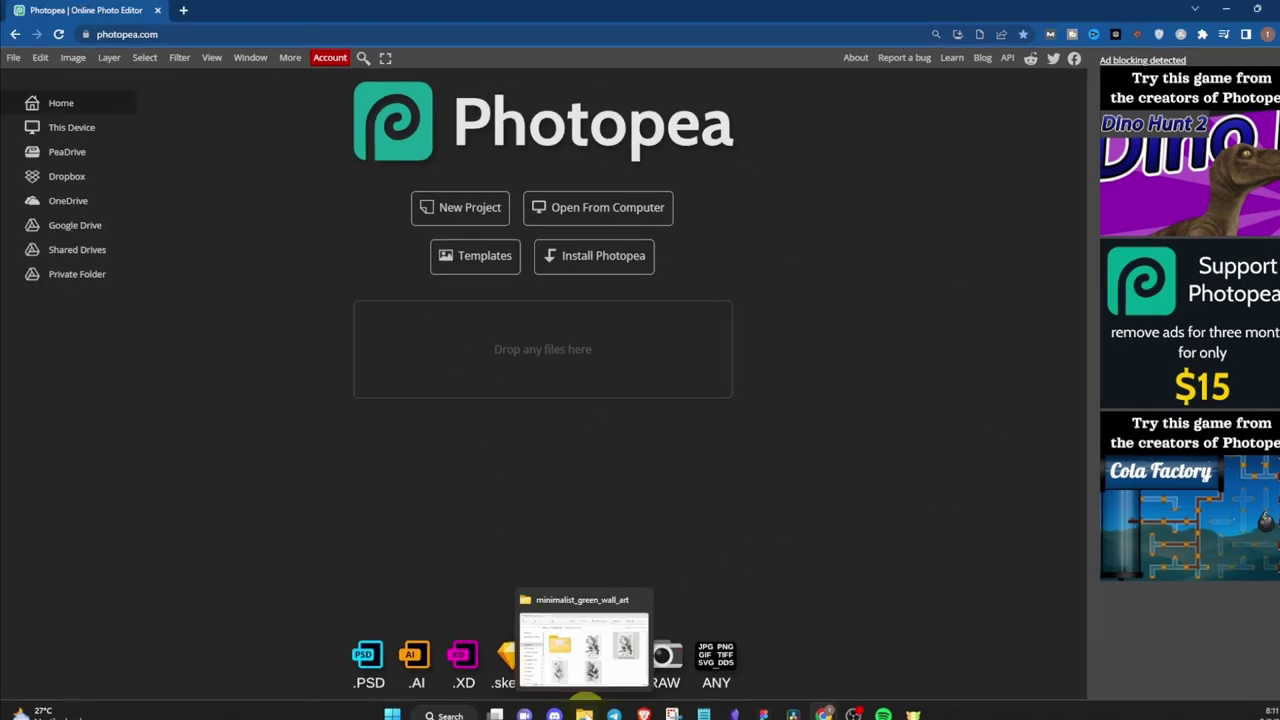
Load example_3_unedited.psd into Photopea and start a Magic Wand selection on the pale background
click(585, 645)
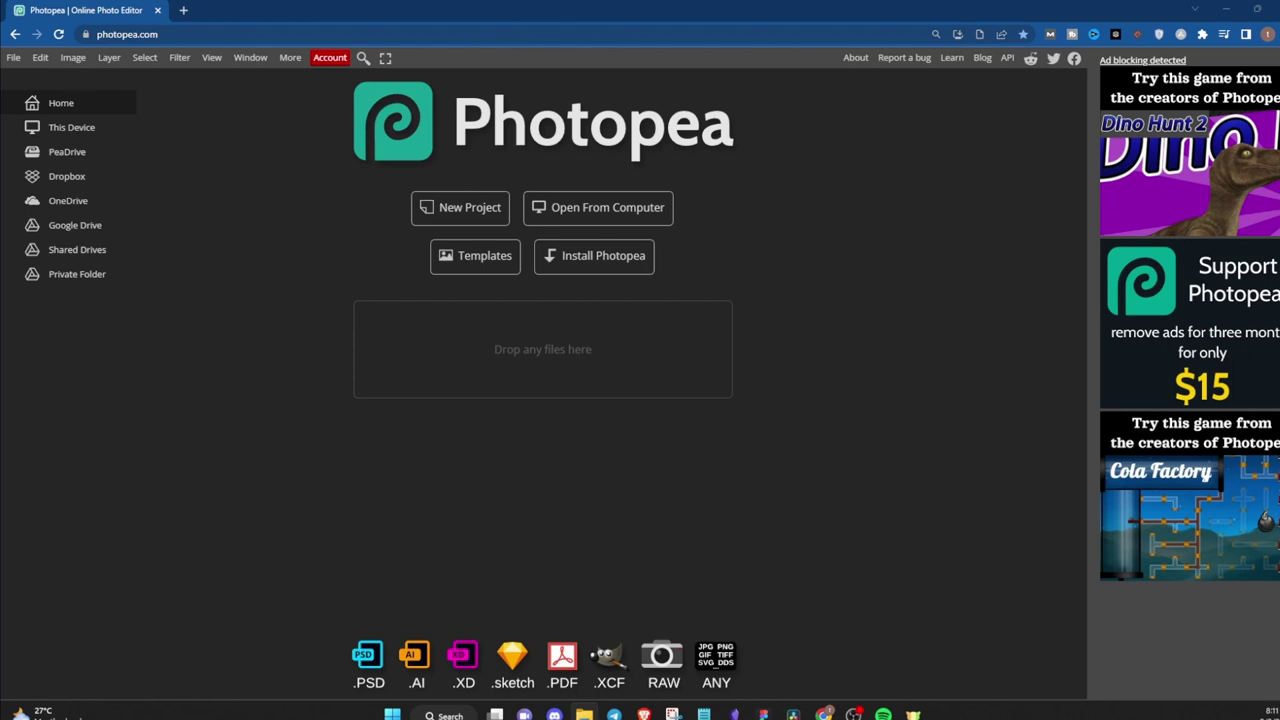
drag(1080, 395, 535, 350)
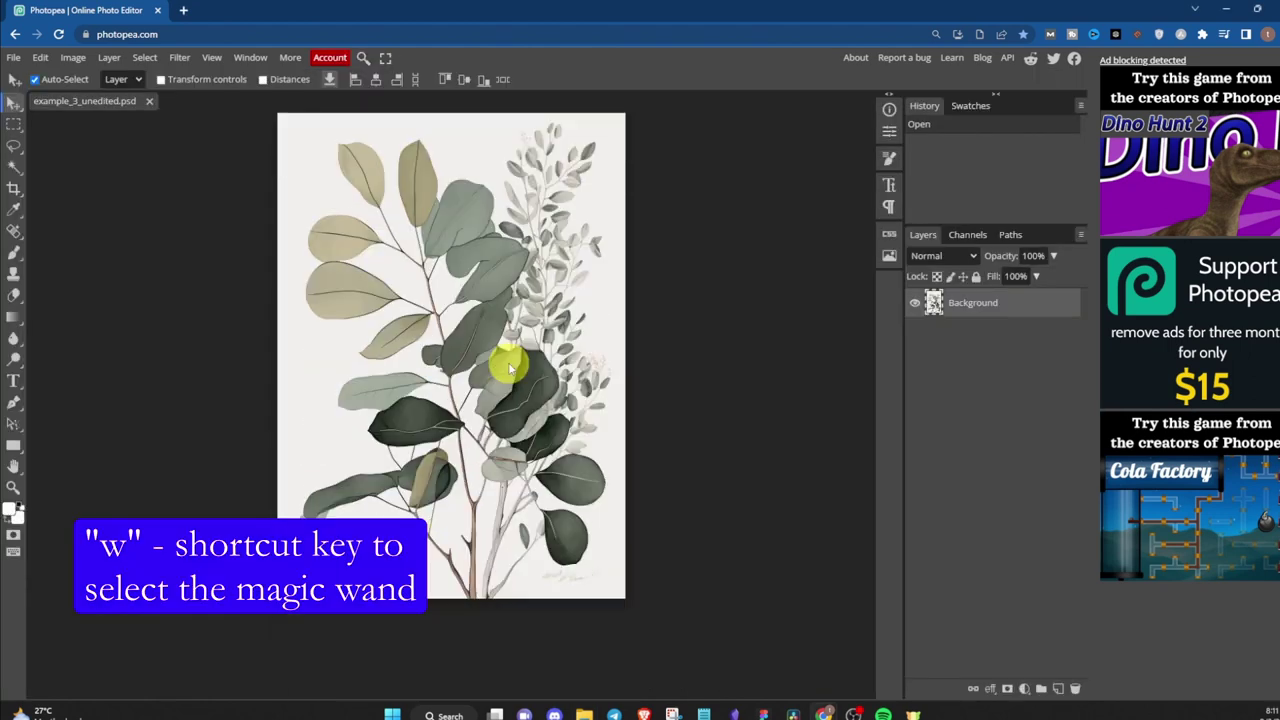
key(w)
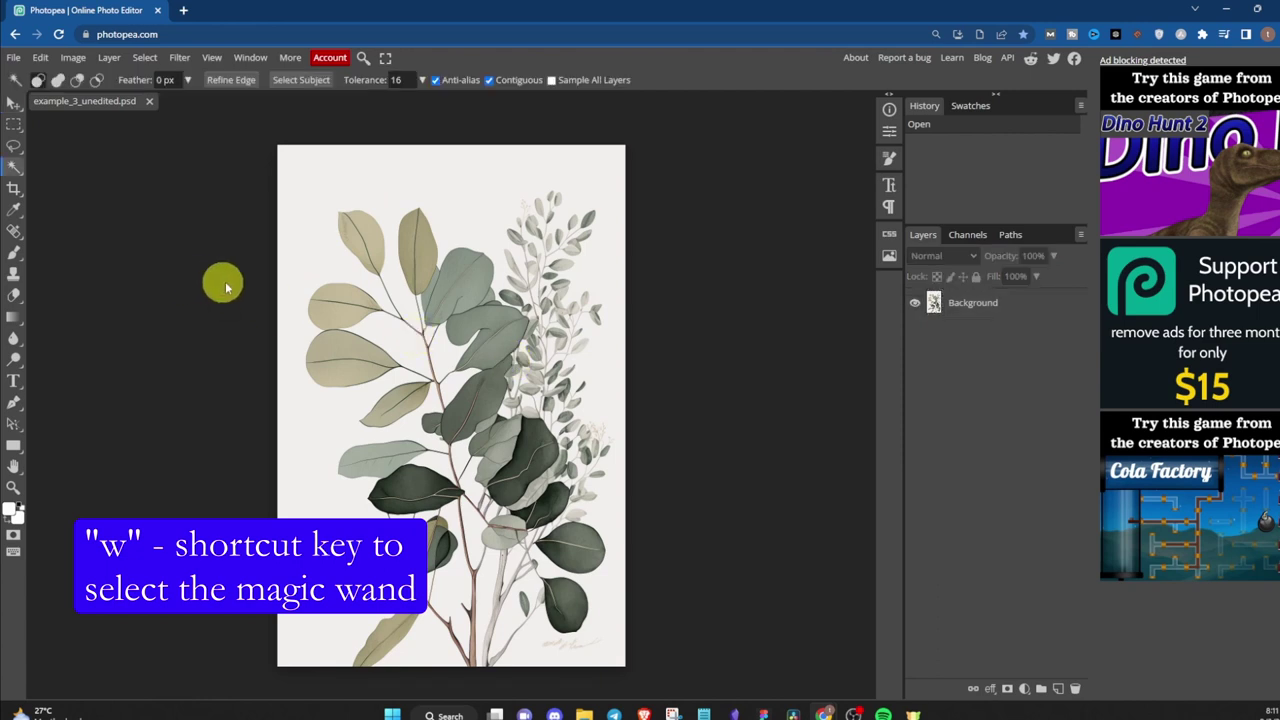
click(312, 270)
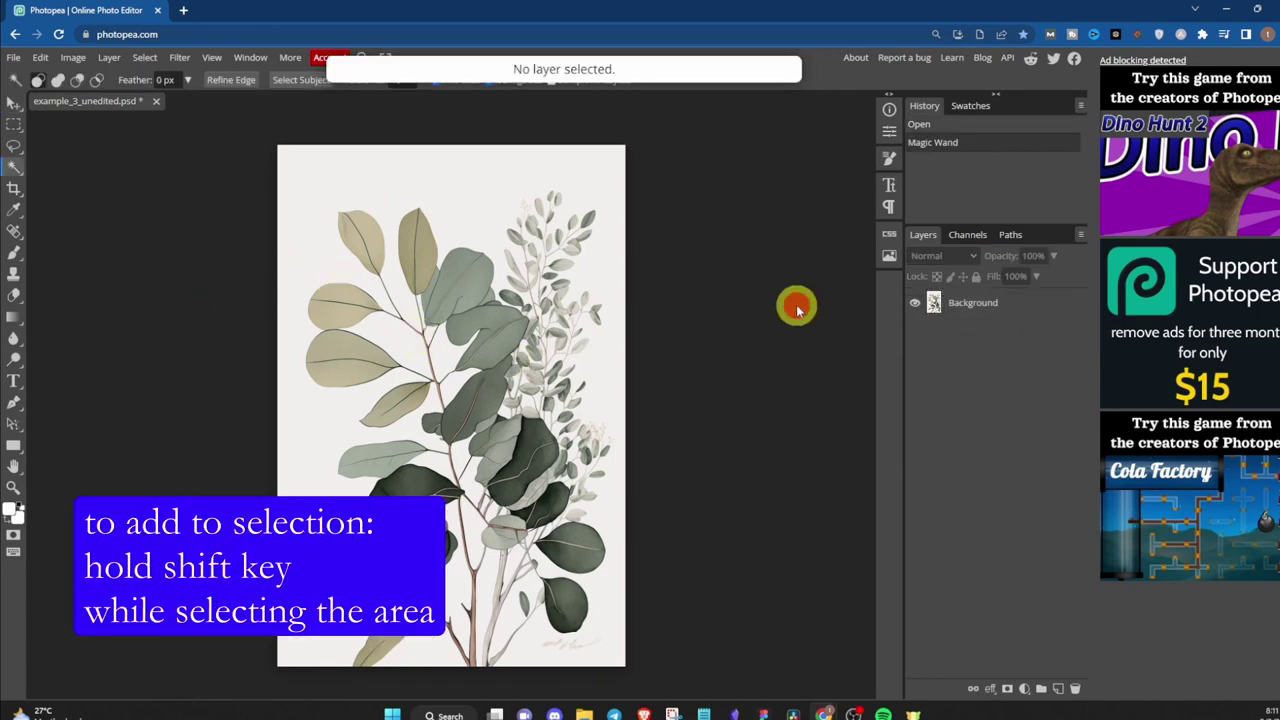
Extend the selection to the background around the leaves, the gaps between them and the stem area
click(984, 303)
shift+click(470, 216)
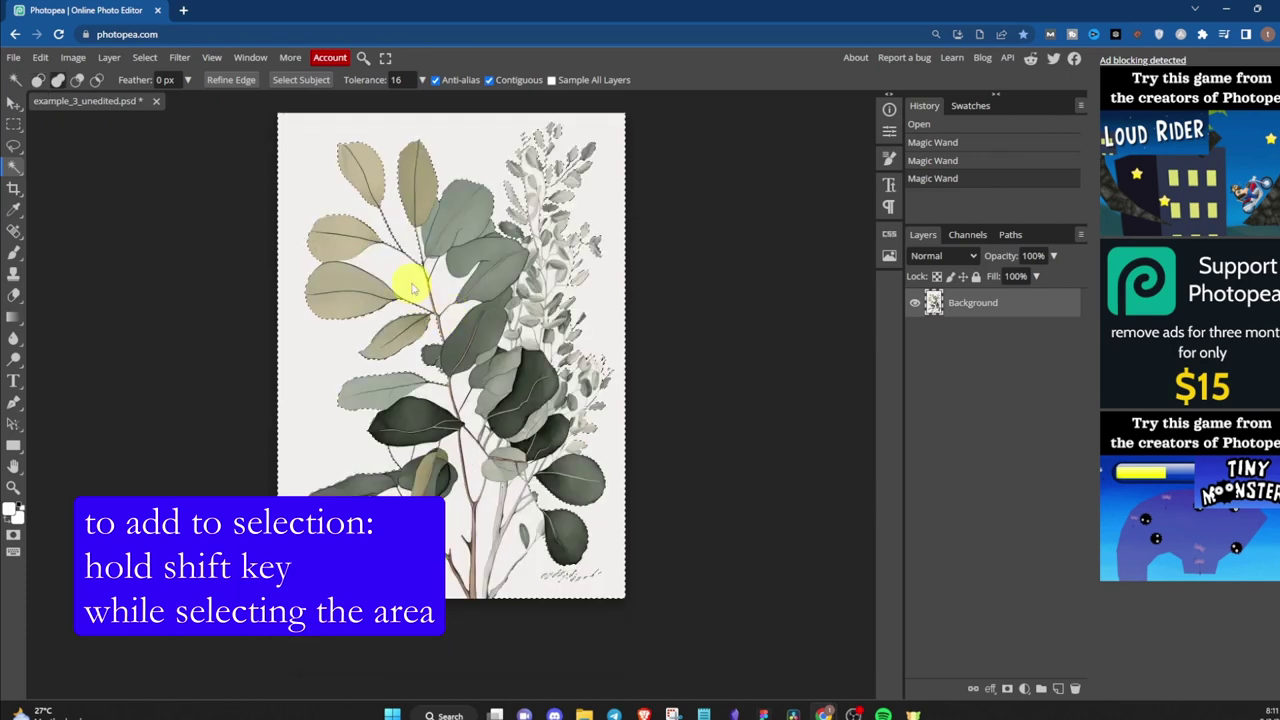
shift+click(410, 257)
shift+click(440, 290)
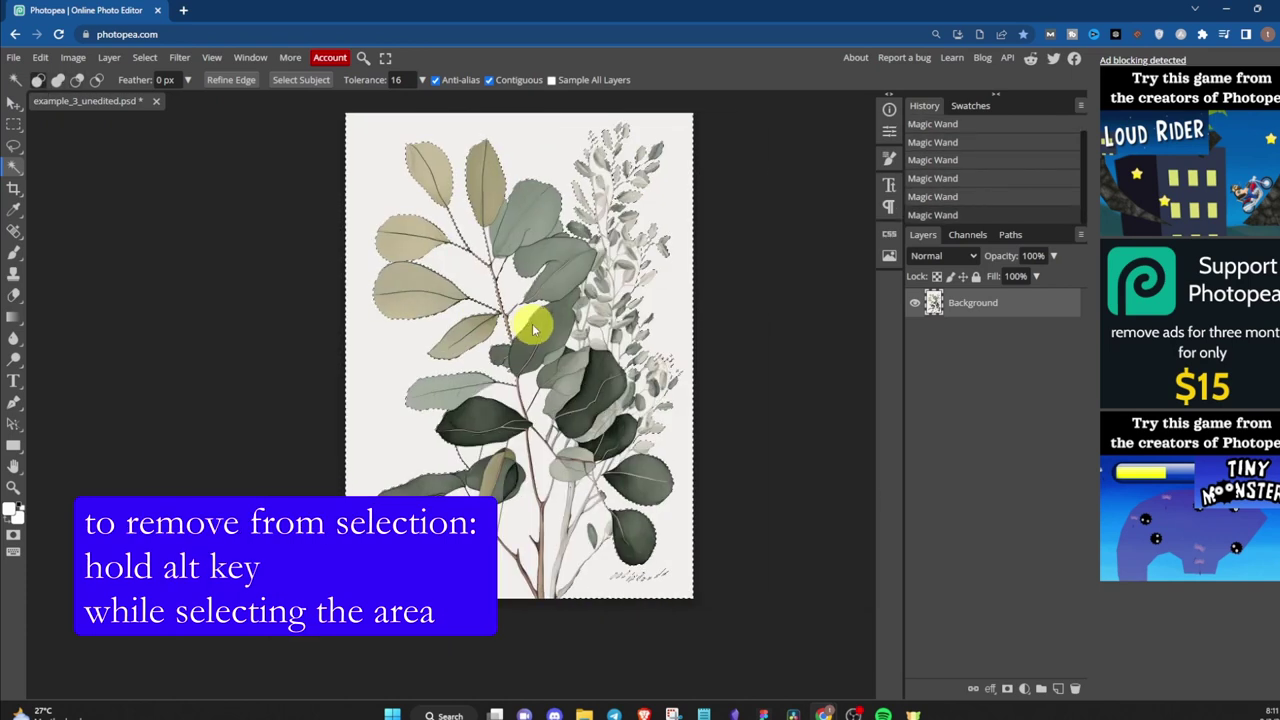
scroll(511, 352, up, 8)
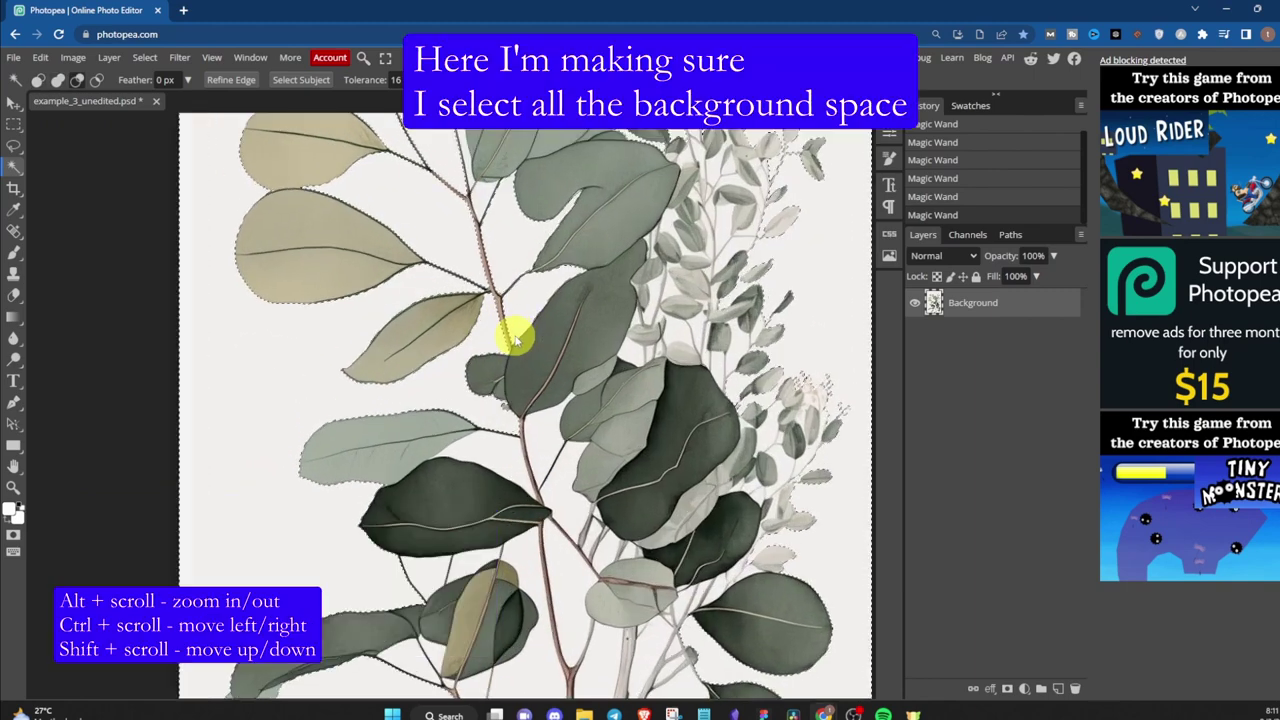
scroll(467, 367, down, 3)
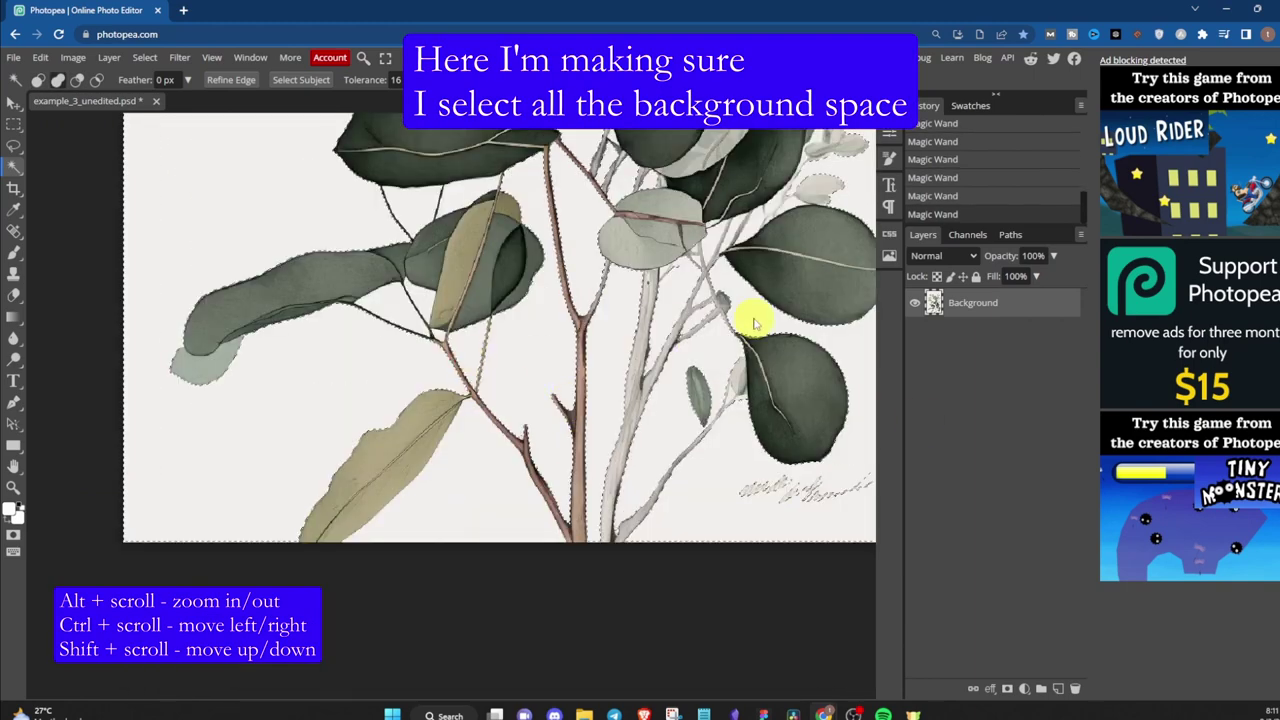
scroll(754, 322, down, 5)
scroll(766, 251, up, 8)
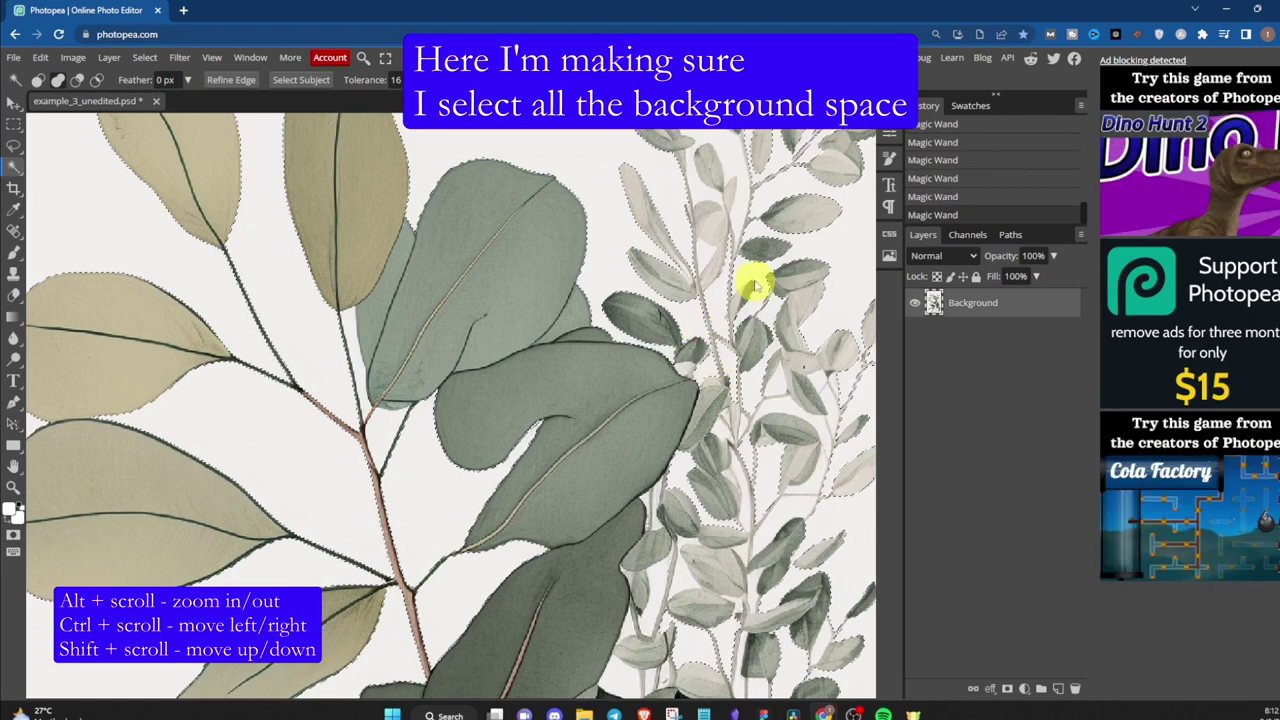
scroll(684, 372, down, 3)
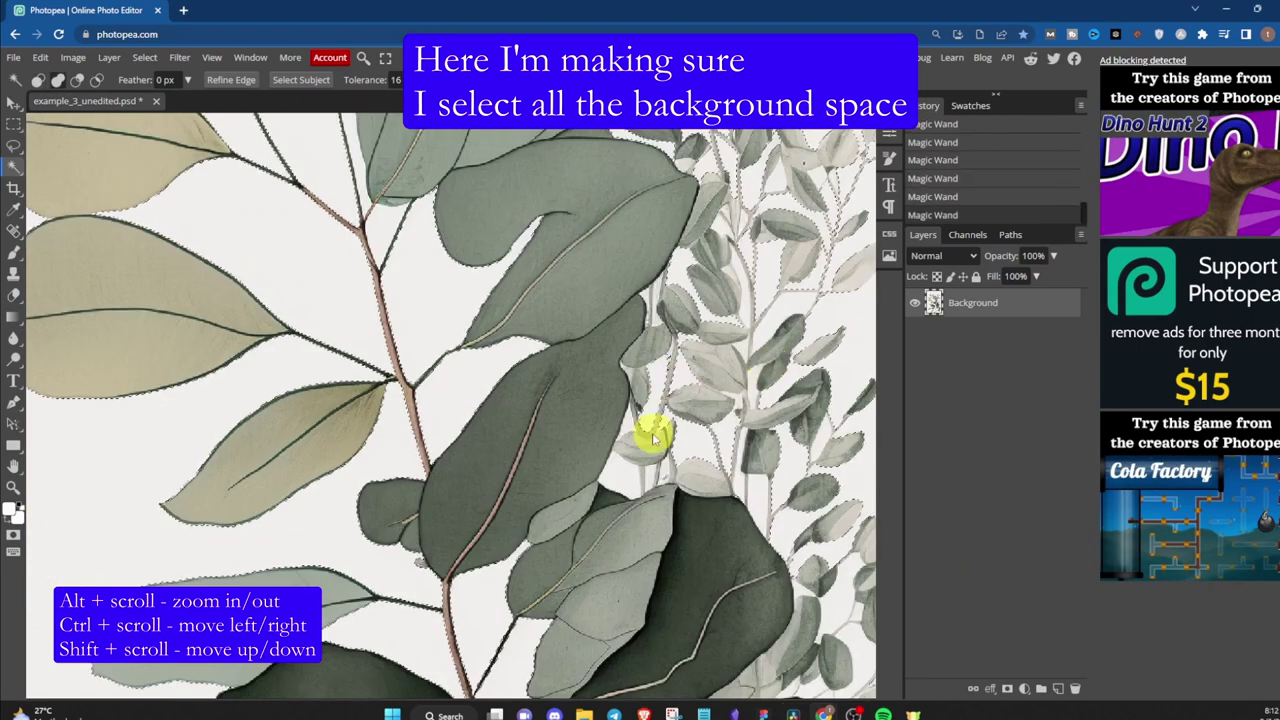
scroll(665, 435, down, 4)
scroll(800, 371, down, 4)
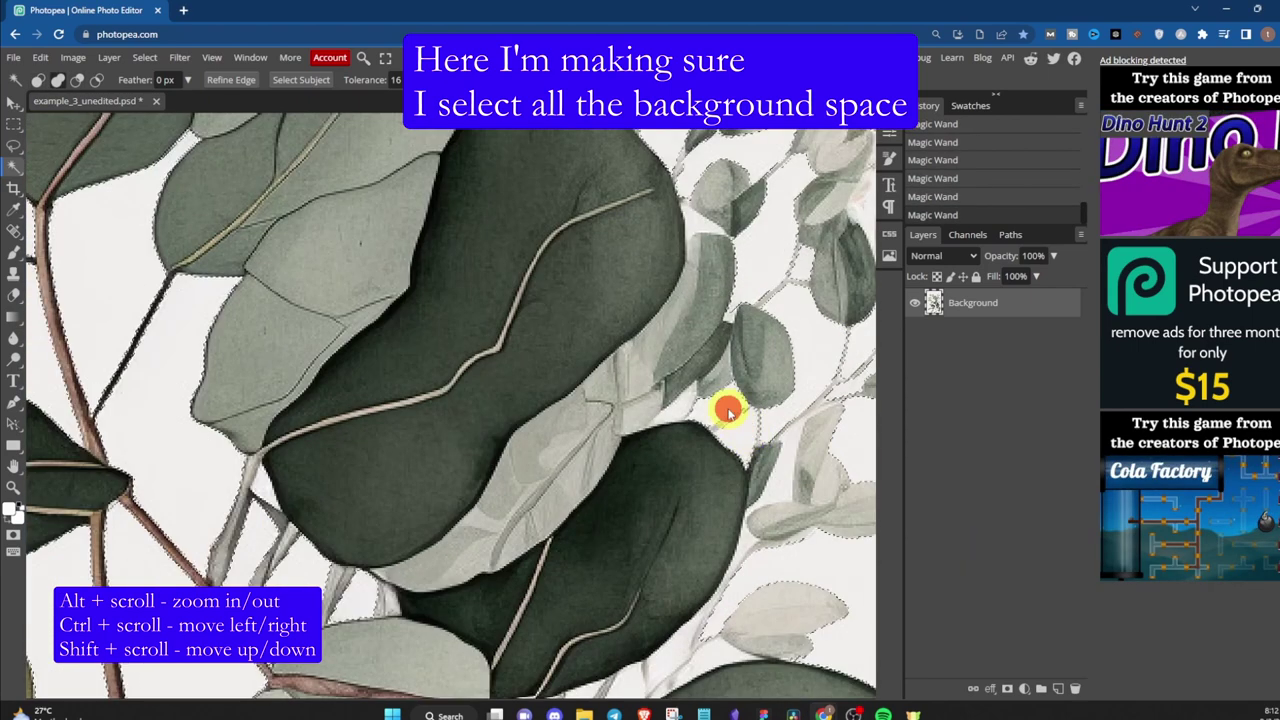
scroll(676, 378, down, 10)
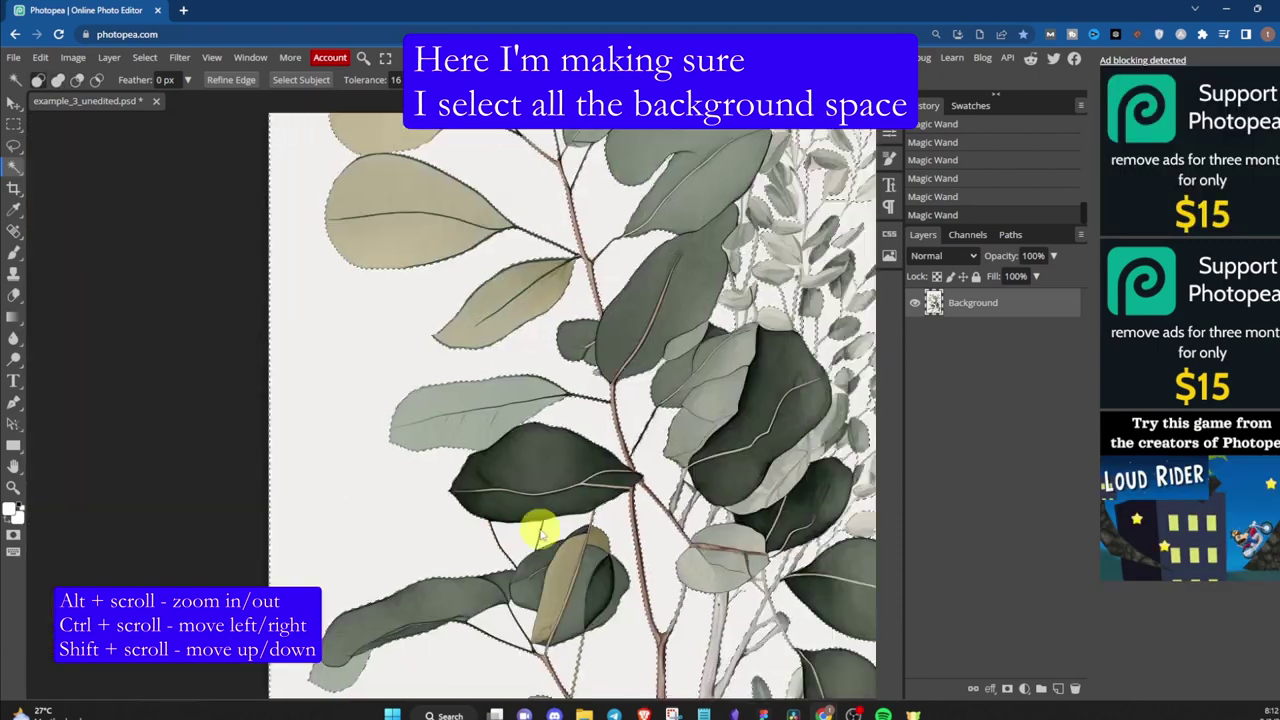
scroll(587, 517, down, 10)
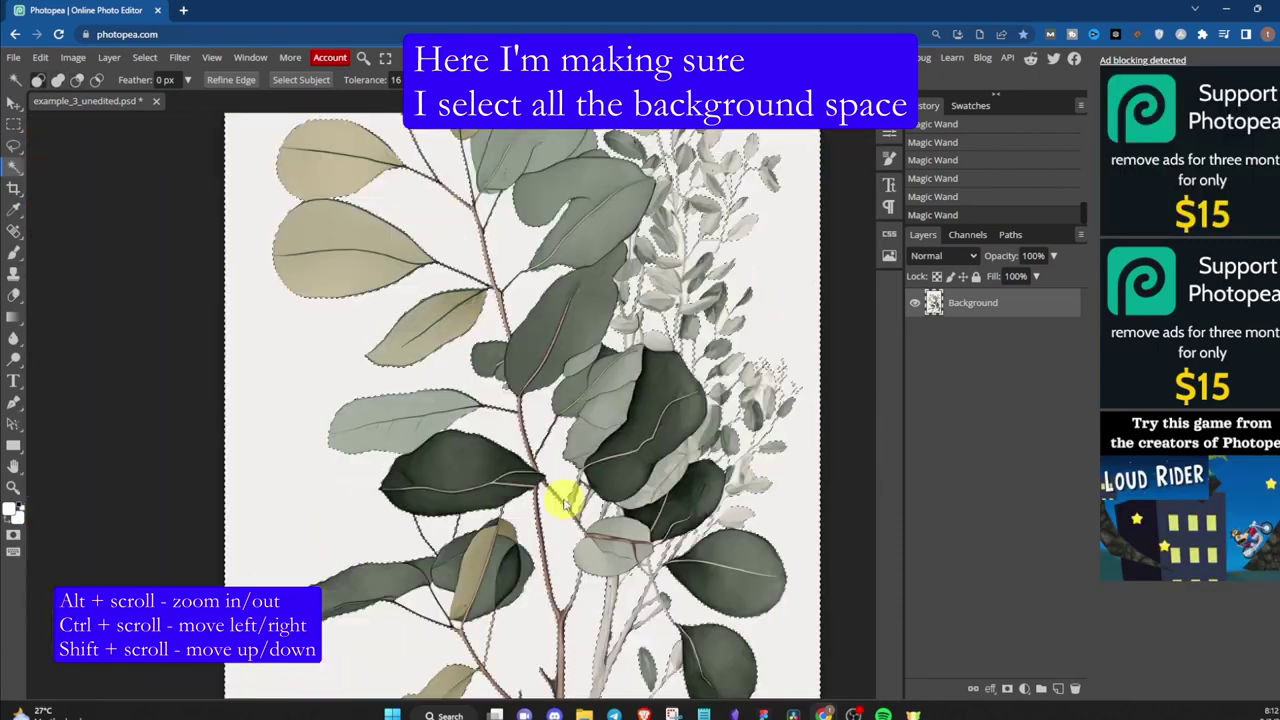
Paint over the selected background with the Brush Tool using the sampled background colour
click(15, 253)
click(126, 262)
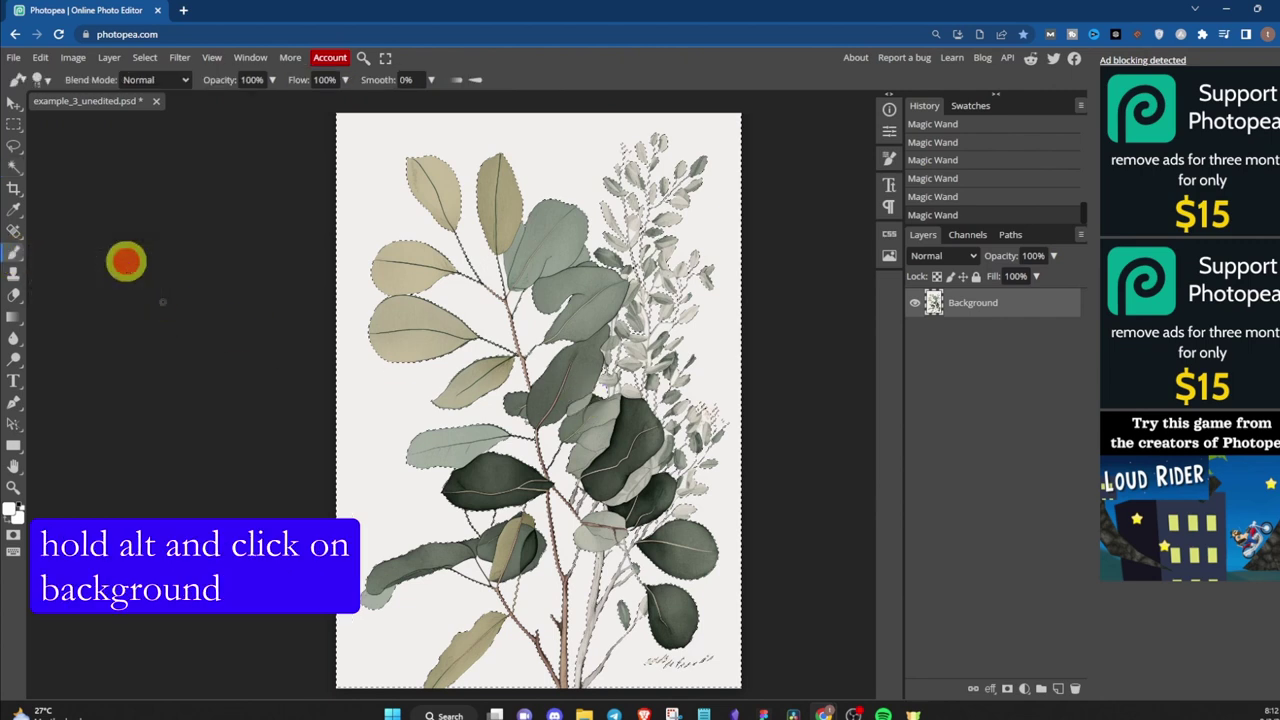
alt+click(399, 396)
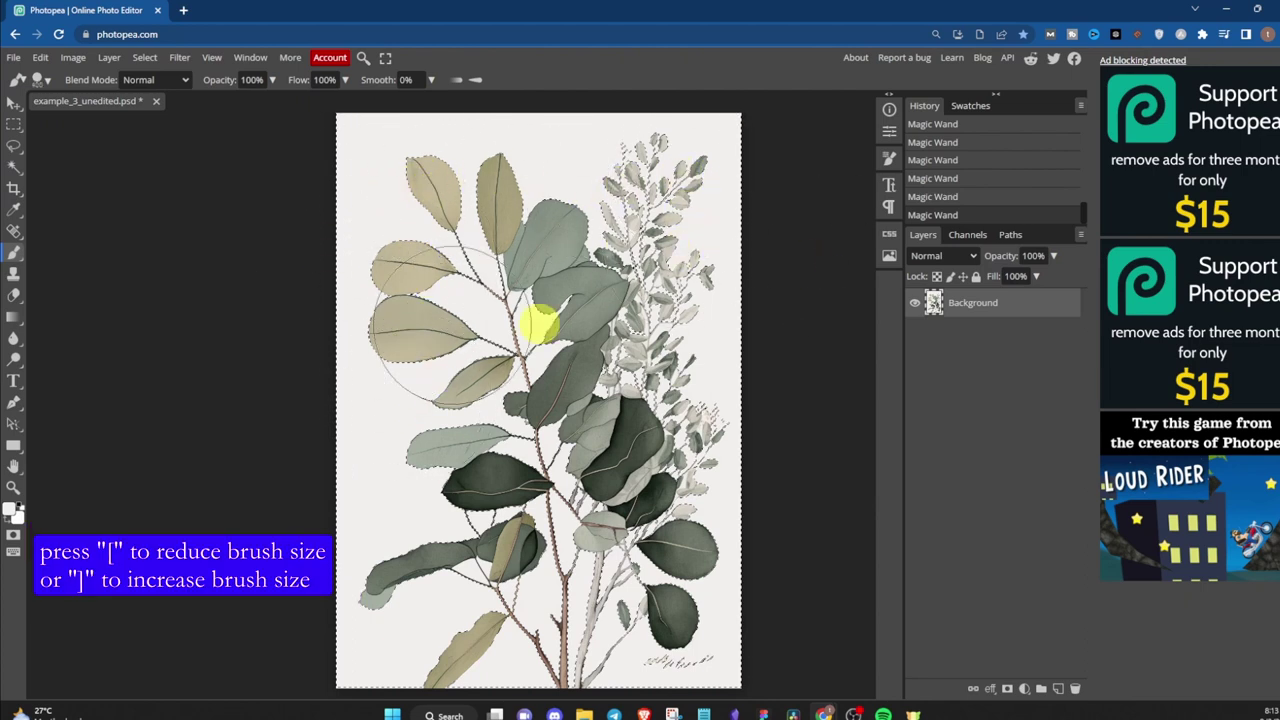
mouse_move(623, 543)
mouse_down()
mouse_move(670, 522)
mouse_move(625, 500)
mouse_up()
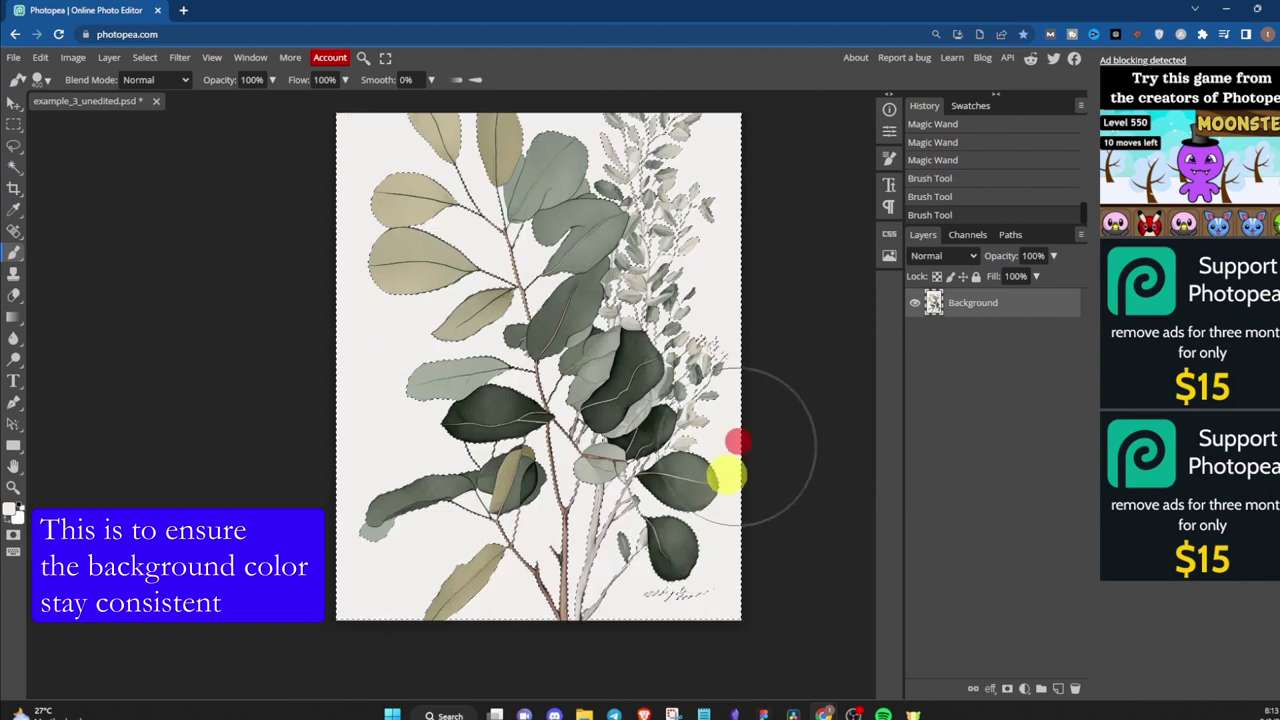
Deselect with Ctrl+D and brush out the remaining background spot near the lower right
key(ctrl+d)
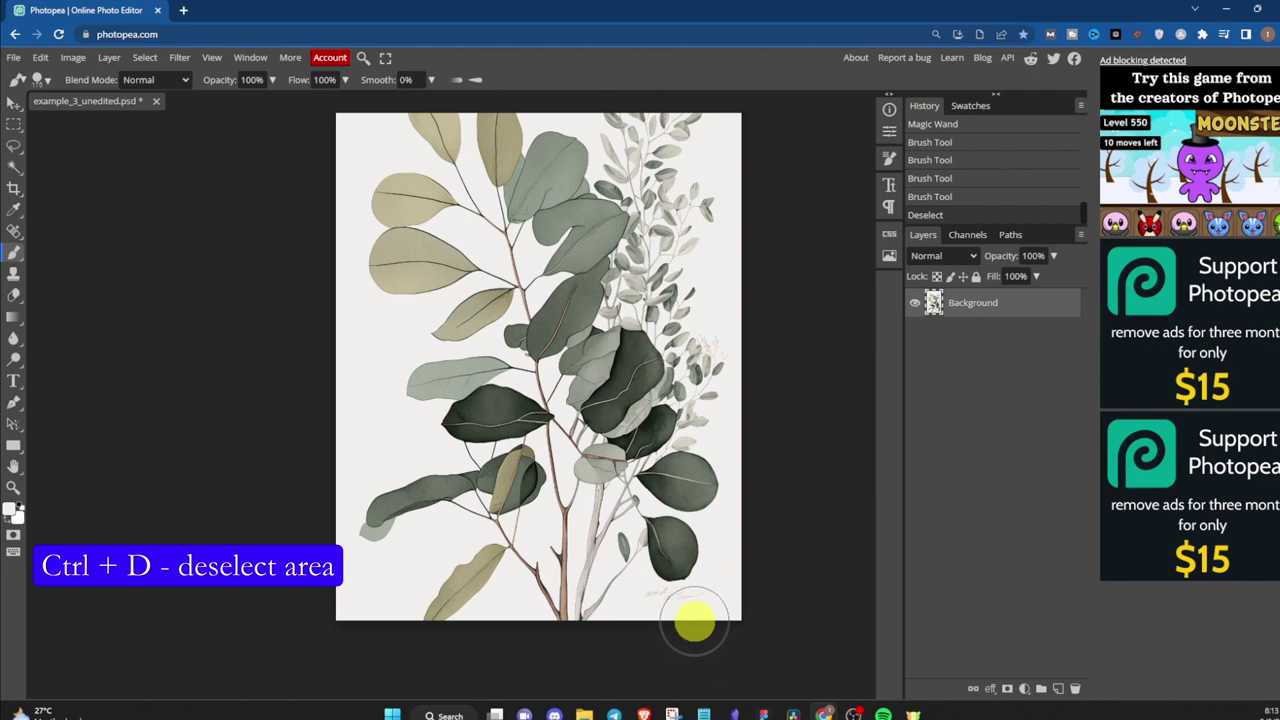
click(661, 626)
scroll(668, 634, up, 5)
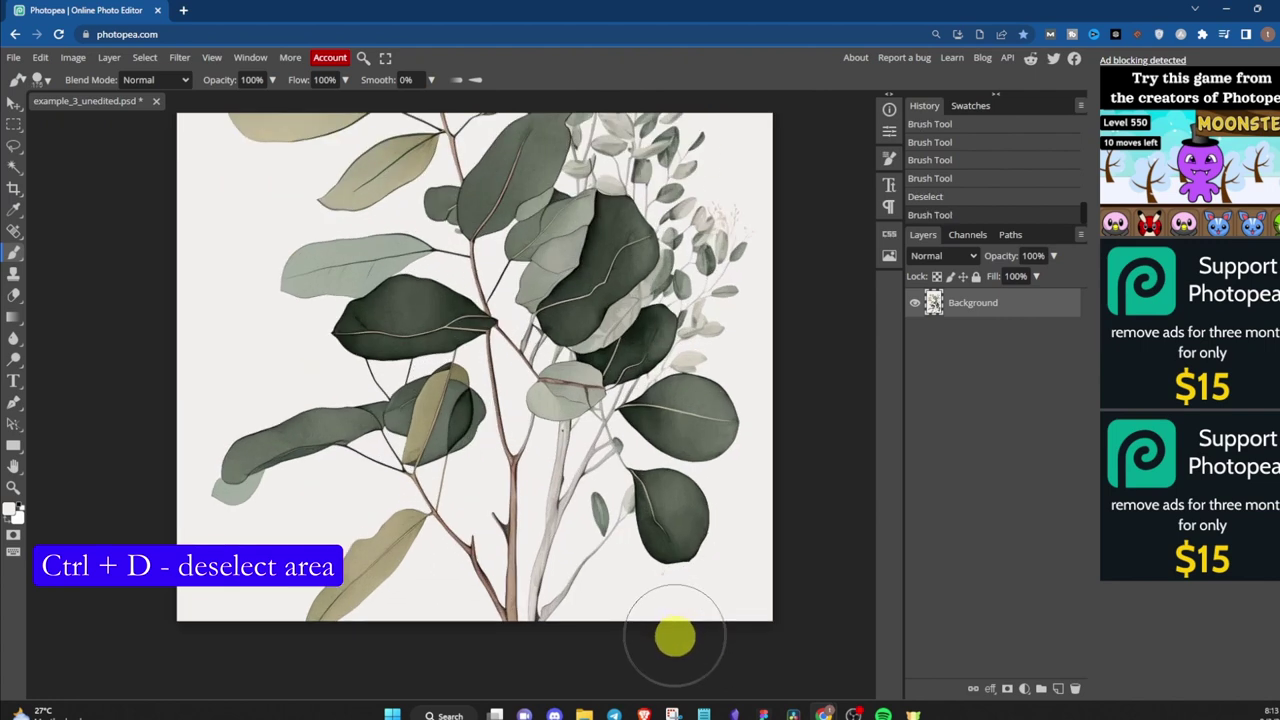
scroll(641, 592, down, 8)
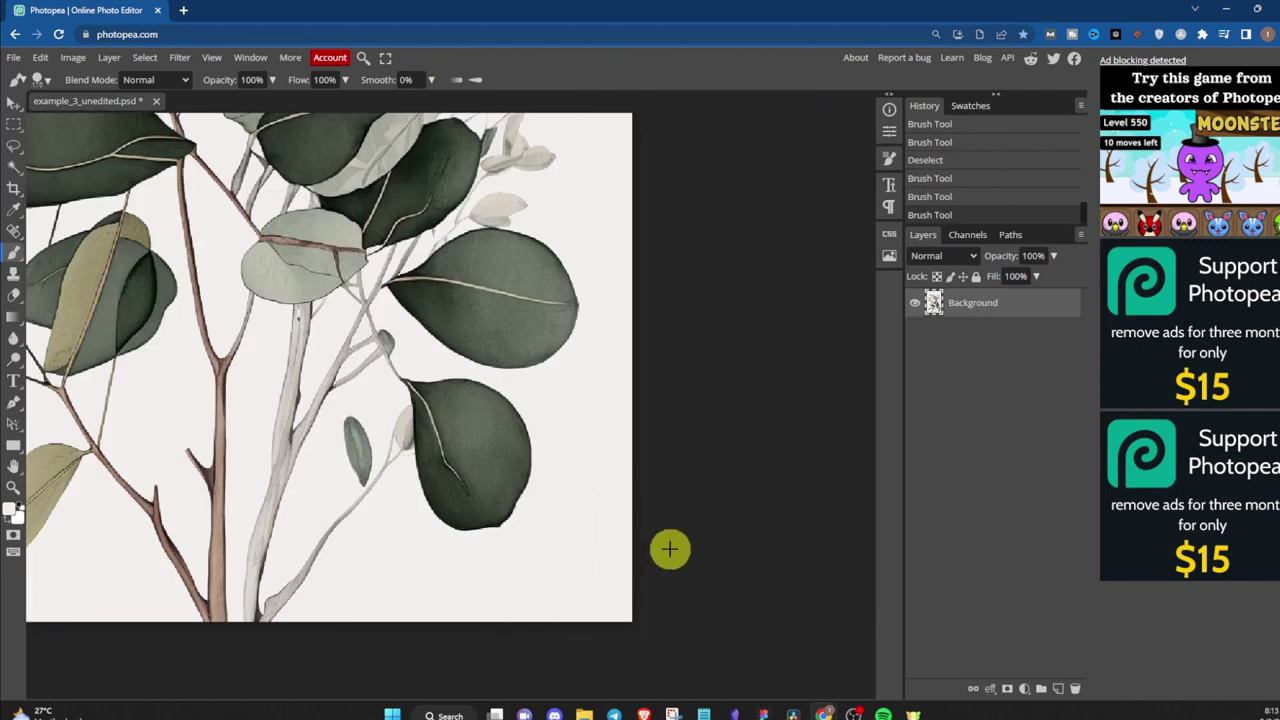
scroll(338, 270, down, 2)
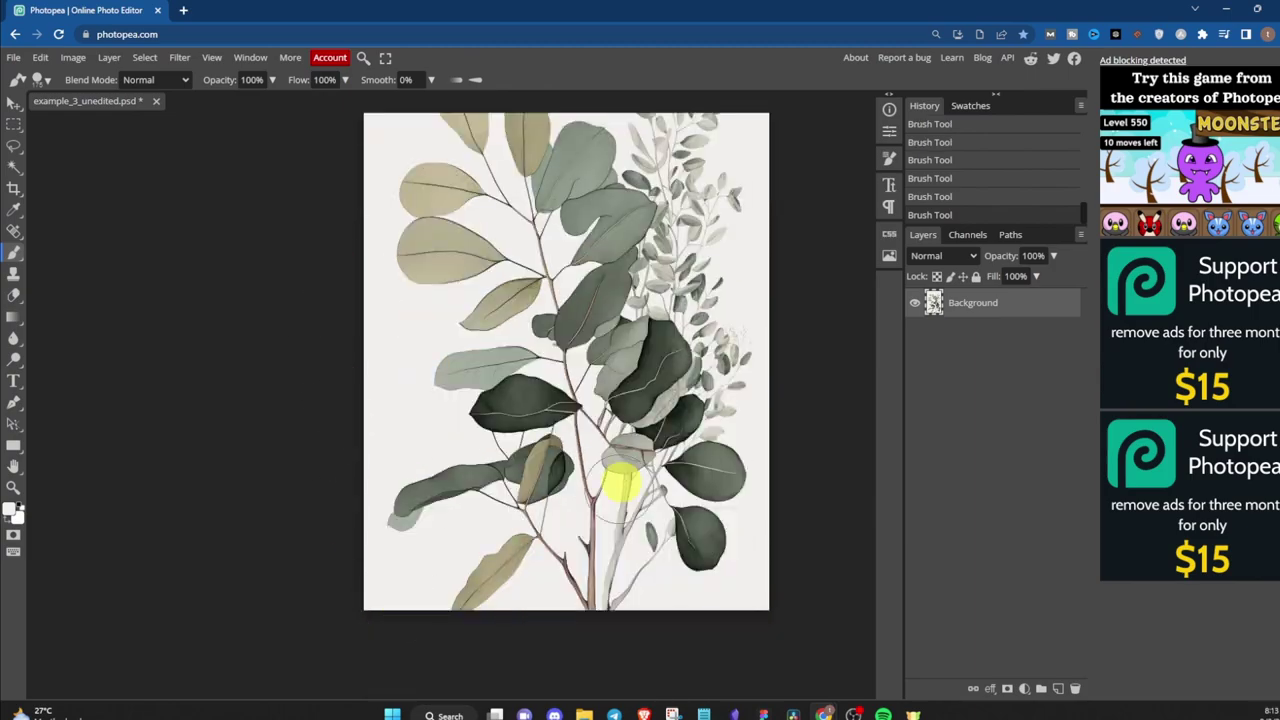
scroll(620, 484, up, 6)
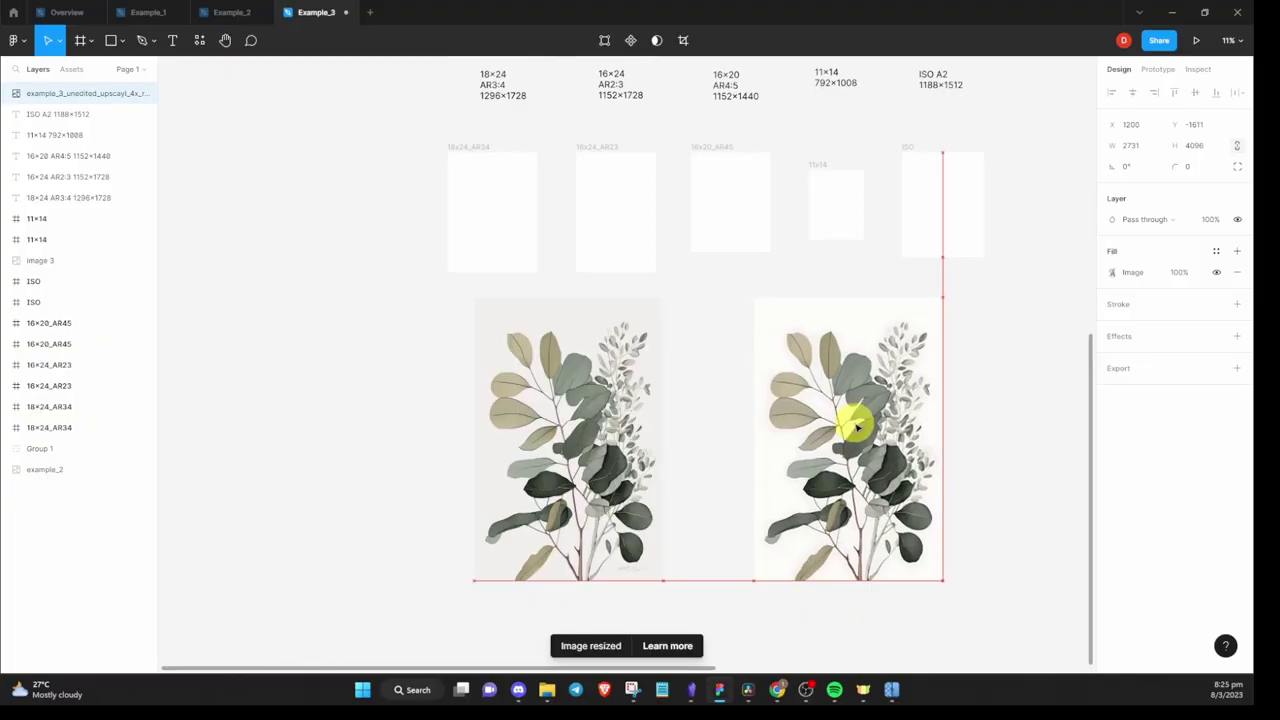
Move the edited eucalyptus image into the 18x24_AR34 frame and resize it to 1296×1728
drag(857, 427, 780, 425)
scroll(677, 503, up, 4)
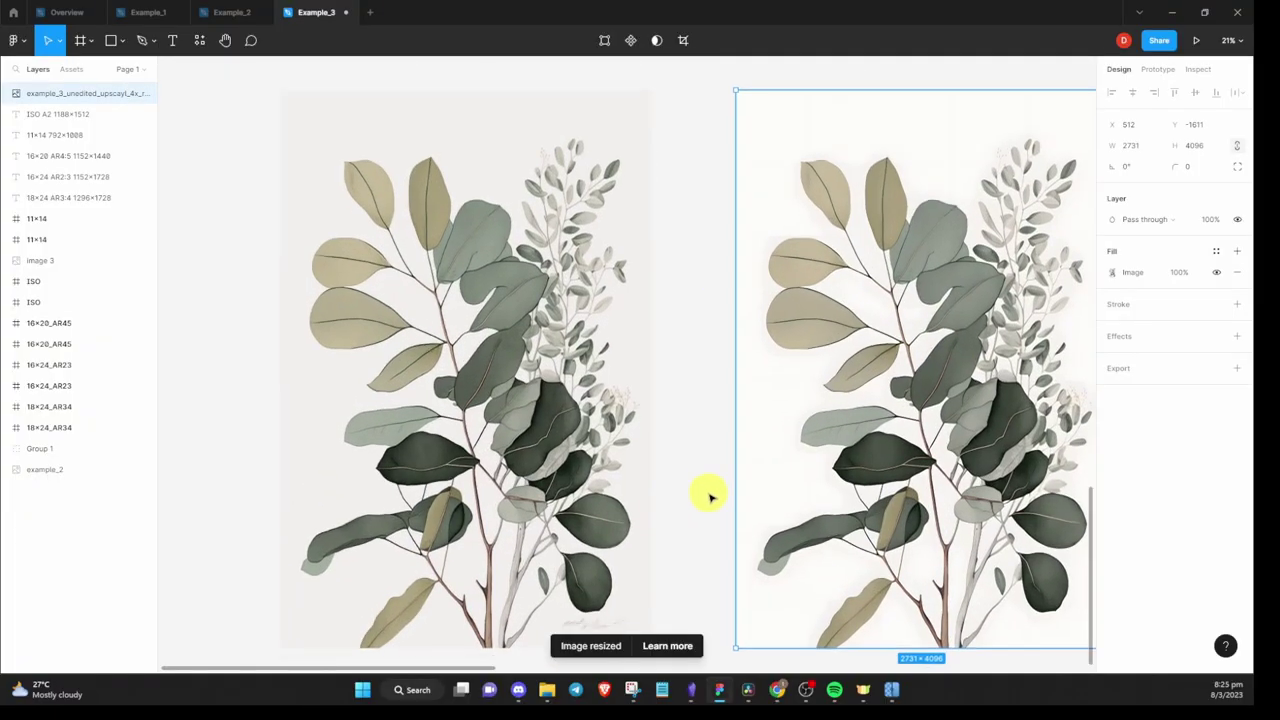
scroll(709, 496, down, 2)
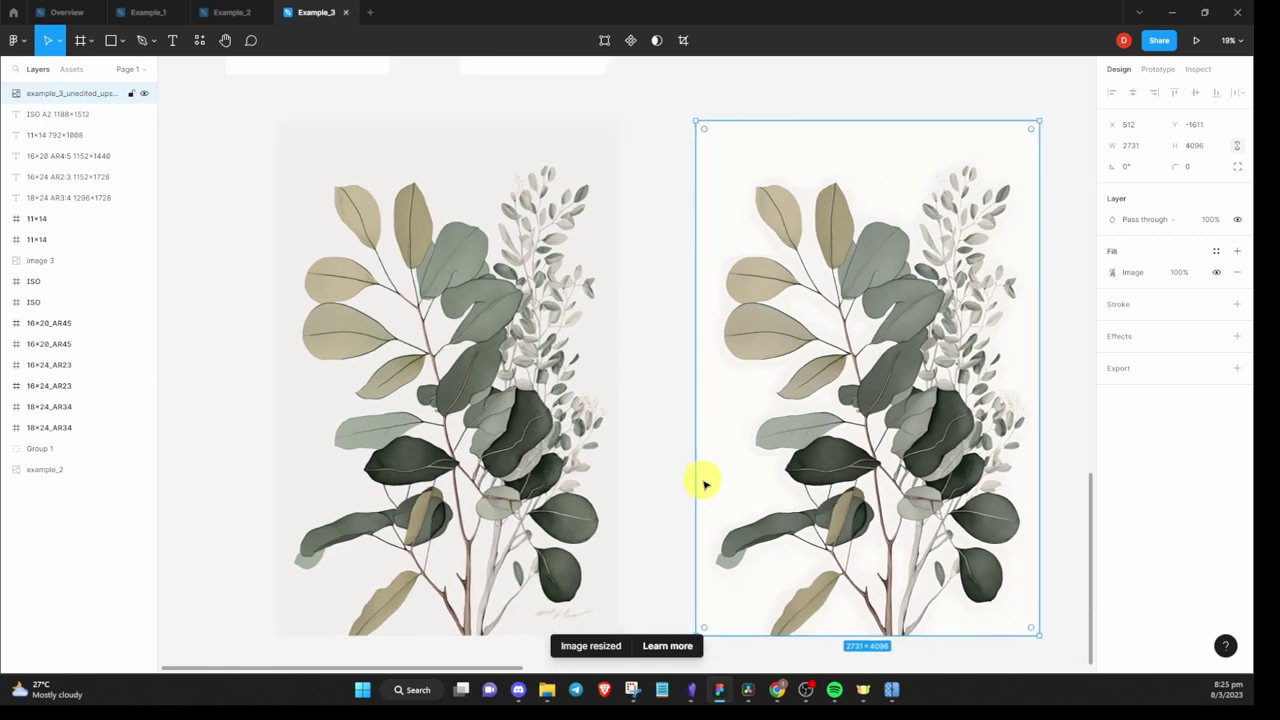
scroll(704, 484, down, 2)
drag(704, 484, 371, 314)
scroll(375, 300, down, 3)
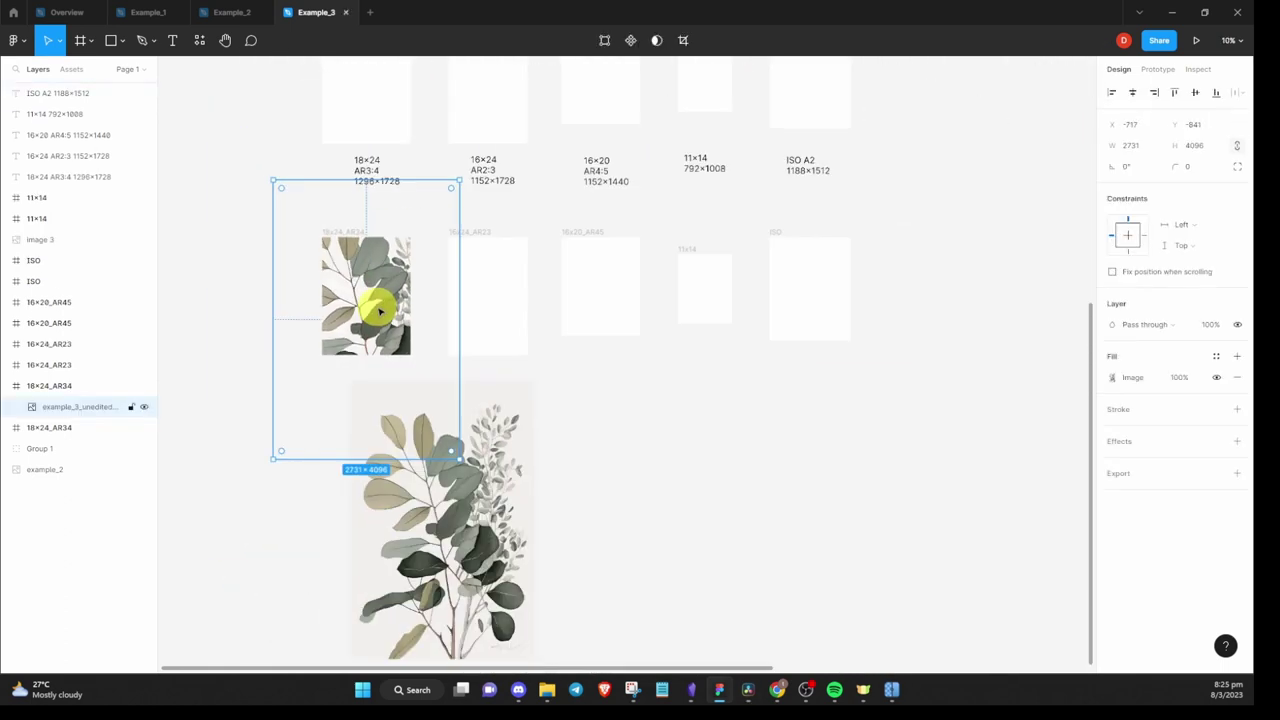
drag(451, 187, 409, 237)
drag(283, 434, 314, 363)
scroll(314, 330, up, 3)
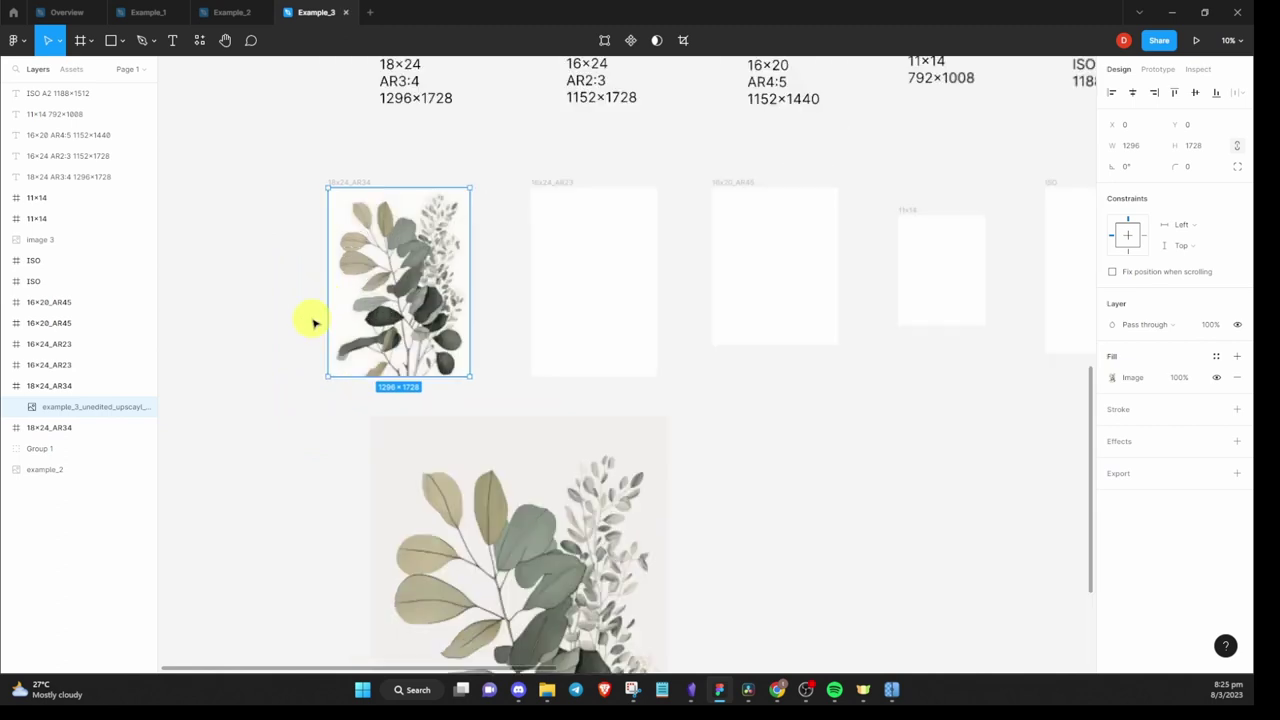
scroll(457, 357, up, 5)
Check the plant image fill, then sample a canvas colour for the 18x24_AR34 frame's fill
double_click(606, 346)
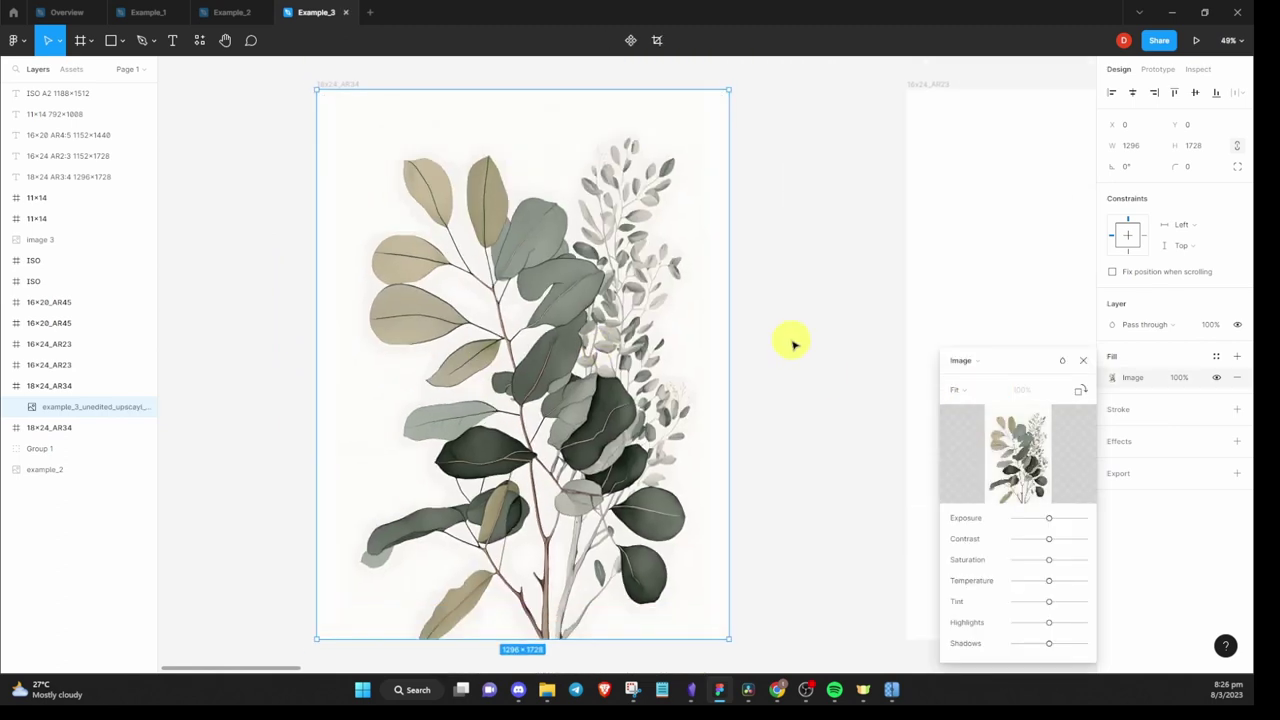
click(793, 343)
click(340, 84)
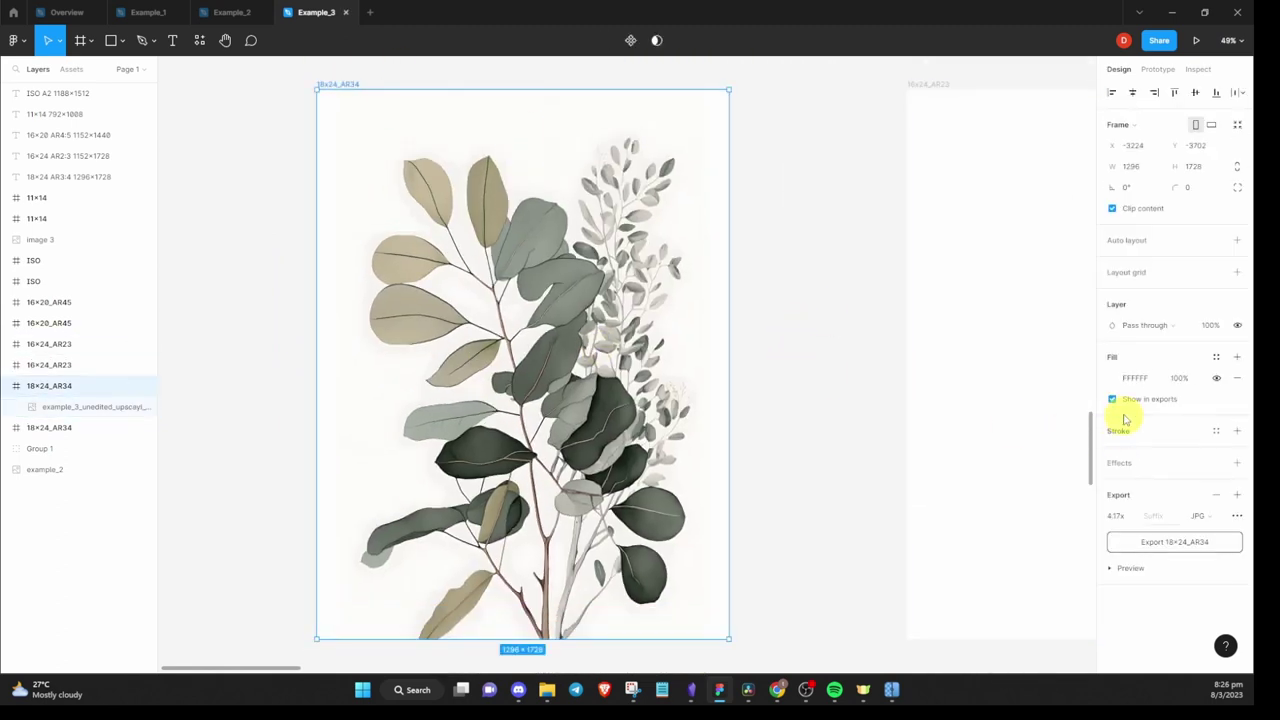
click(1111, 379)
click(958, 529)
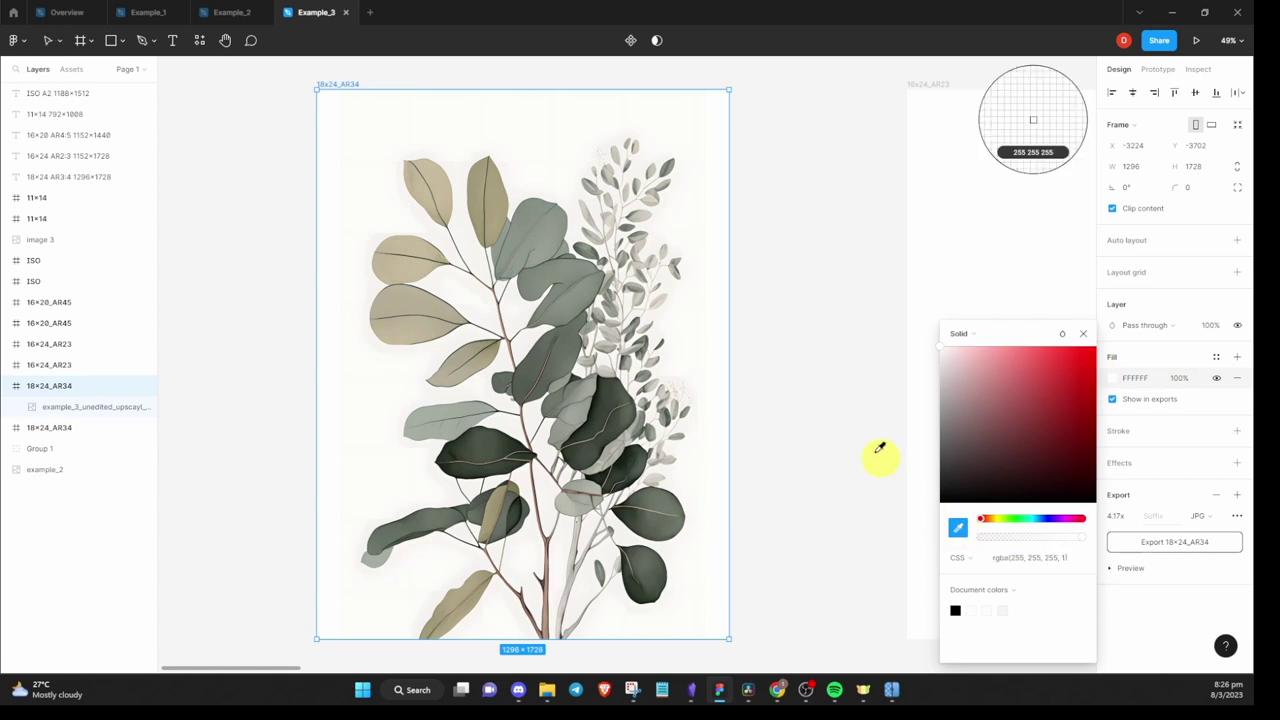
key(Escape)
key(Escape)
Review the image fill settings of the framed eucalyptus image
scroll(517, 400, up, 3)
scroll(517, 400, down, 5)
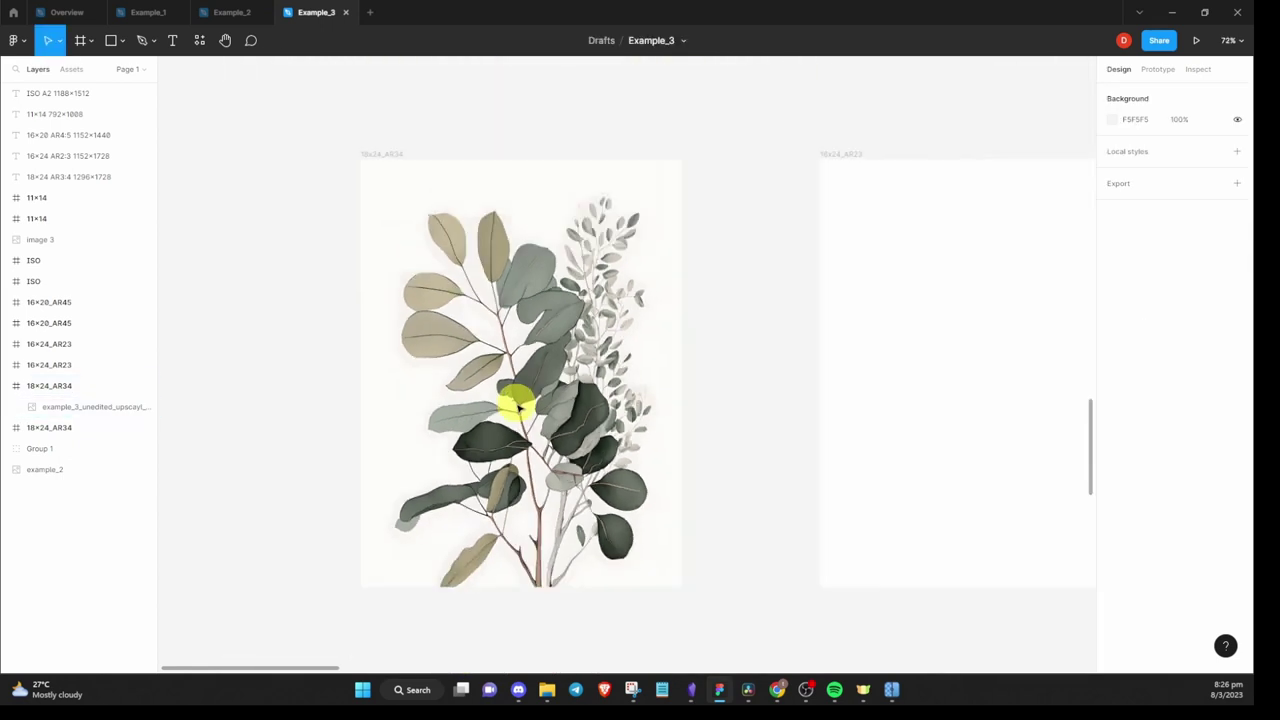
double_click(538, 397)
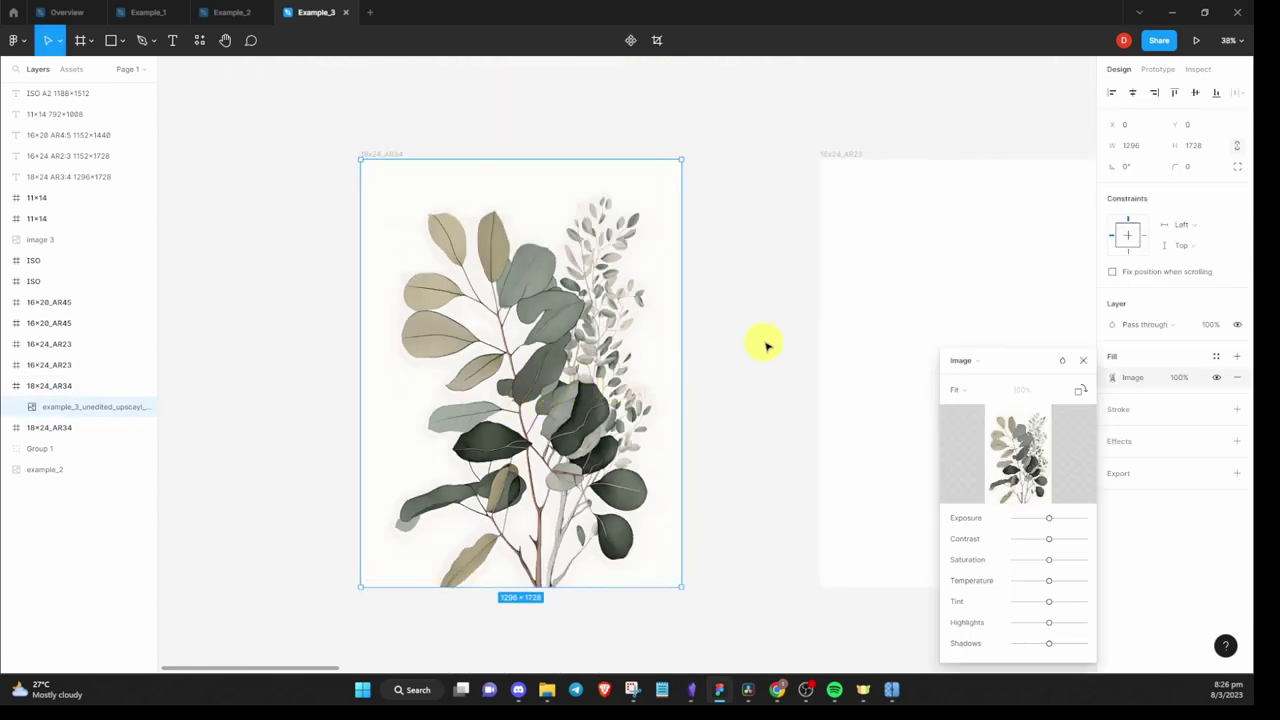
key(Escape)
key(Escape)
scroll(574, 408, up, 2)
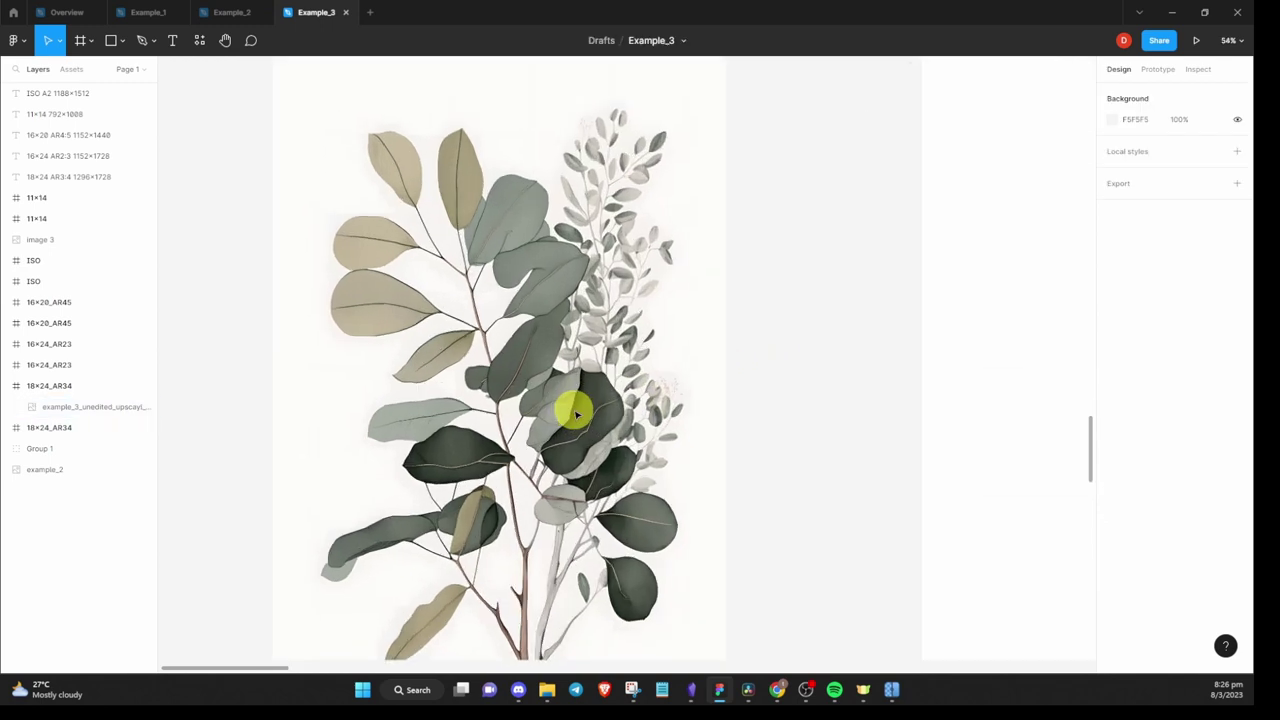
scroll(575, 412, down, 4)
scroll(716, 406, down, 3)
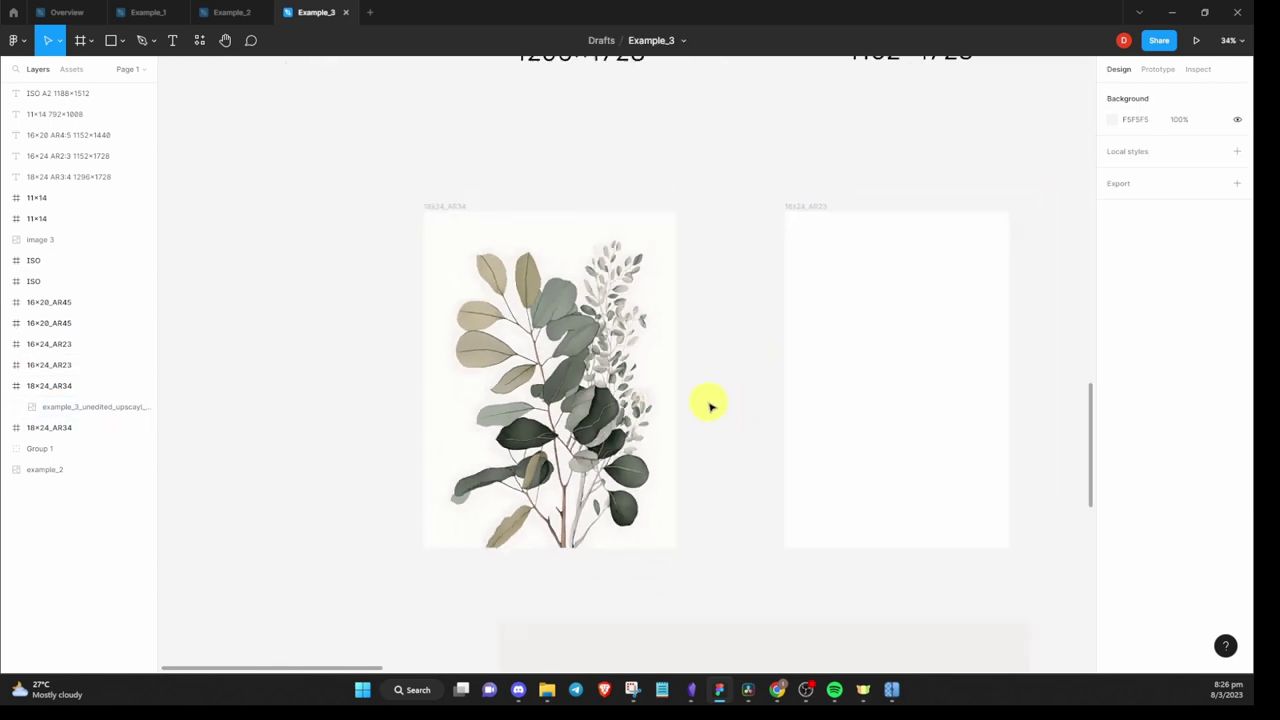
scroll(561, 374, right, 5)
Duplicate the 16x20_AR45 plant image into the 11x14 frame, sized 792×1008
click(689, 351)
key(ctrl+d)
drag(689, 351, 991, 281)
drag(830, 484, 857, 449)
Duplicate the 11x14 image into the ISO frame and resize it to 1188×1512
scroll(862, 449, right, 5)
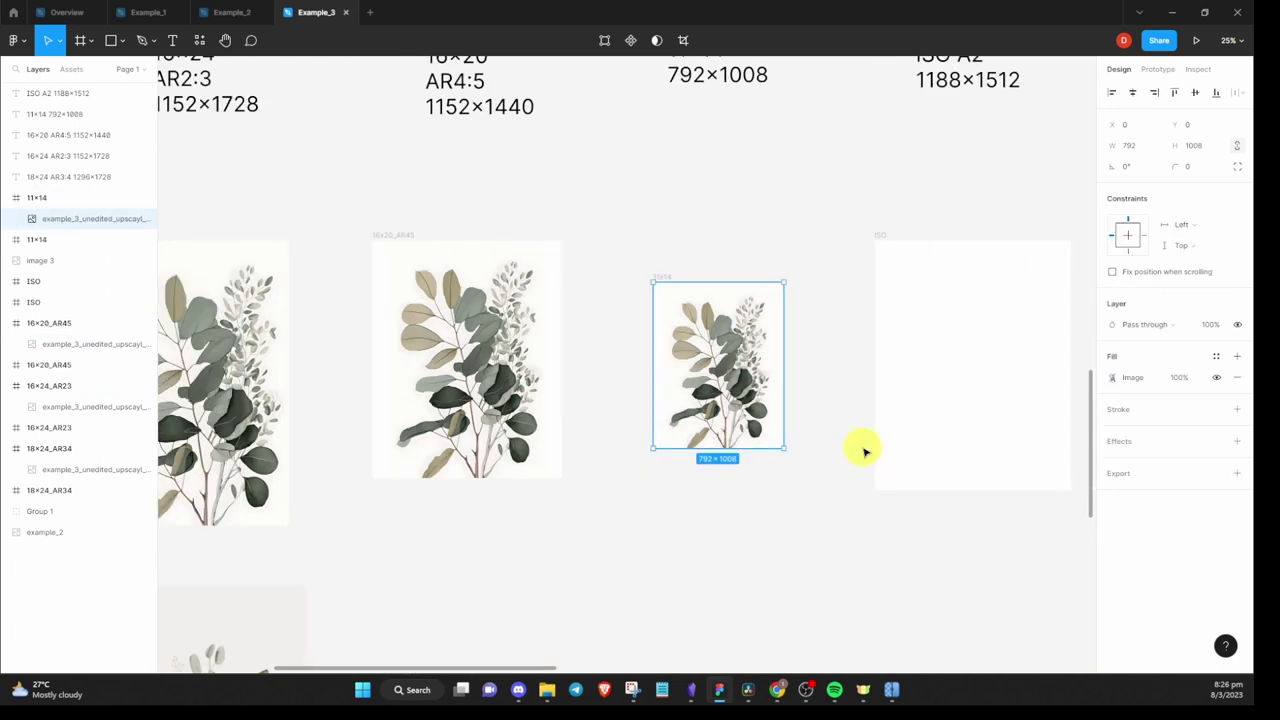
key(ctrl+d)
drag(684, 383, 937, 365)
drag(988, 267, 1020, 240)
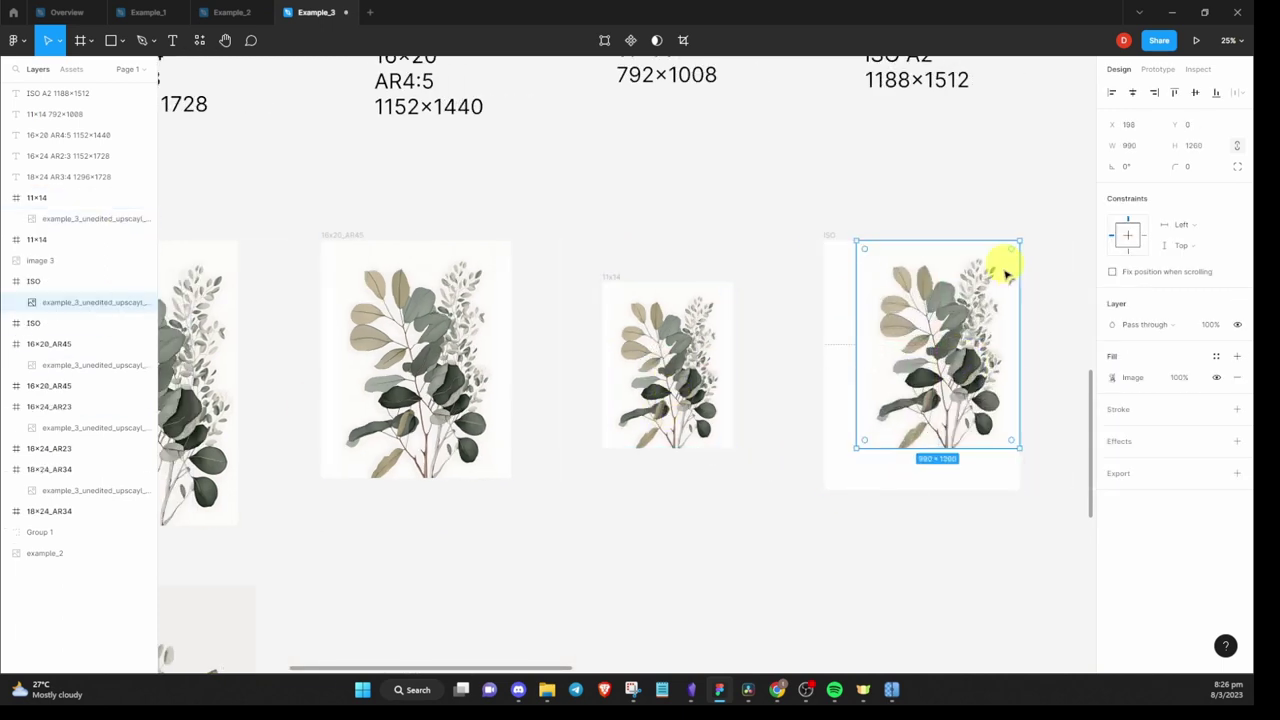
drag(857, 449, 825, 490)
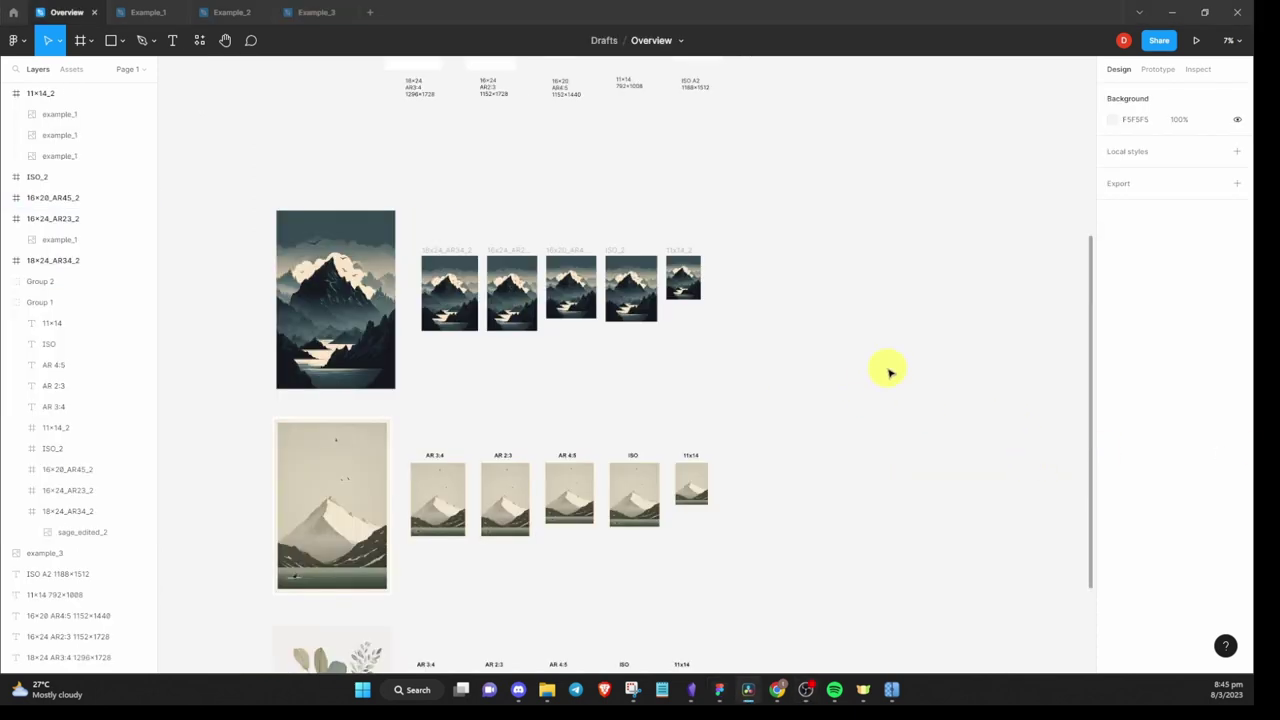
scroll(866, 360, down, 5)
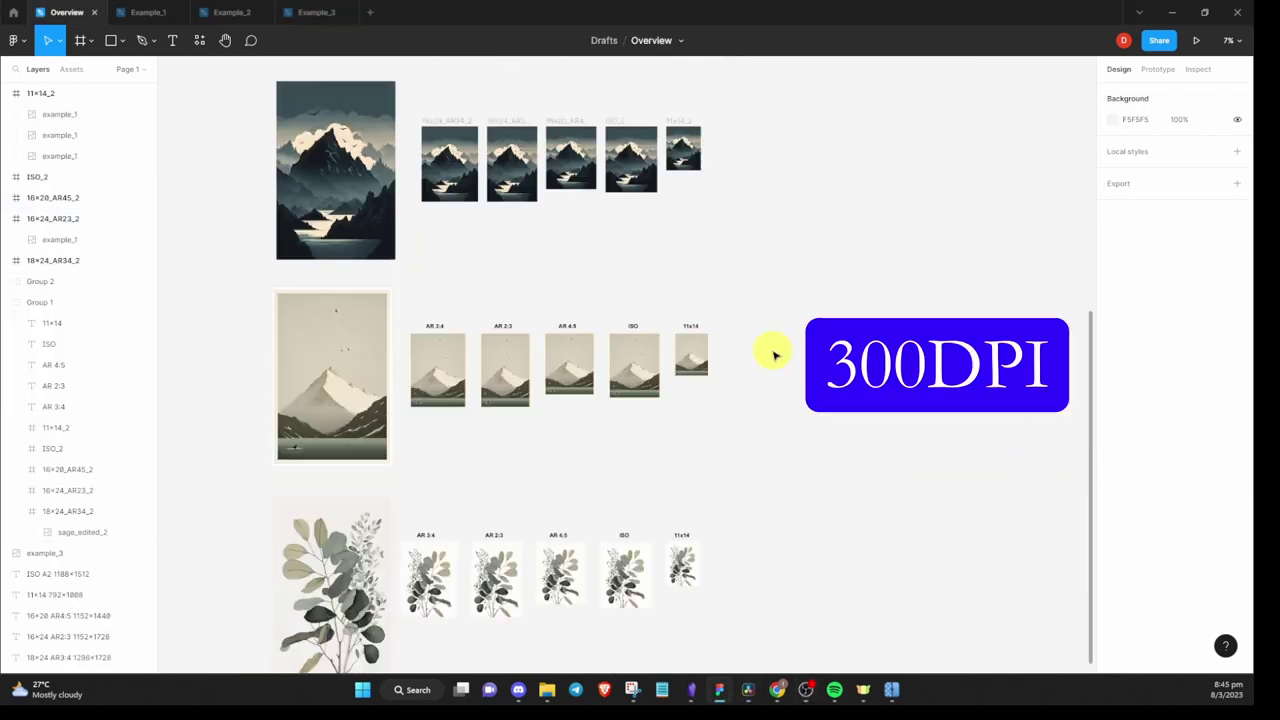
scroll(771, 351, up, 1)
scroll(740, 397, up, 3)
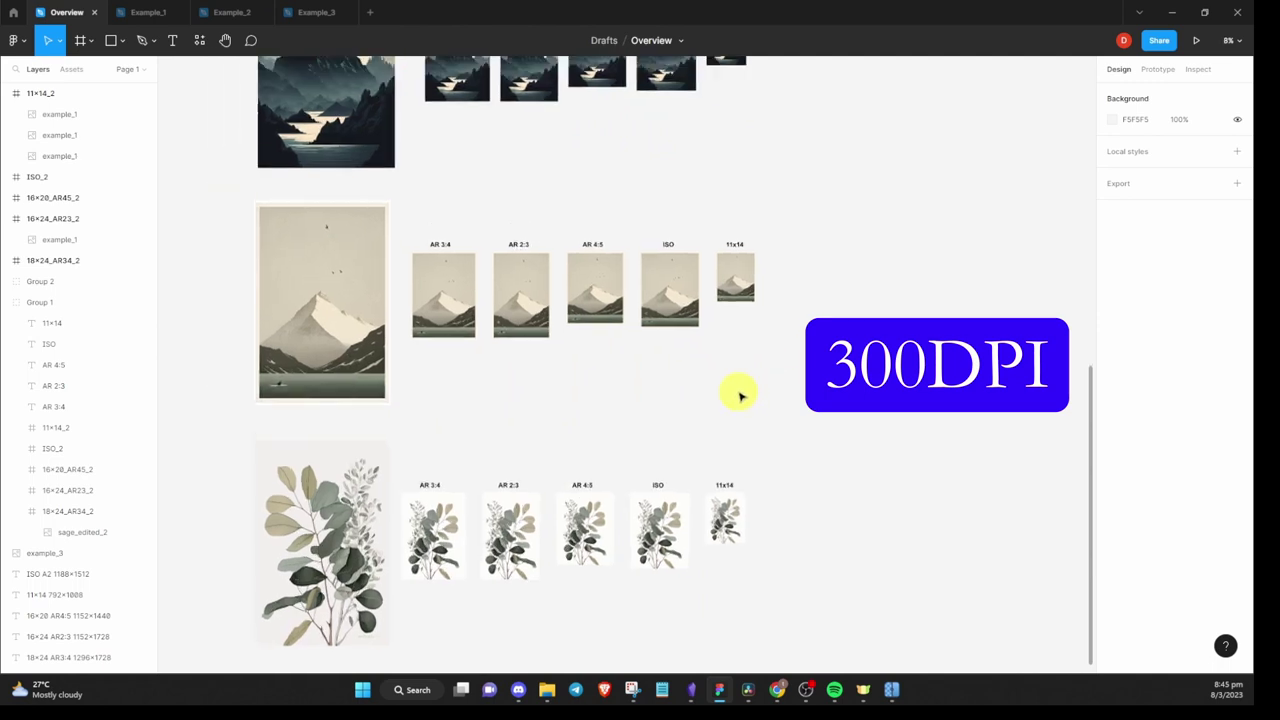
scroll(740, 397, down, 2)
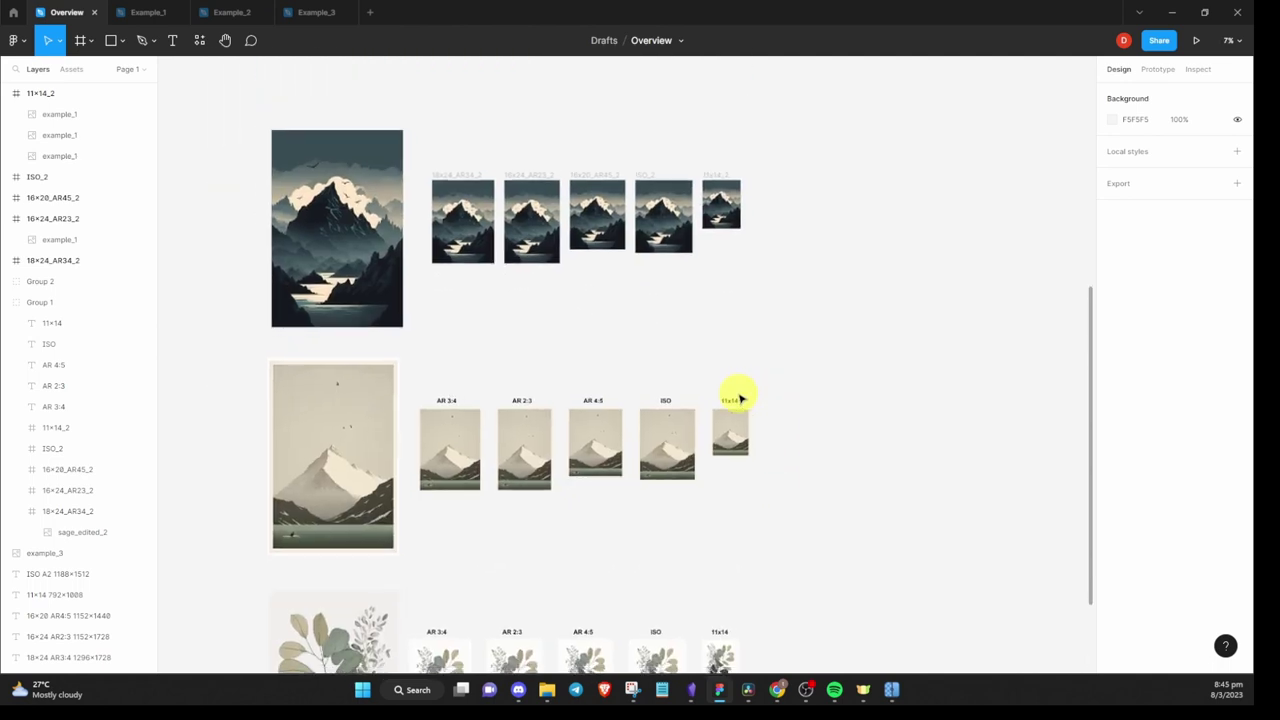
scroll(740, 397, up, 2)
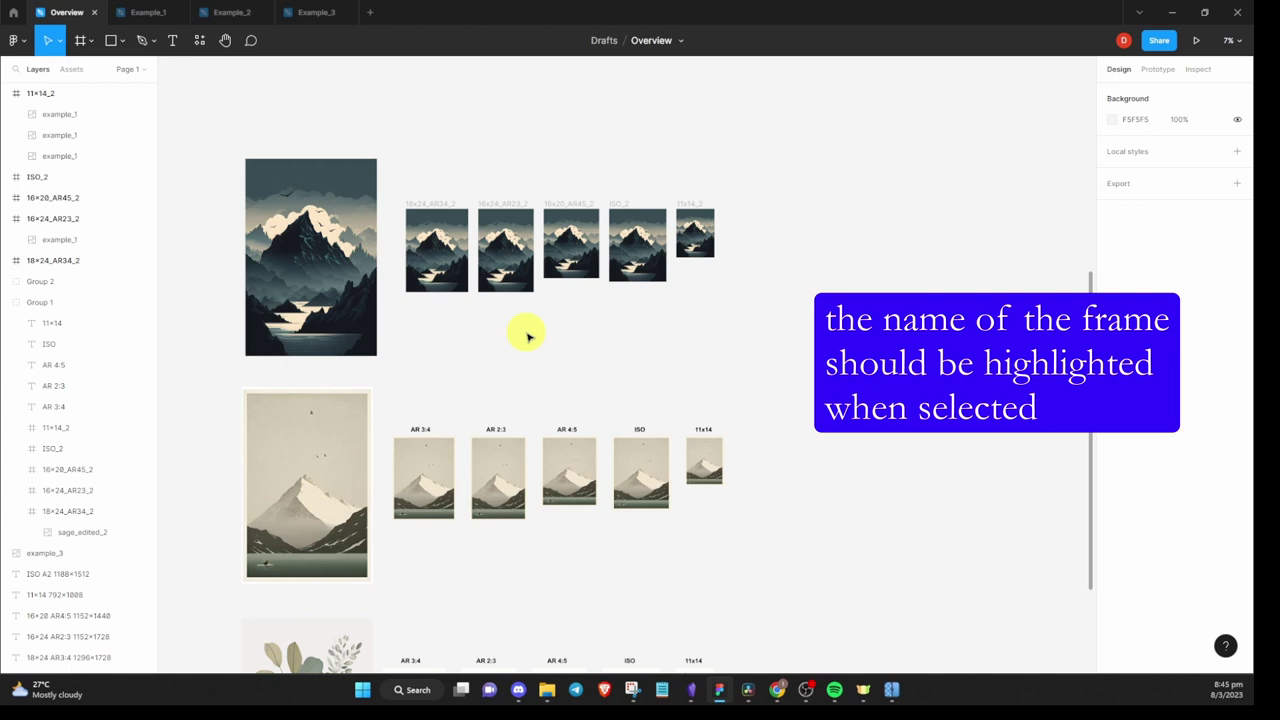
drag(403, 137, 769, 404)
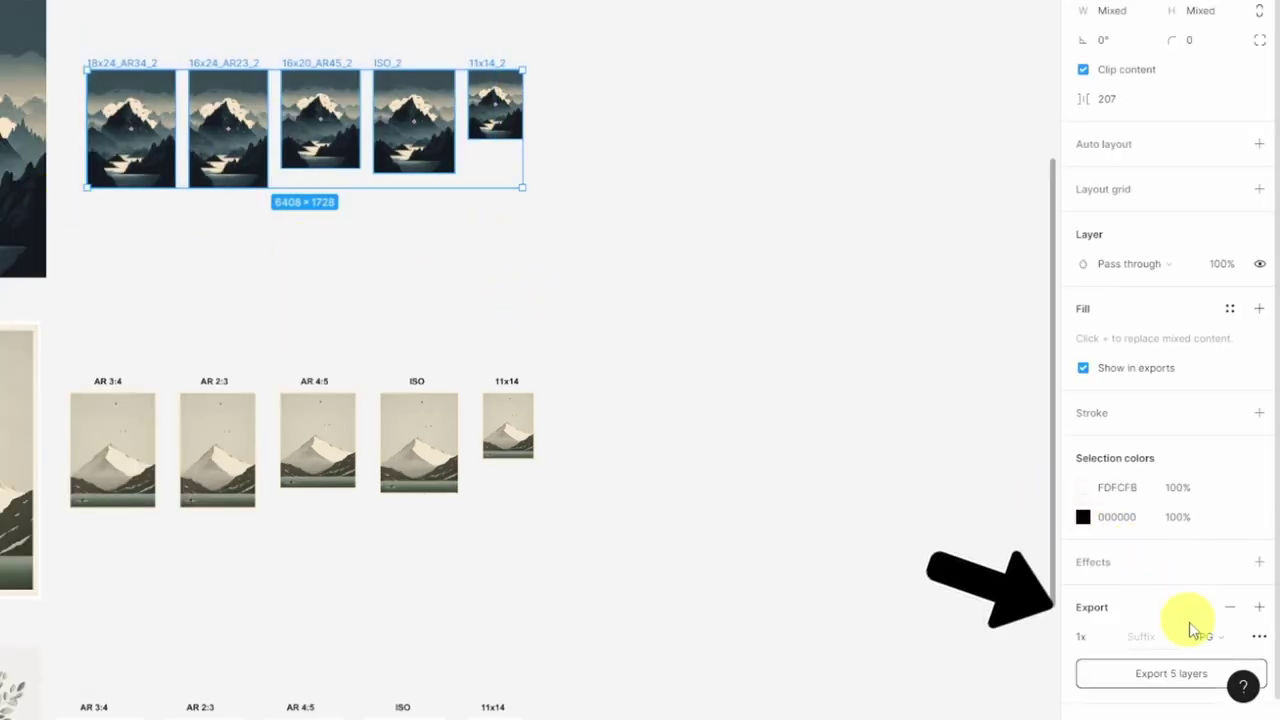
Set the export scale to 4.17x with JPG format and export the five selected frames
click(1081, 636)
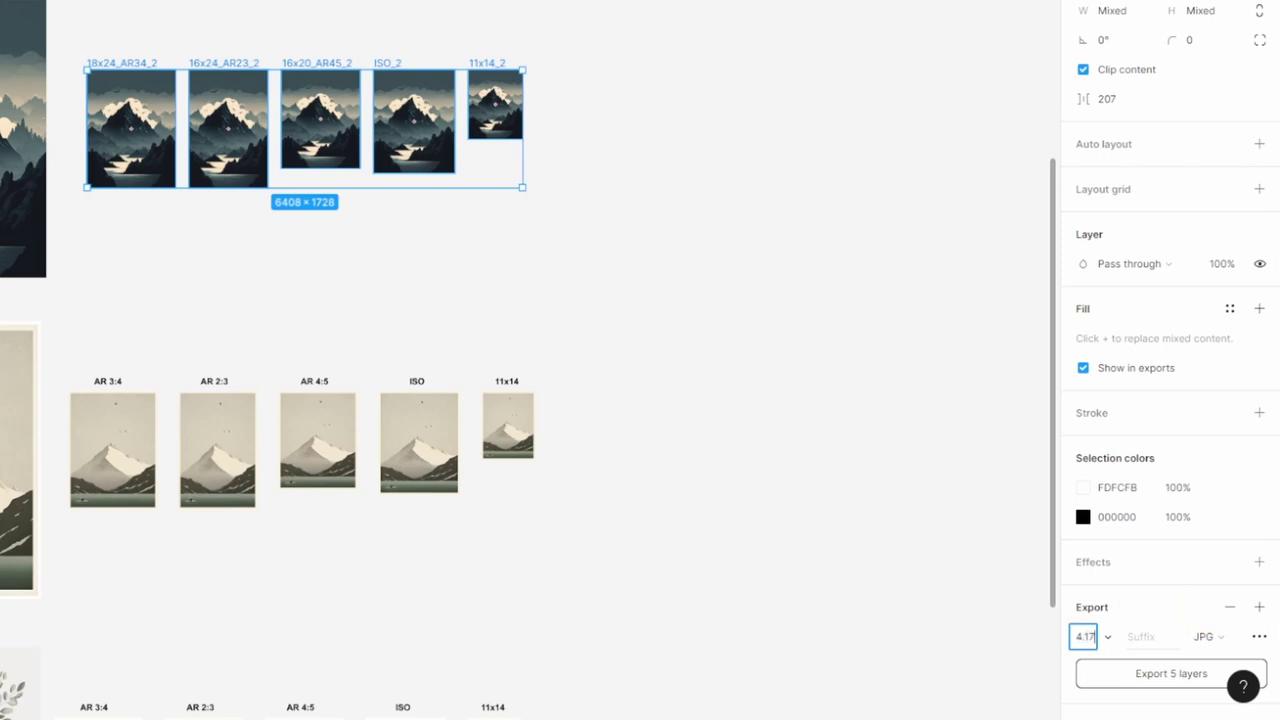
text(4.17)
click(1210, 637)
click(1190, 640)
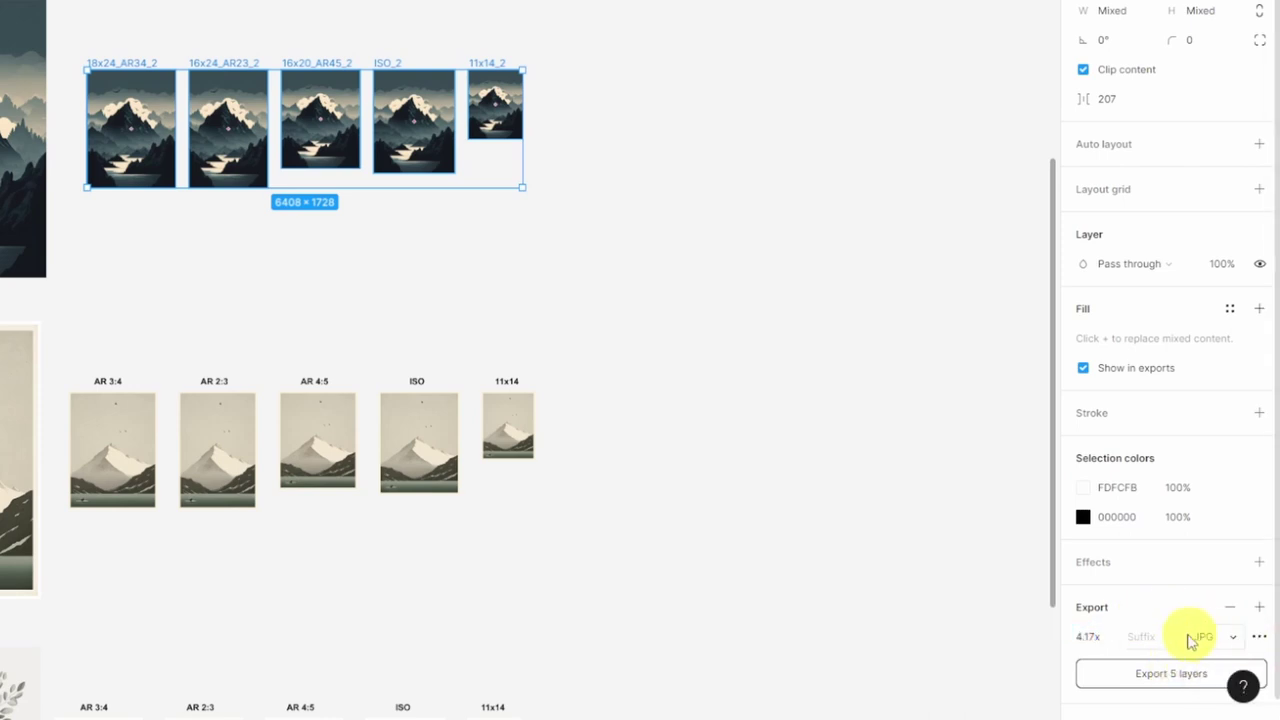
click(1180, 673)
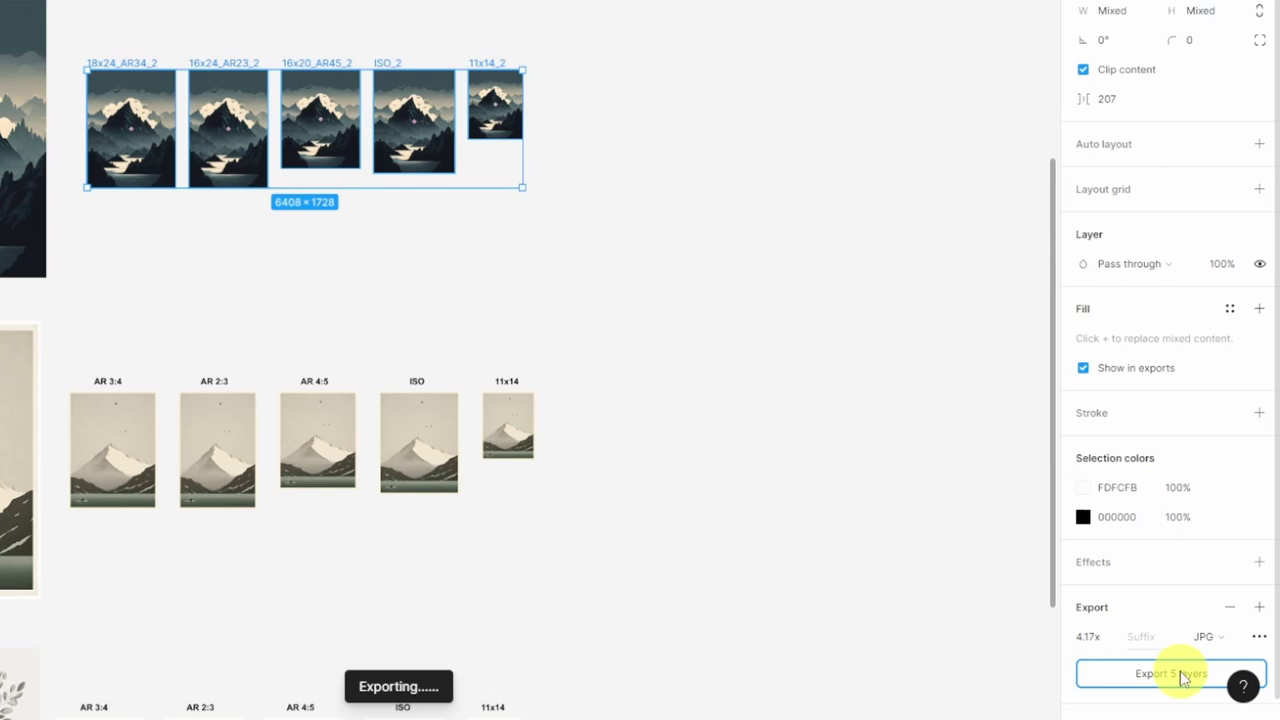